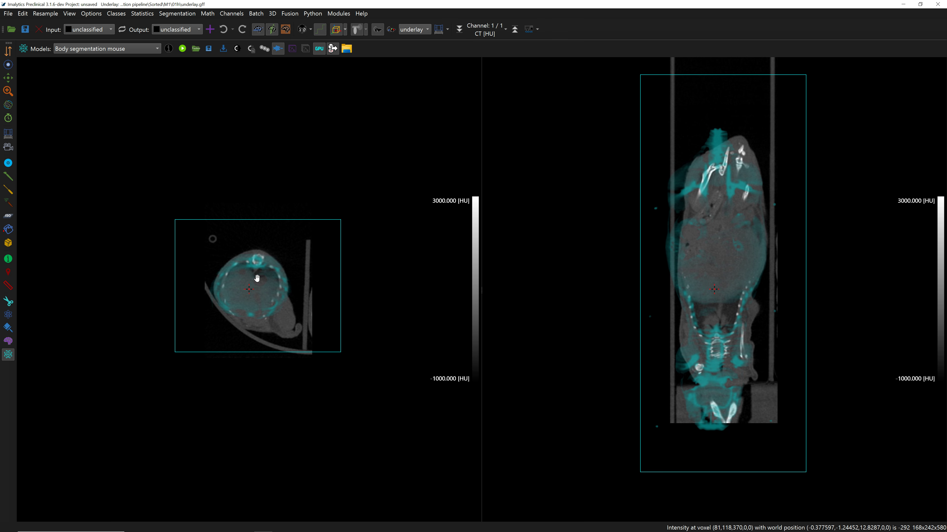
Step: Adjust the M1 01h scan's position and rotation to match the cyan mouse atlas, and save the viewing transform as AtlasBody
left_click_drag(256, 279, 257, 279)
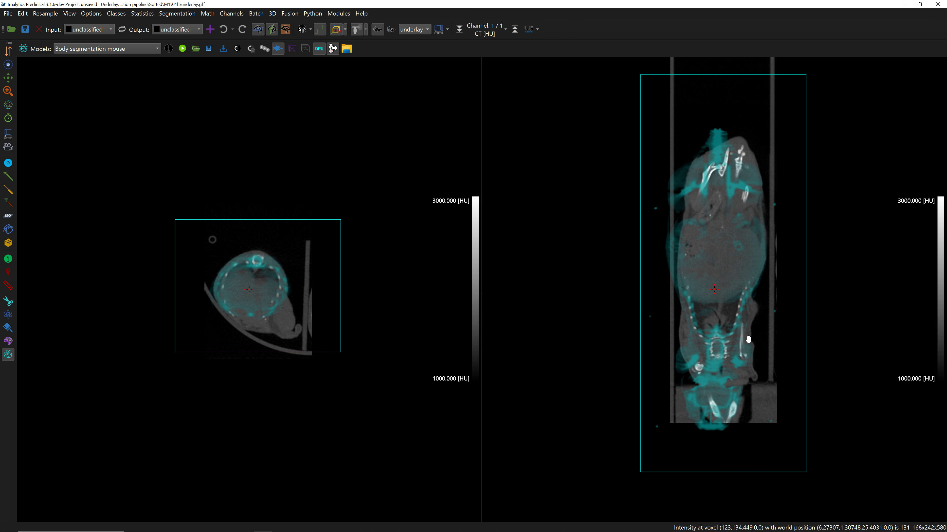
left_click(285, 29)
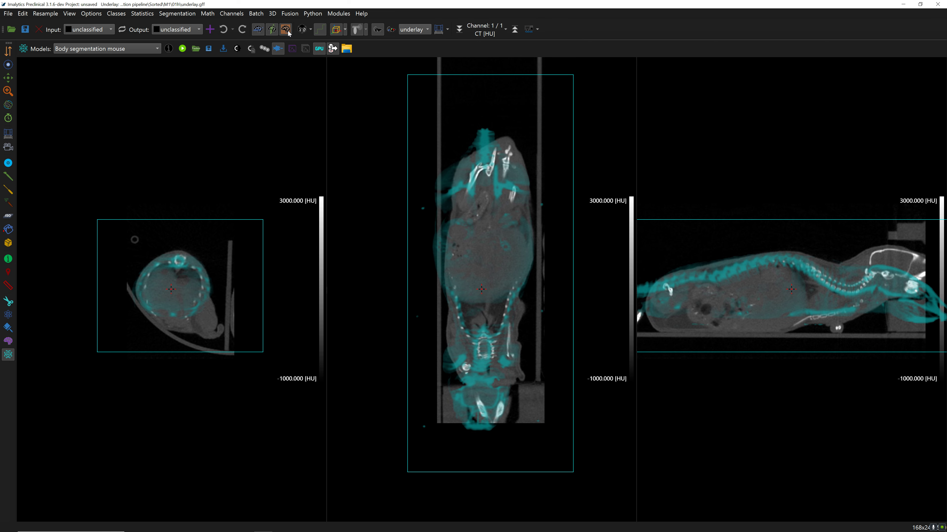
left_click(288, 30)
left_click_drag(722, 326, 721, 324)
right_click_drag(681, 333, 642, 312)
left_click_drag(713, 318, 711, 319)
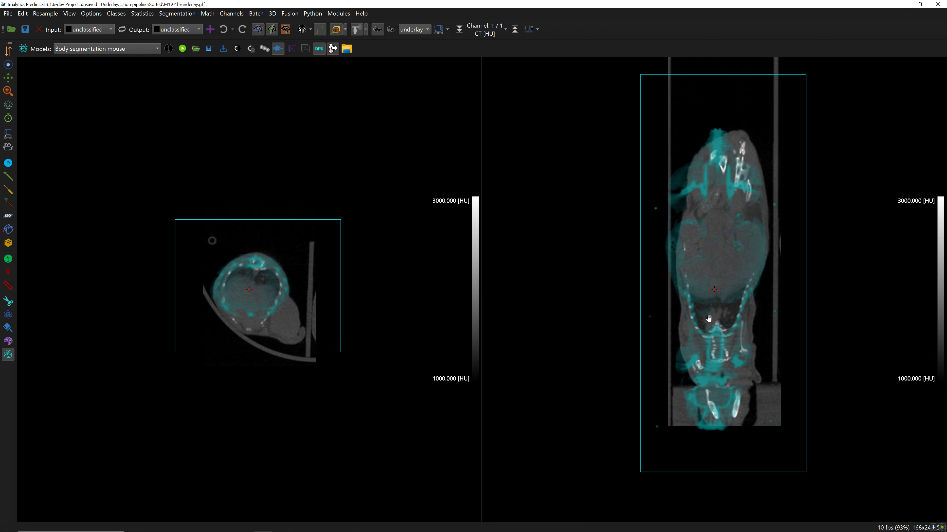
mouse_move(613, 318)
right_mouse_down()
mouse_move(609, 268)
mouse_move(612, 374)
mouse_move(610, 309)
right_mouse_up()
left_click_drag(260, 314, 262, 315)
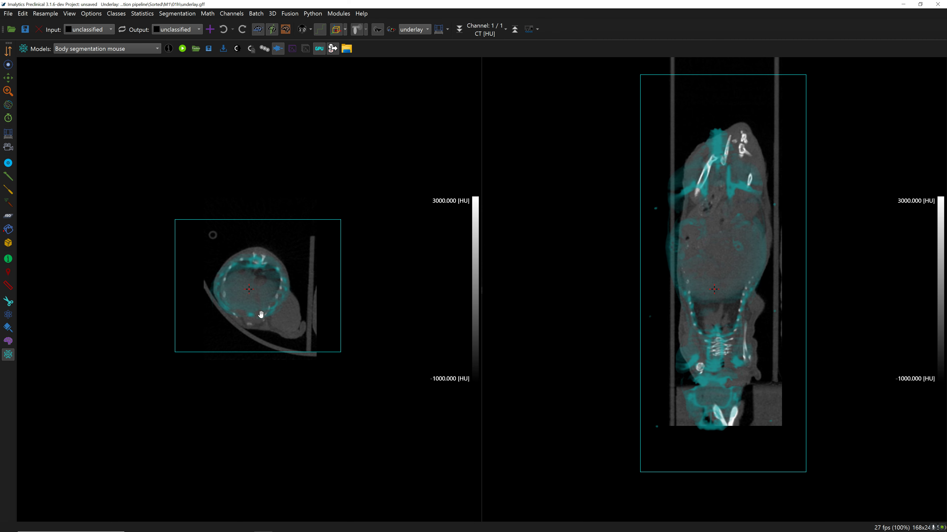
left_click(210, 50)
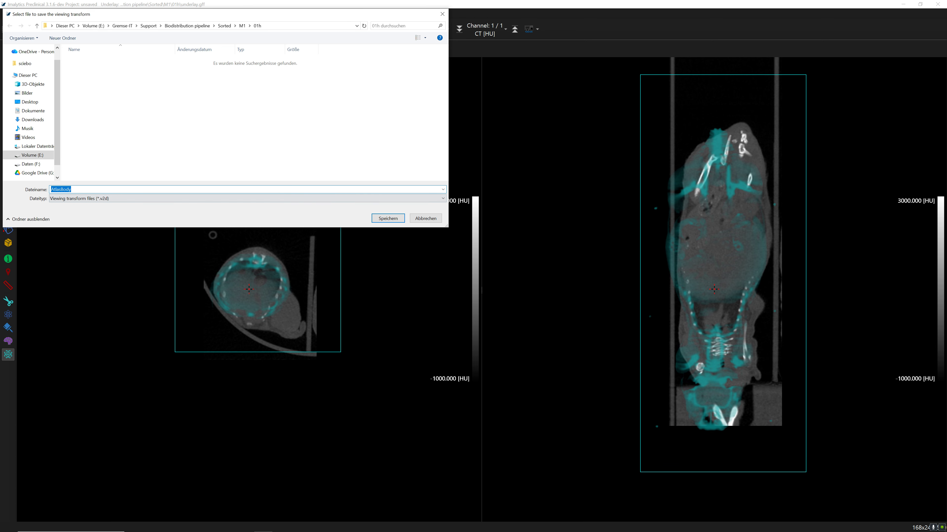
left_click(390, 218)
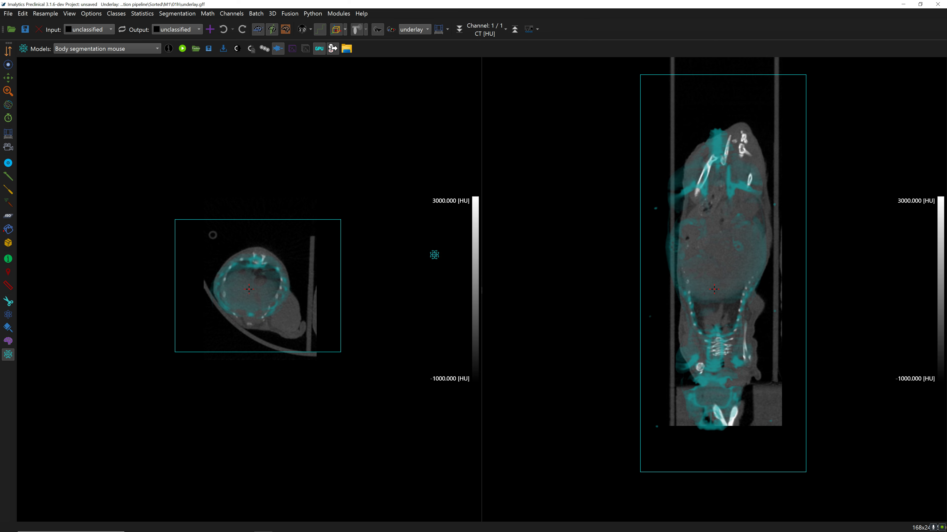
Step: Update the batch settings from the current M1 scan and activate the nested batch option
left_click(256, 14)
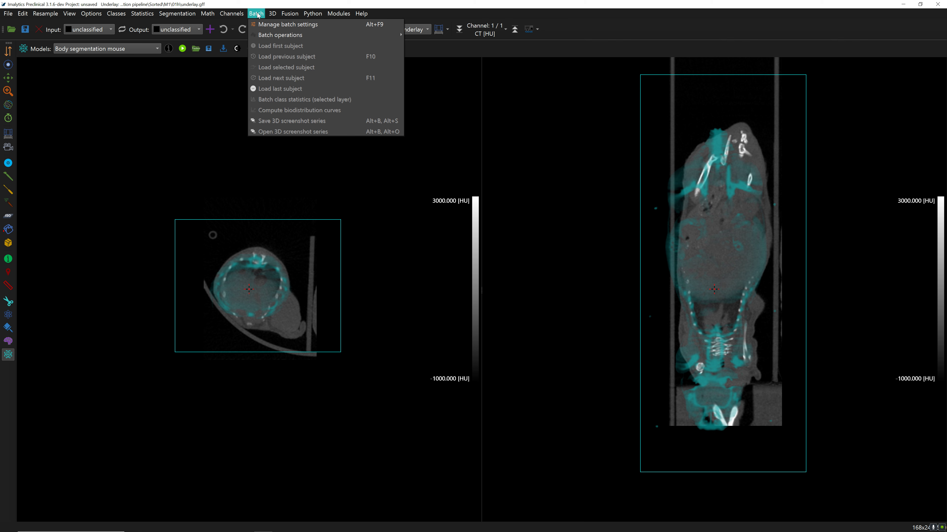
left_click(264, 24)
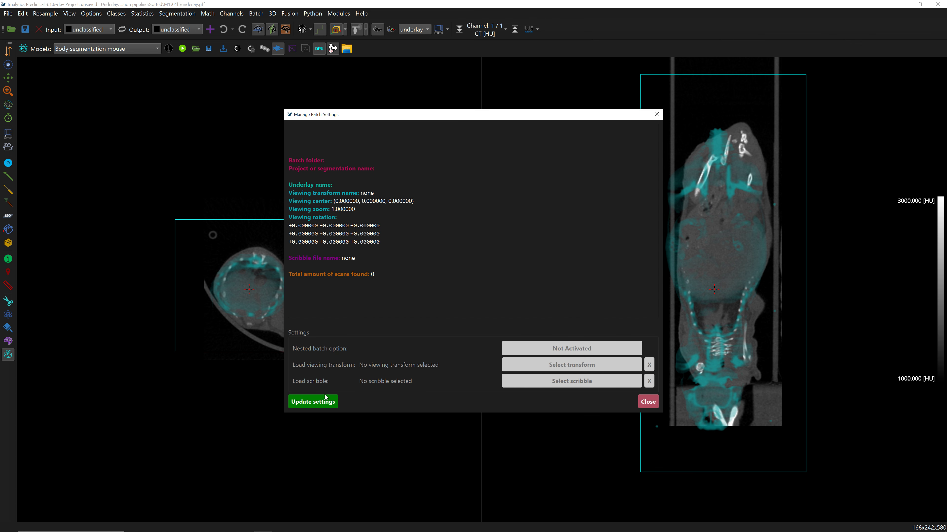
left_click(324, 401)
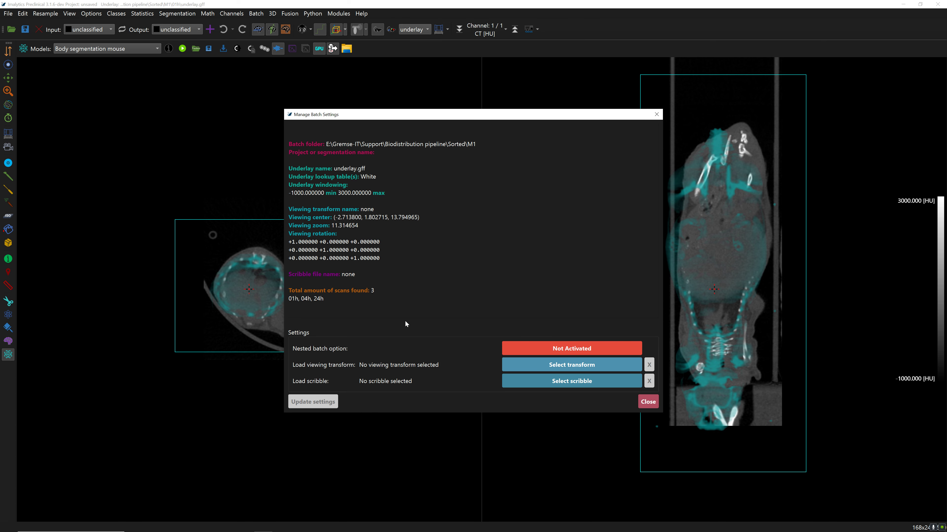
left_click(576, 351)
scroll(314, 287, "down", 2)
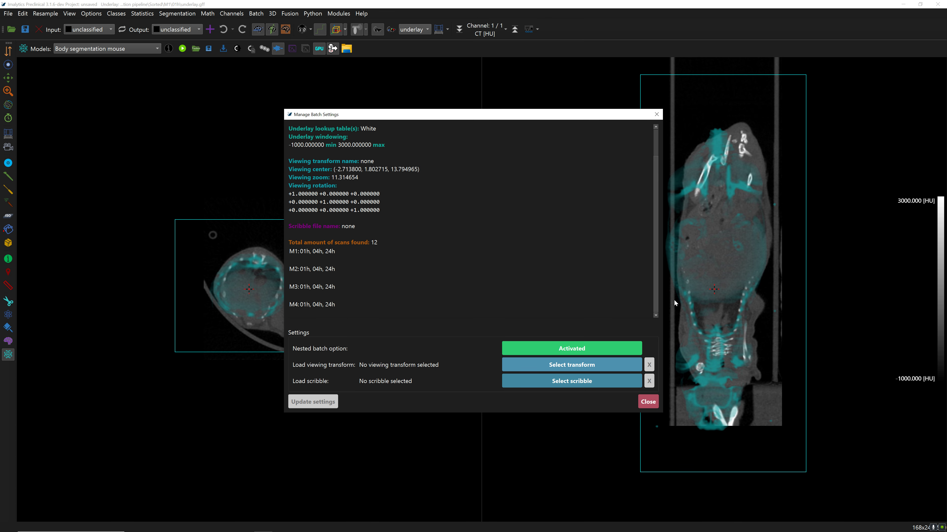
left_click(648, 403)
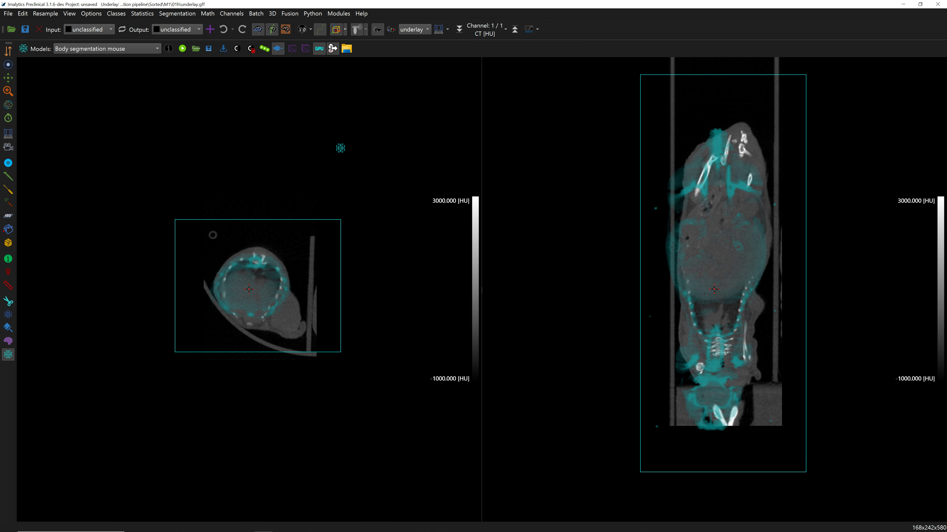
Step: Load the next batch subject, M1 04h, without creating a project file, and save its viewing transform as AtlasBody
left_click(257, 13)
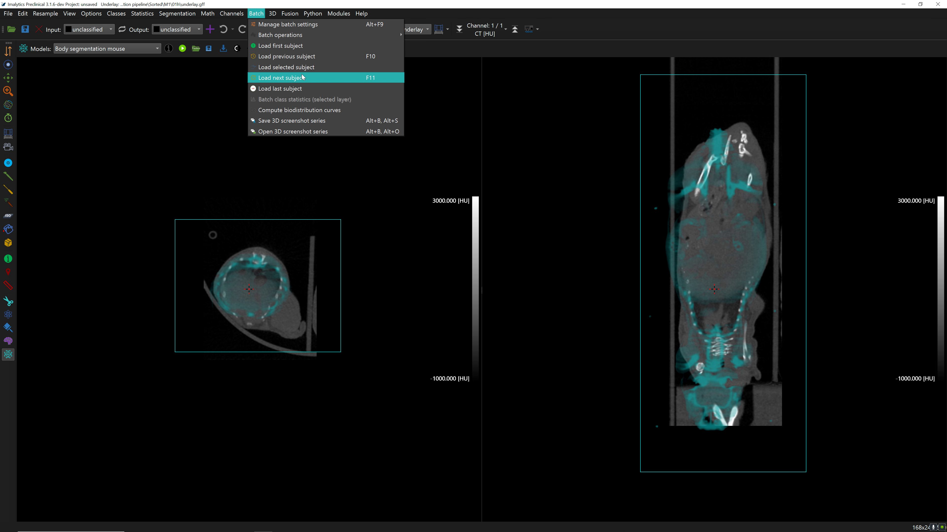
left_click(257, 14)
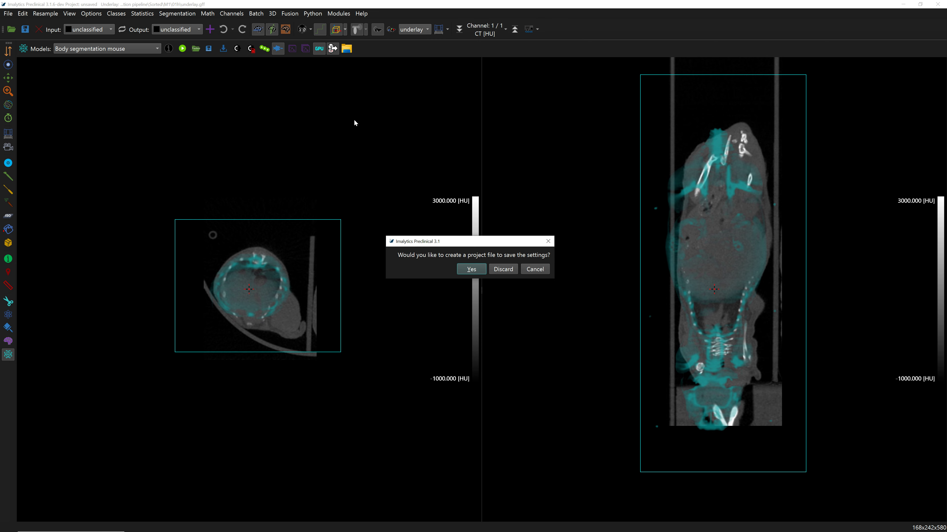
left_click(510, 270)
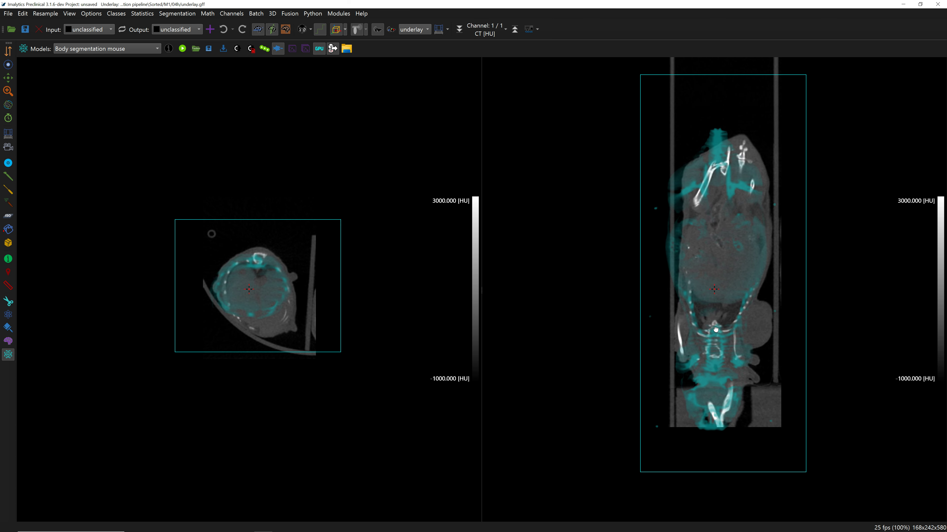
left_click(212, 51)
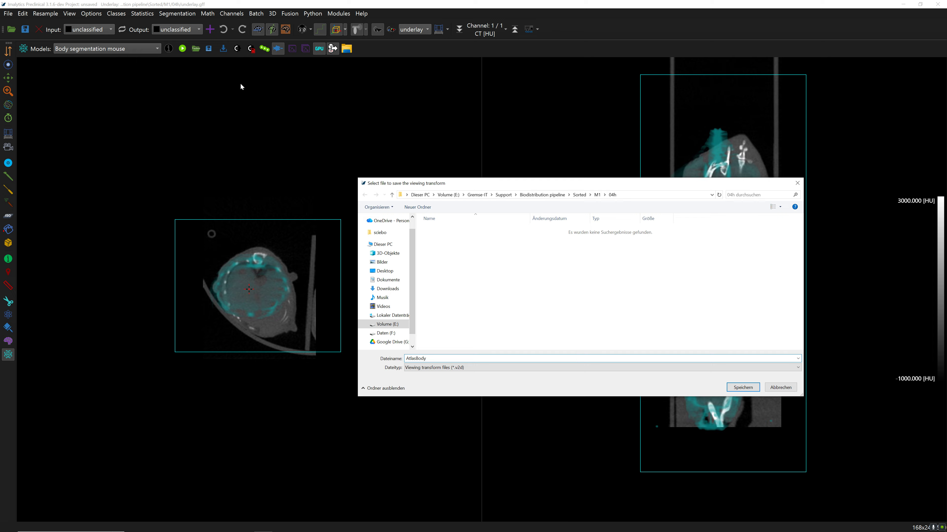
key("Return")
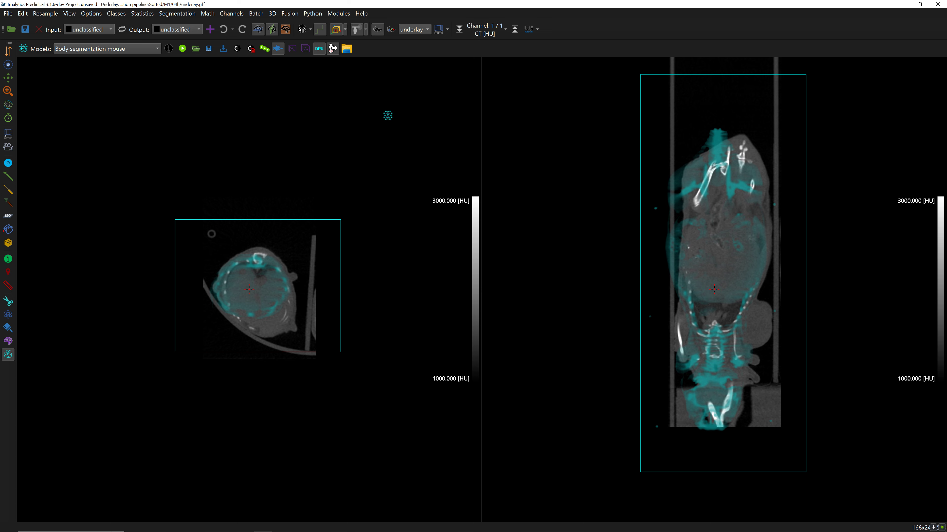
Step: Load the M1 24h scan without creating a project file and align its spine and ribs with the atlas by moving, rotating and scaling
key("ctrl+w")
left_click(502, 269)
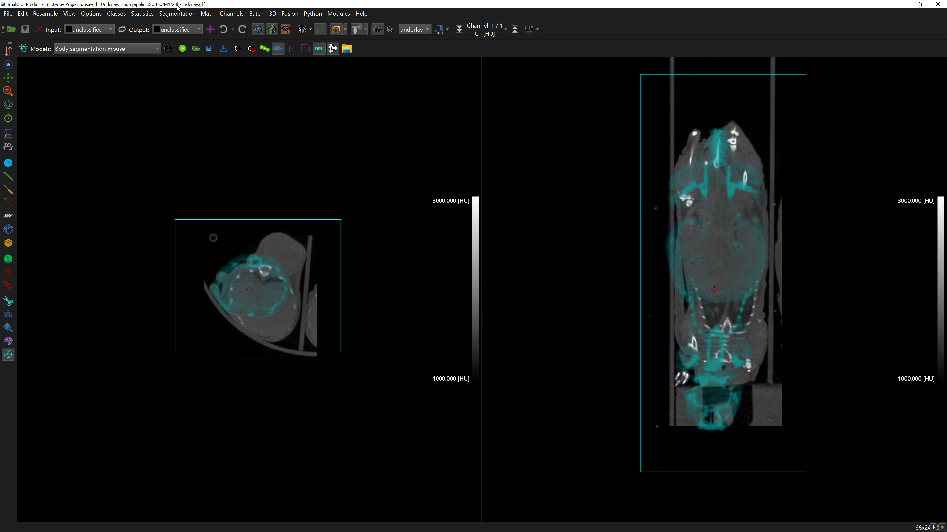
left_click_drag(268, 286, 259, 277)
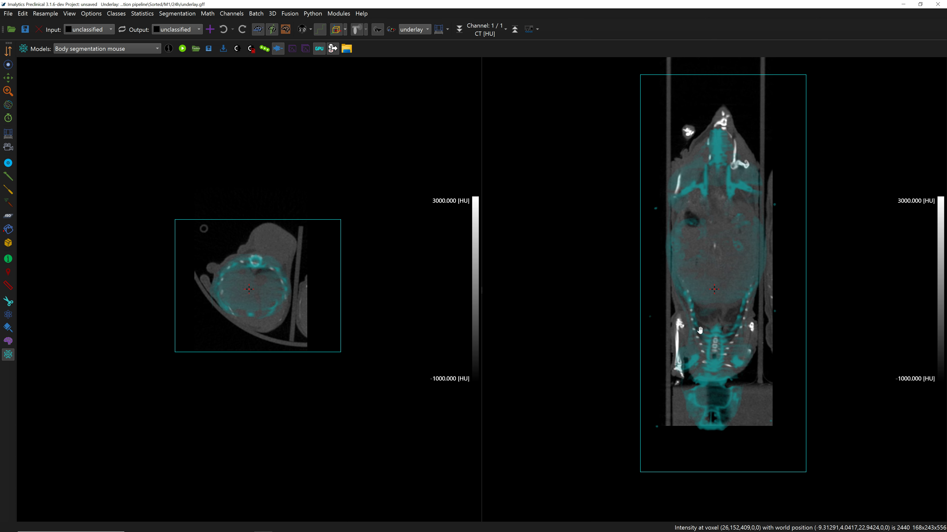
left_click_drag(717, 333, 716, 328)
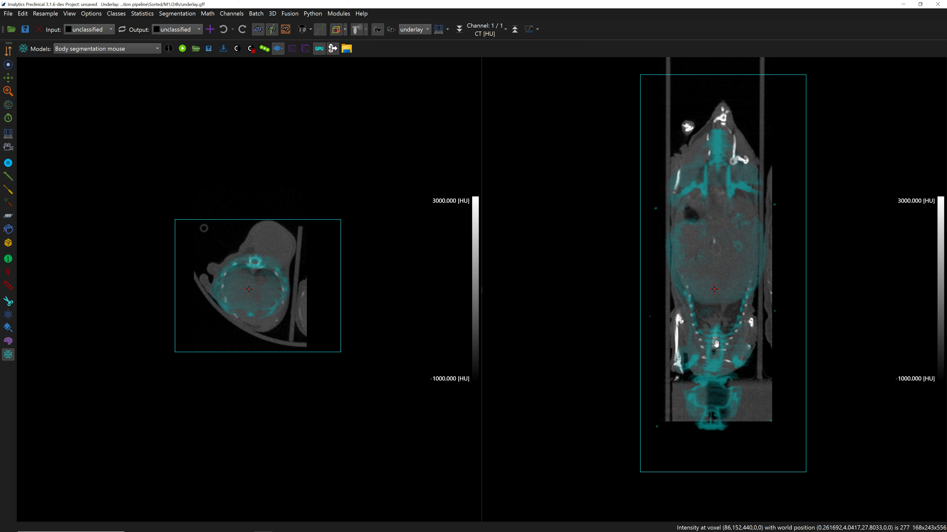
scroll(716, 344, "down", 1)
scroll(716, 344, "up", 2)
scroll(716, 344, "down", 4)
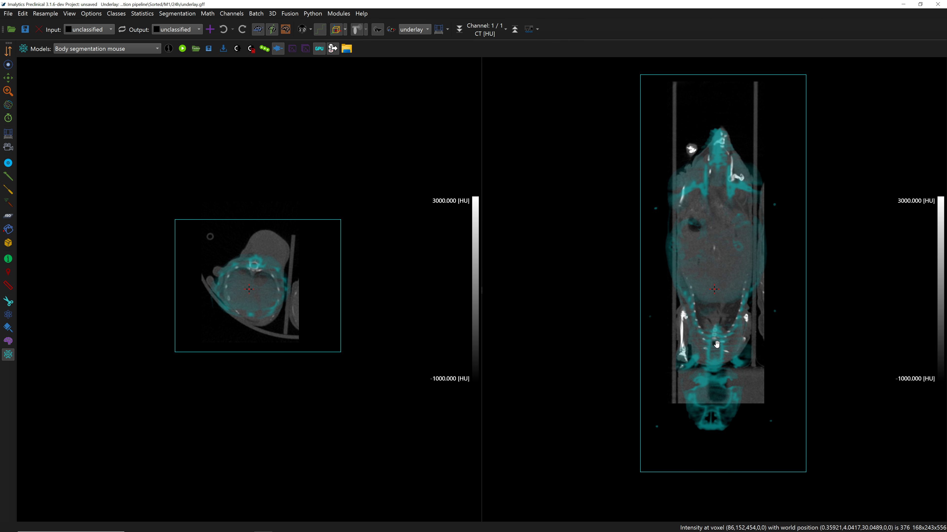
mouse_move(613, 334)
left_mouse_down()
mouse_move(592, 253)
mouse_move(609, 431)
mouse_move(617, 389)
mouse_move(605, 325)
left_mouse_up()
left_click_drag(714, 352, 712, 360)
left_click_drag(277, 278, 277, 270)
left_click_drag(421, 291, 342, 292)
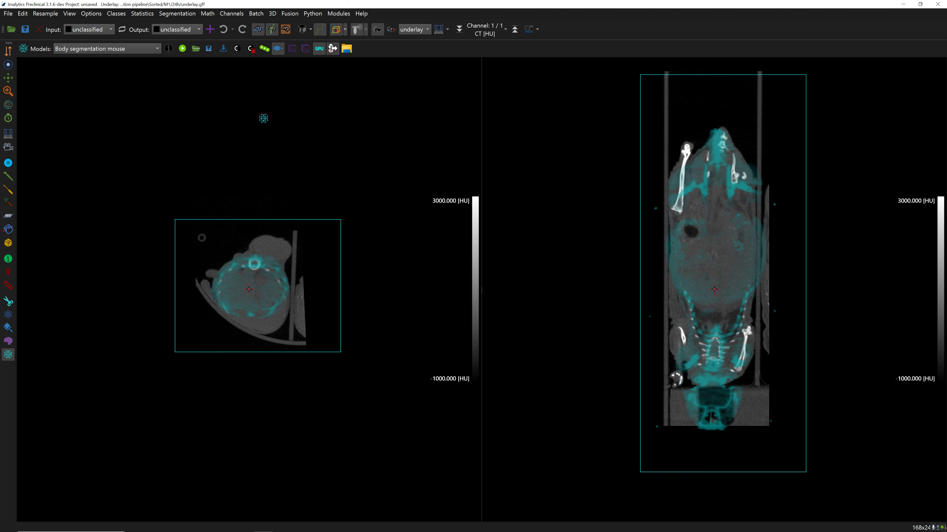
Step: Save the M1 24h viewing transform as AtlasBody and load the M2 01h scan without creating a project file
left_click(210, 52)
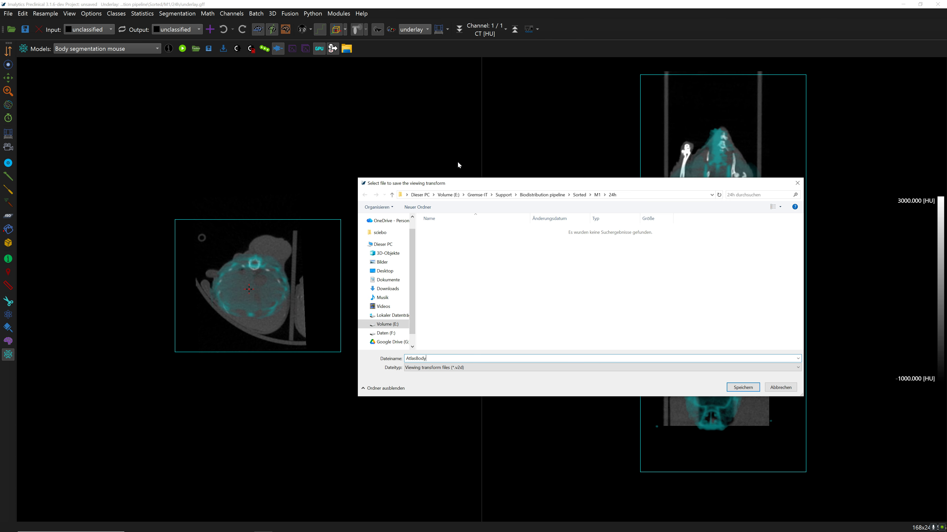
key("Return")
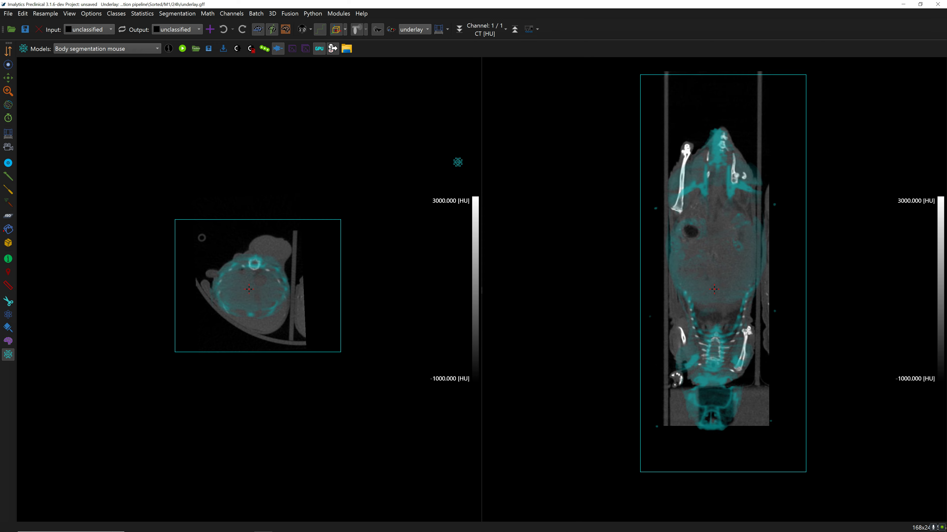
left_click(503, 269)
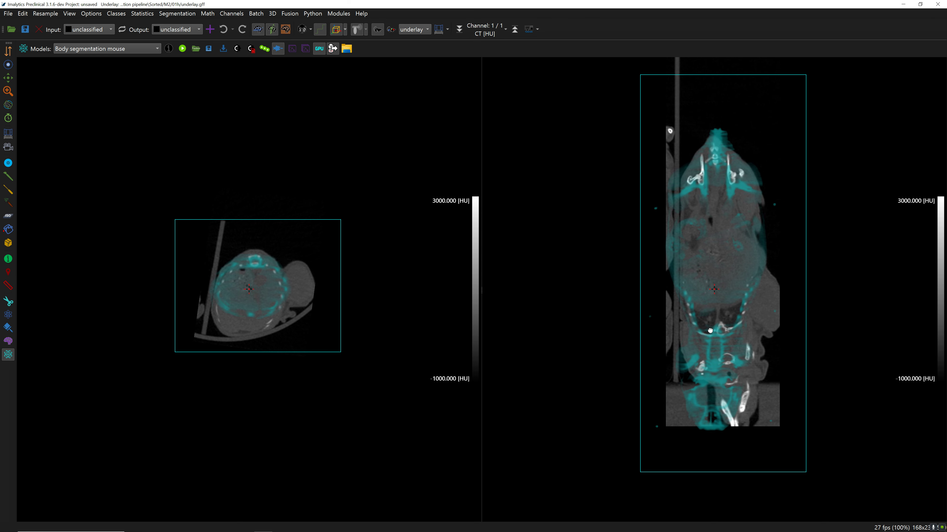
Step: Save the viewing transform in the M2 01h folder and load the M2 04h scan without creating a project file
left_click(209, 49)
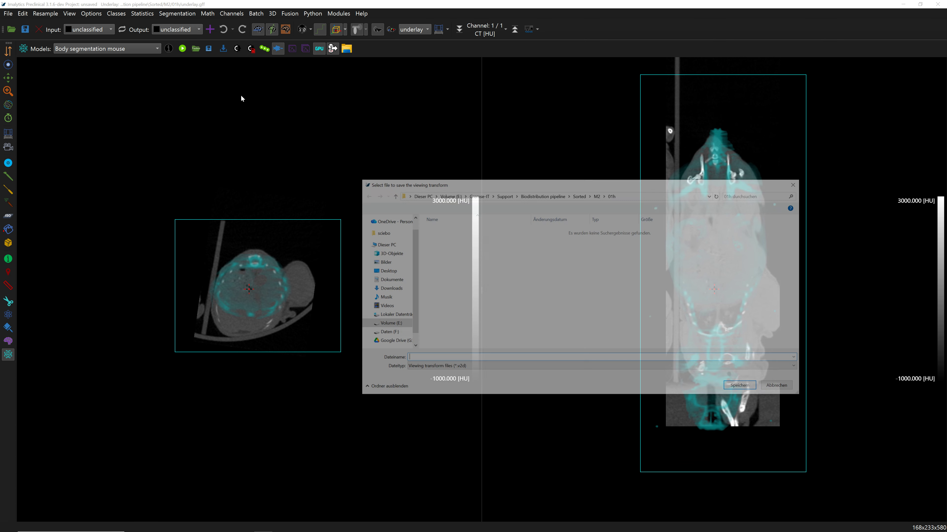
key("Return")
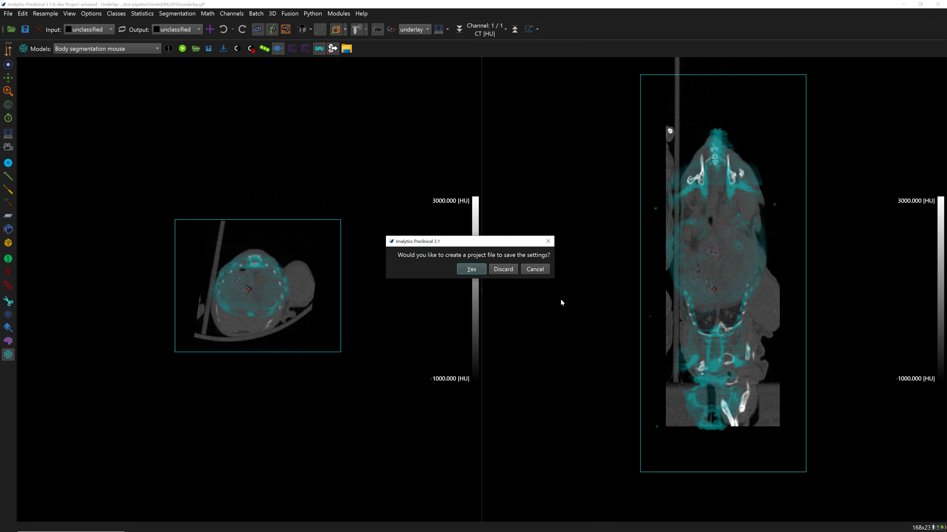
left_click(503, 272)
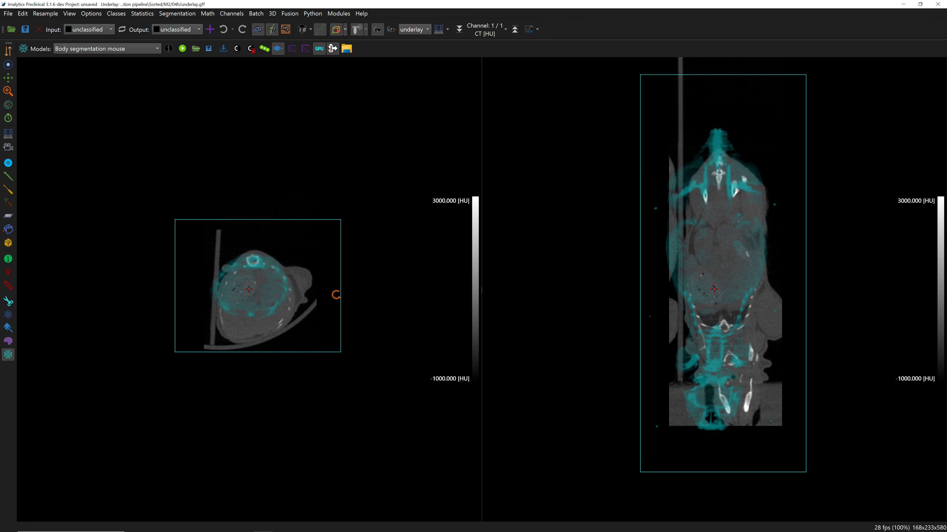
Step: Rotate and shift the M2 04h scan to match the atlas, and save its viewing transform
mouse_move(334, 294)
left_mouse_down()
mouse_move(342, 311)
mouse_move(302, 311)
mouse_move(334, 309)
left_mouse_up()
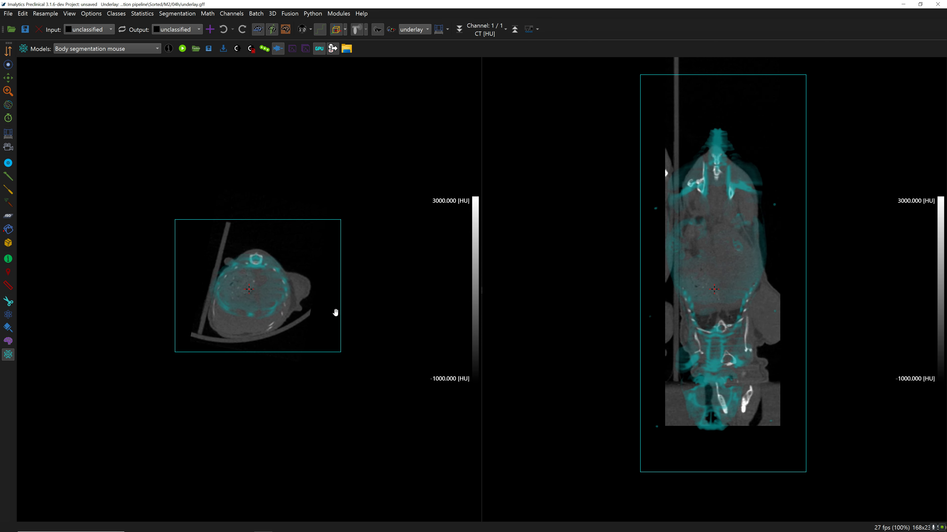
left_click_drag(720, 363, 718, 364)
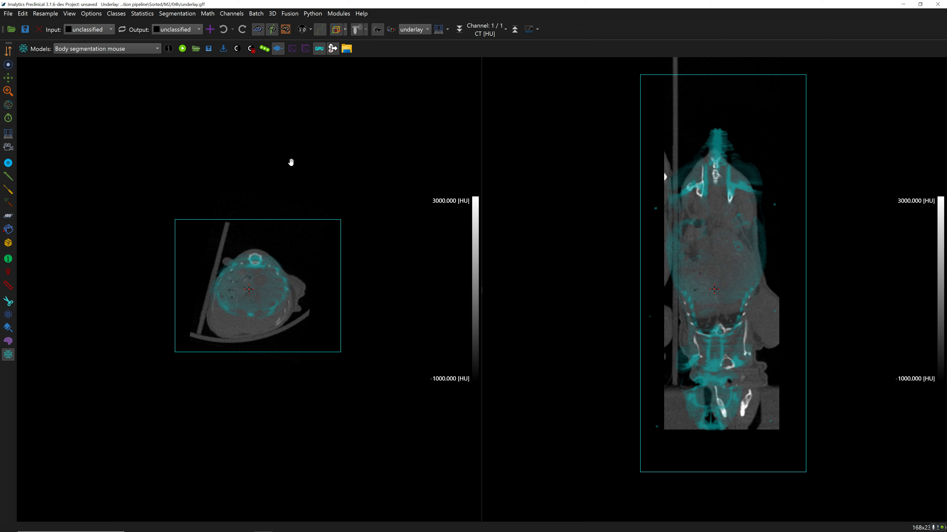
left_click(208, 49)
Step: Load the M2 24h scan without creating a project file and rotate and shift it to match the atlas
left_click(506, 269)
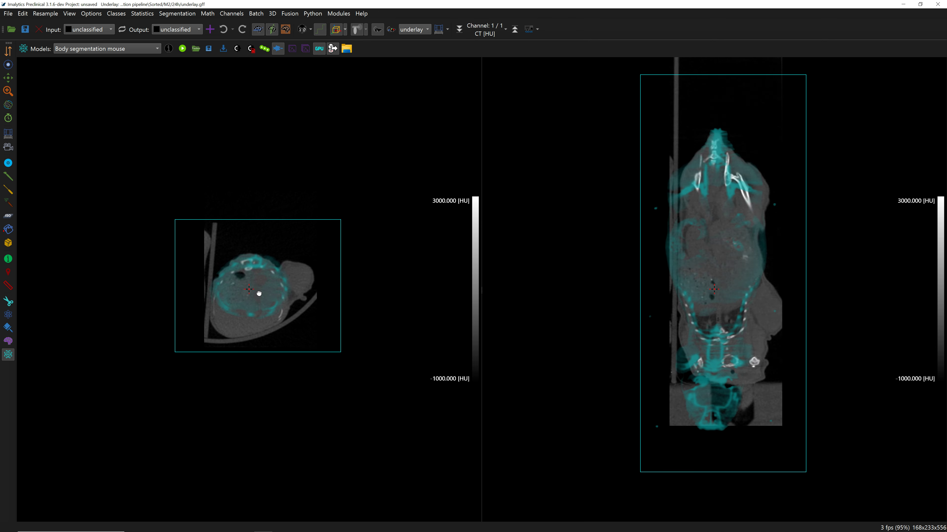
left_click_drag(362, 313, 286, 320)
left_click_drag(718, 344, 713, 341)
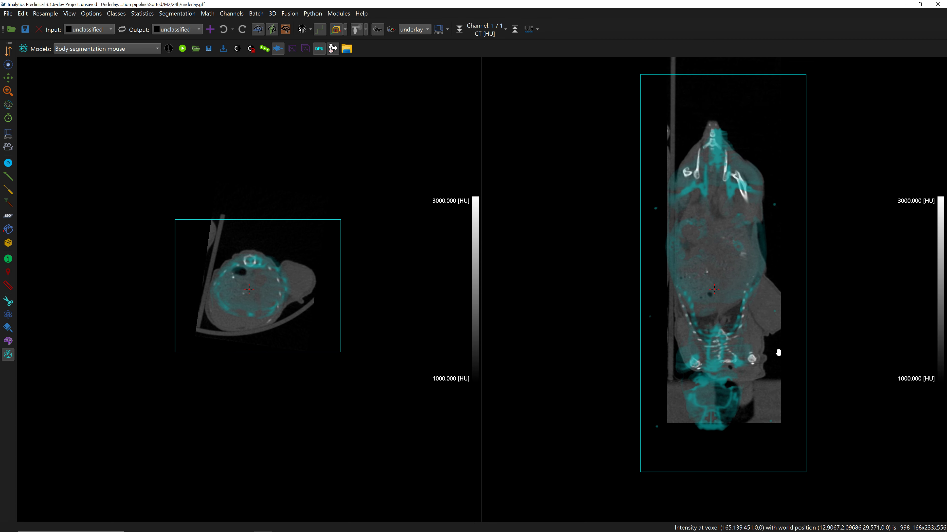
mouse_move(777, 353)
right_mouse_down()
mouse_move(782, 448)
mouse_move(788, 364)
right_mouse_up()
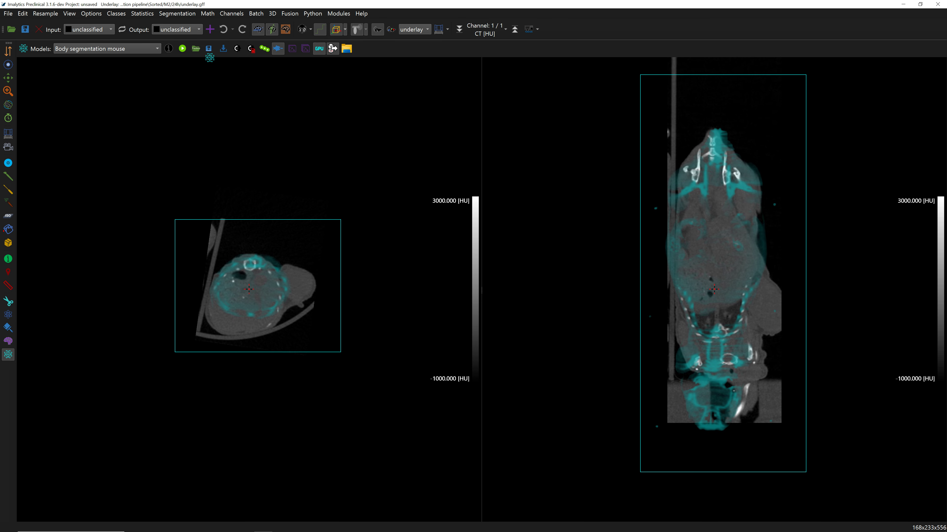
Step: Save the M2 24h viewing transform and load the M3 01h scan without creating a project file
left_click(209, 50)
key("Escape")
key("ctrl+w")
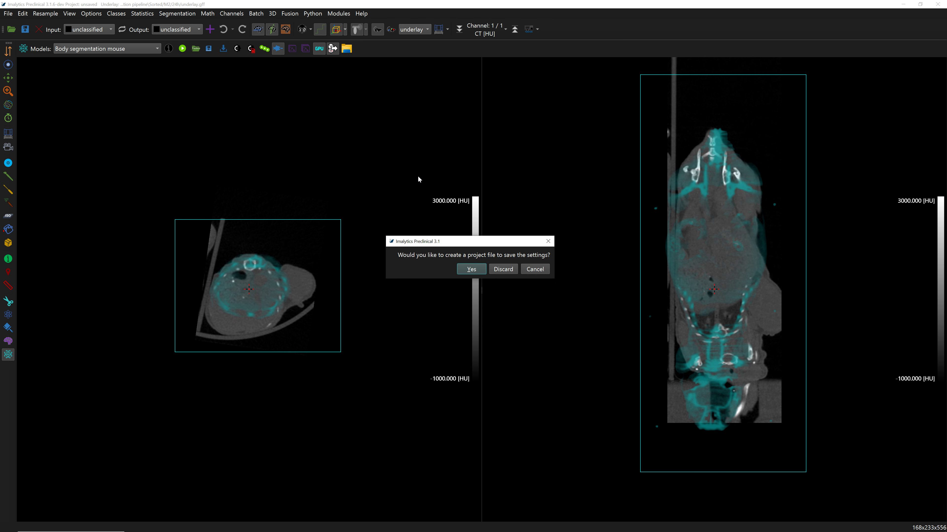
left_click(506, 271)
Step: Rotate and shift the M3 01h scan to match the atlas and save its viewing transform in the M3 01h folder
left_click_drag(251, 303, 234, 296)
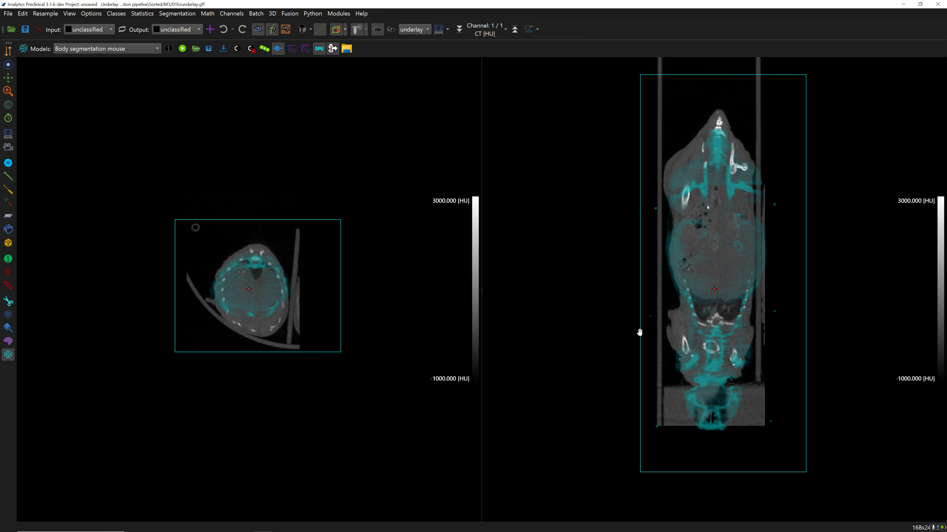
left_click_drag(723, 338, 722, 346)
mouse_move(593, 315)
left_mouse_down()
mouse_move(593, 396)
mouse_move(606, 345)
mouse_move(600, 325)
left_mouse_up()
left_click(209, 48)
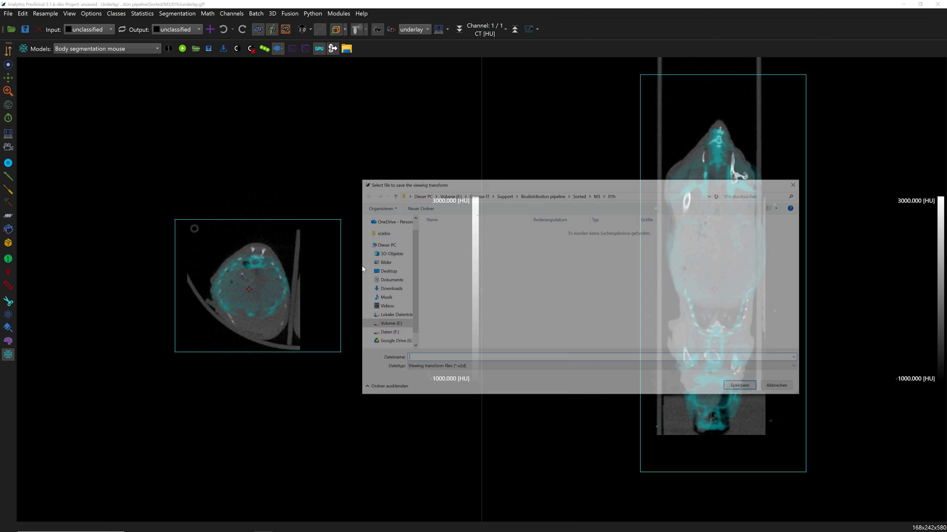
key("Return")
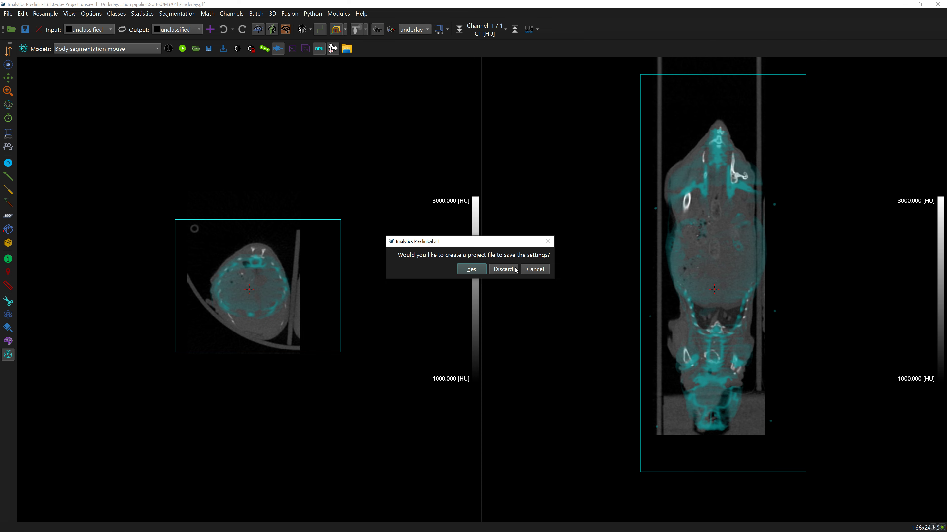
Step: Without creating a project file, move on to the M3 04h scan, align it with the atlas and save its viewing transform
left_click(514, 270)
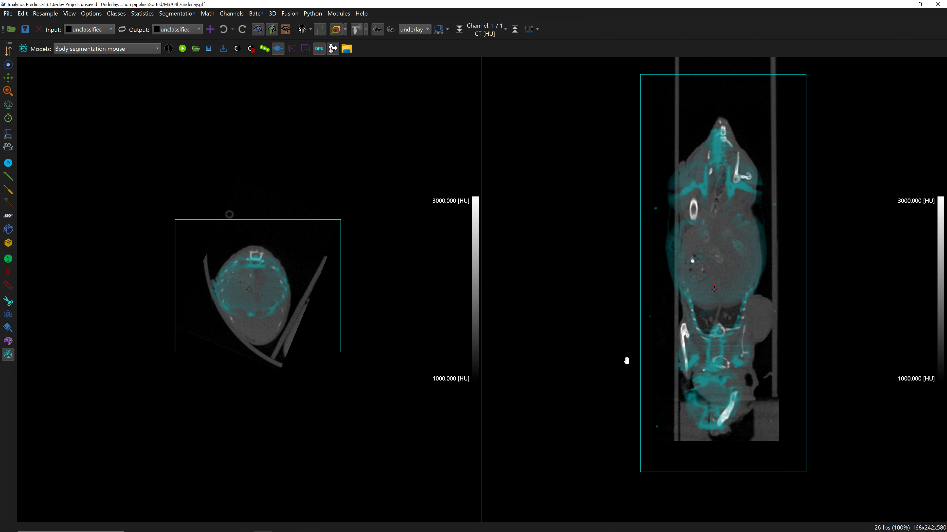
mouse_move(628, 351)
left_mouse_down()
mouse_move(626, 296)
mouse_move(629, 420)
mouse_move(629, 347)
left_mouse_up()
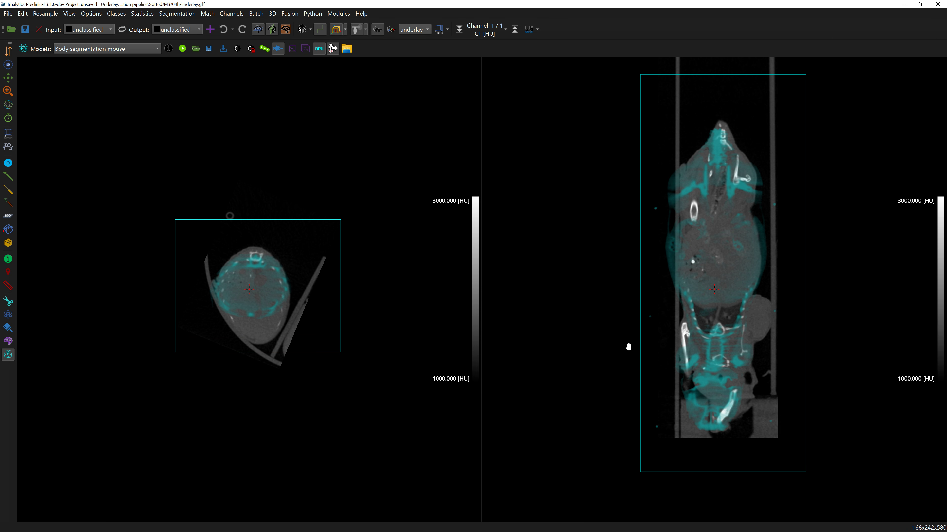
left_click(209, 49)
key("Return")
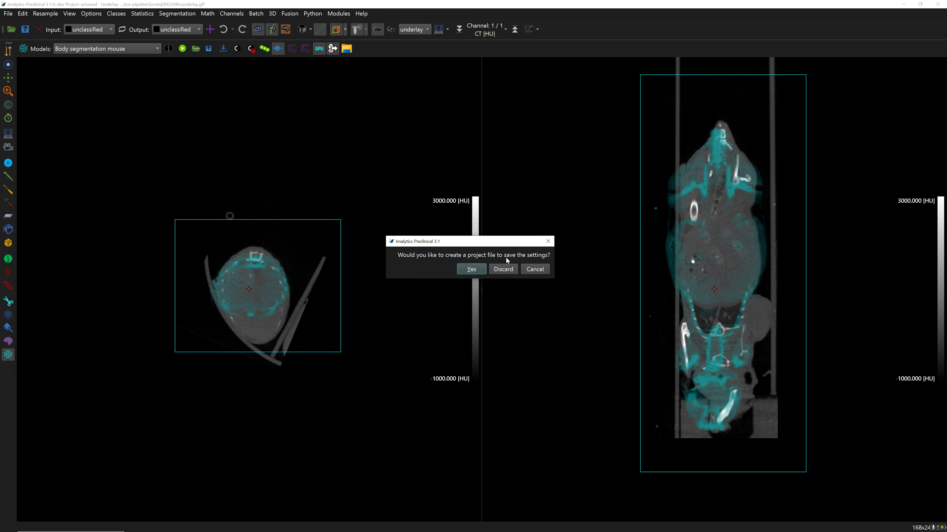
Step: Load the M3 24h scan without creating a project file and rotate and shift it to match the atlas
left_click(501, 269)
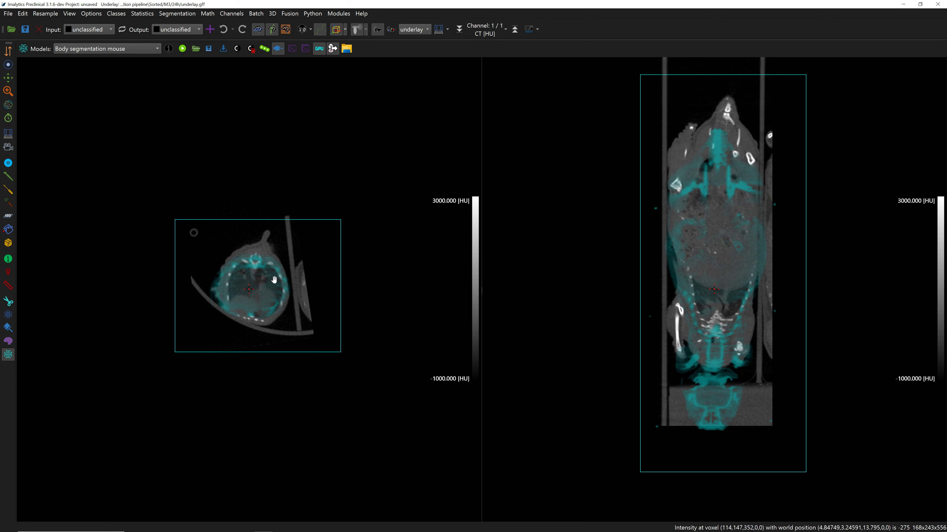
left_click_drag(707, 338, 705, 338)
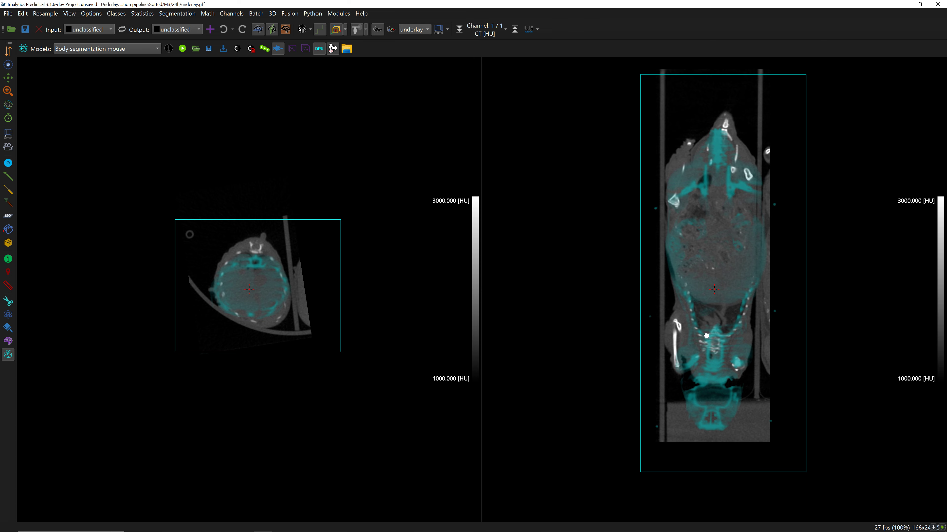
left_click_drag(578, 330, 600, 444)
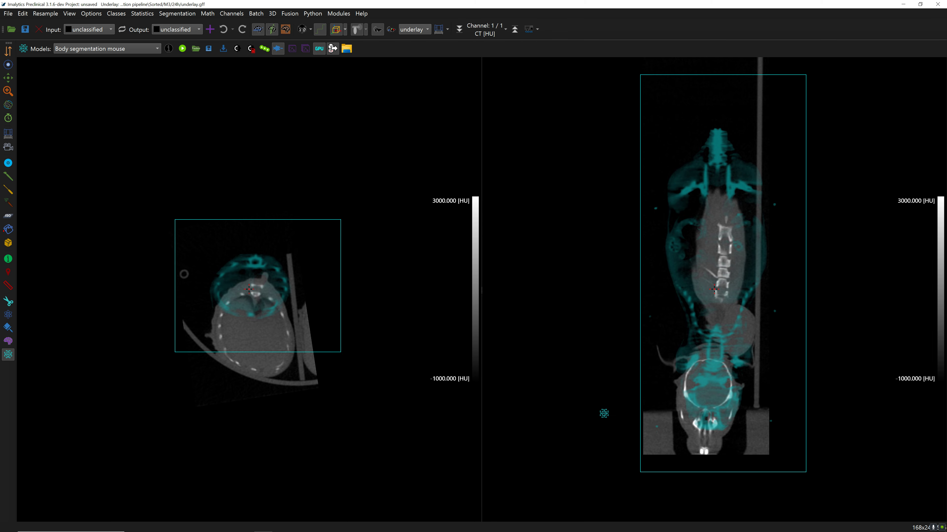
left_click_drag(604, 412, 602, 306)
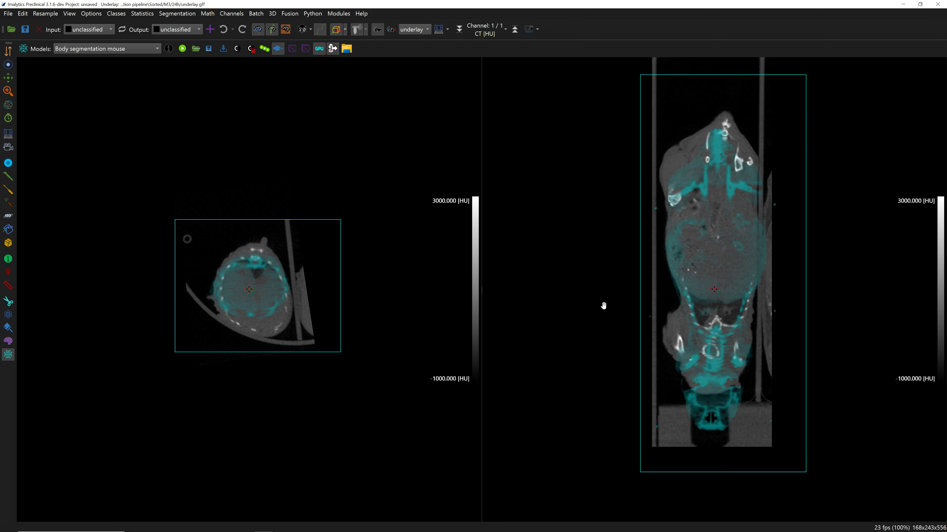
left_click_drag(749, 359, 749, 362)
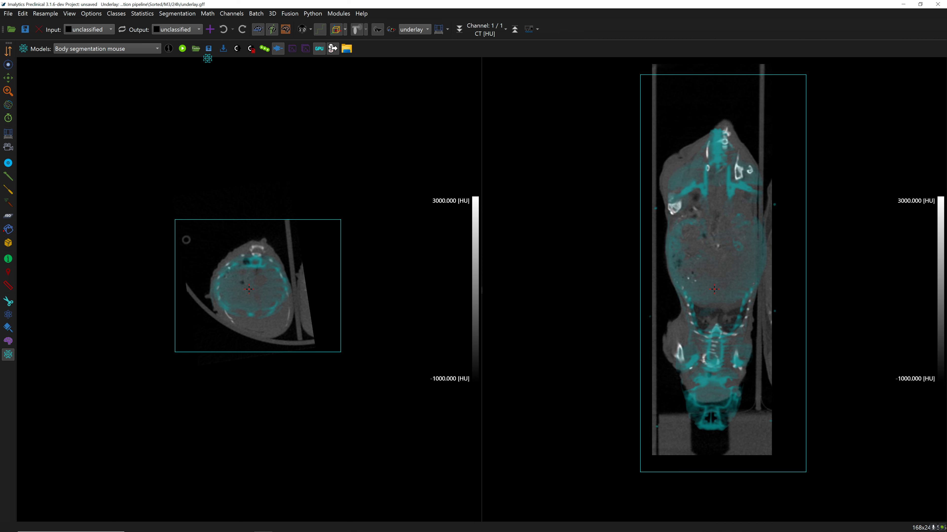
Step: Save the M3 24h viewing transform and load the M4 01h scan without creating a project file
left_click(209, 49)
key("Return")
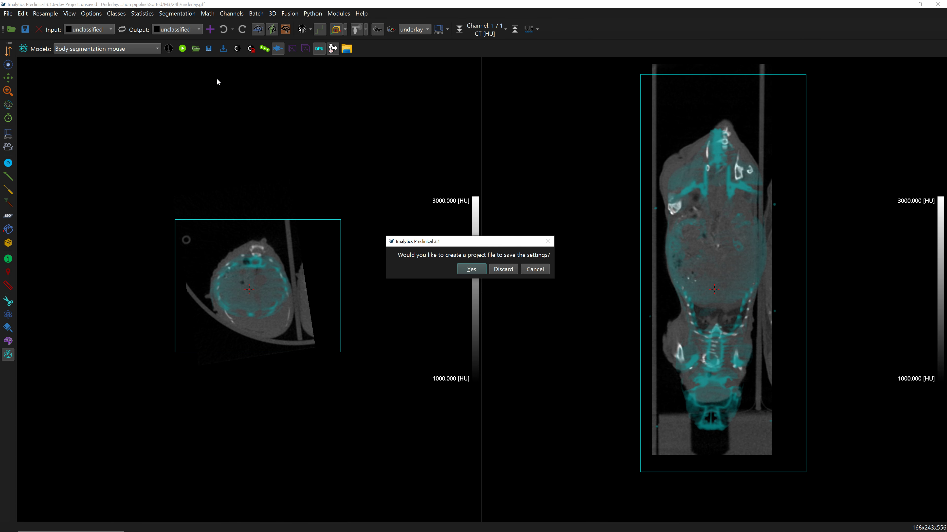
left_click(503, 268)
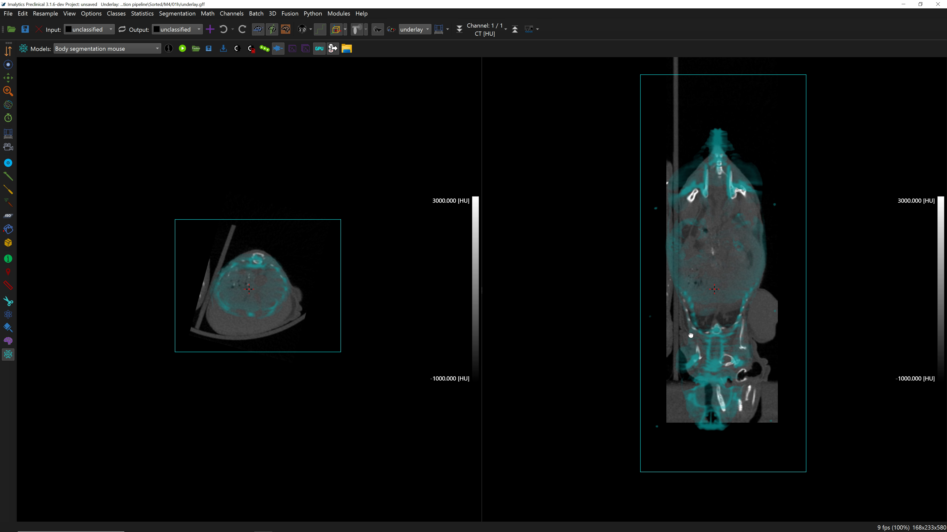
Step: Save the M4 01h viewing transform and load the M4 04h scan without creating a project file
left_click(210, 49)
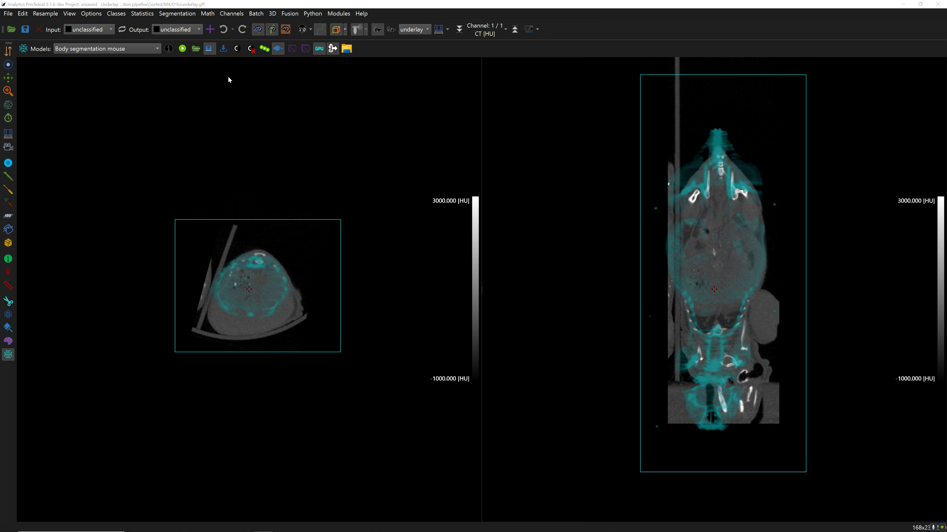
key("Return")
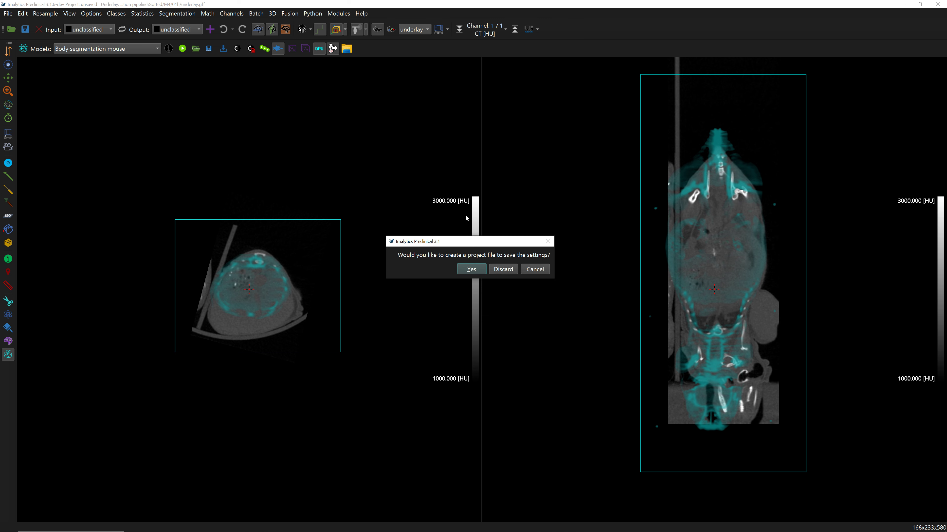
left_click(504, 269)
Step: Rotate and shift the M4 04h scan to match the atlas and save its viewing transform in the M4 04h folder
left_click_drag(335, 285, 336, 287)
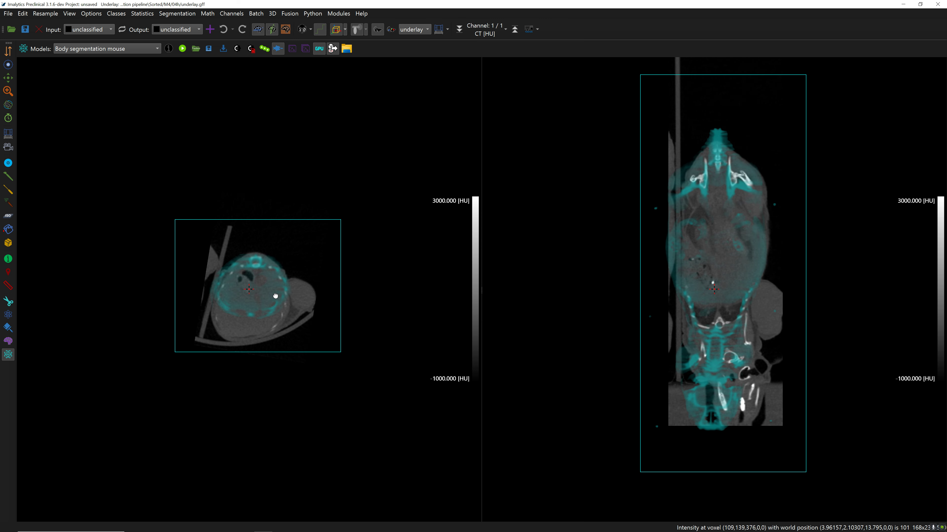
left_click_drag(274, 295, 275, 297)
left_click_drag(731, 328, 732, 335)
left_click(211, 49)
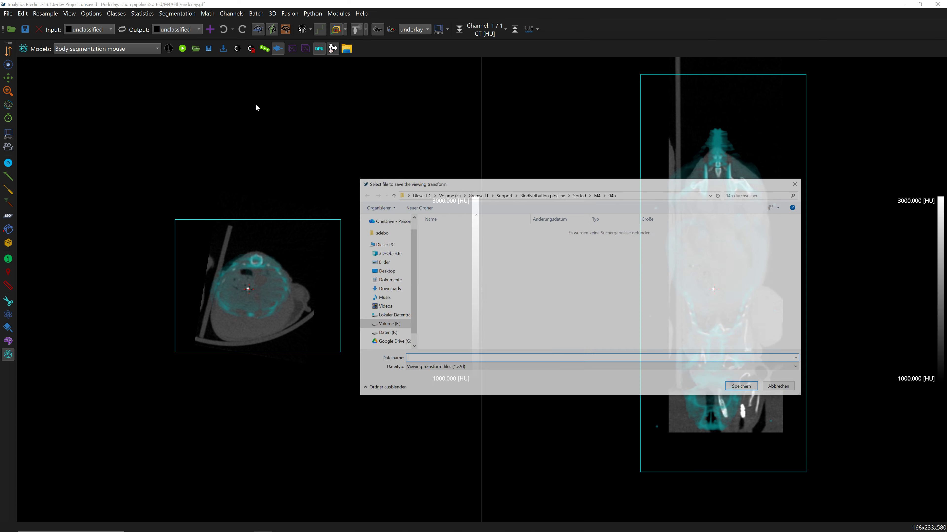
key("Return")
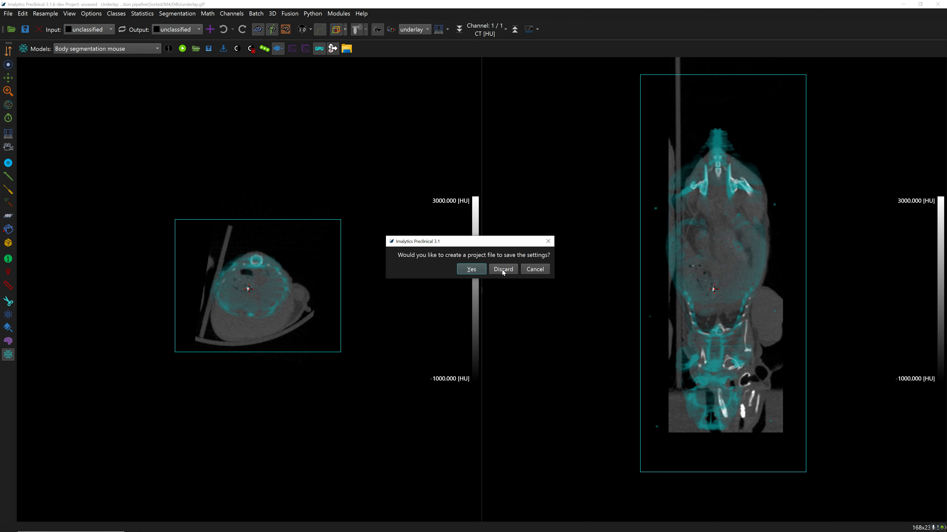
Step: Load the M4 24h scan without creating a project file and save its atlas-aligned viewing transform in the M4 24h folder
left_click(502, 269)
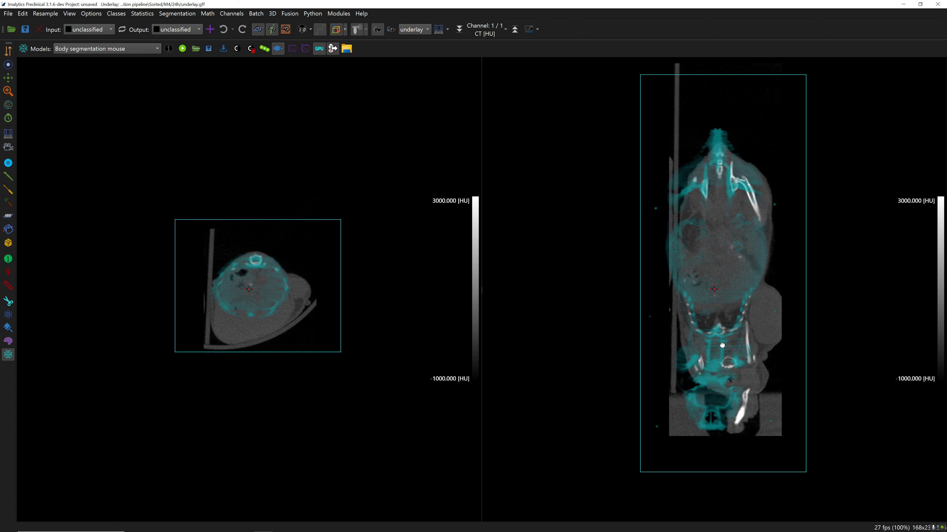
left_click(213, 54)
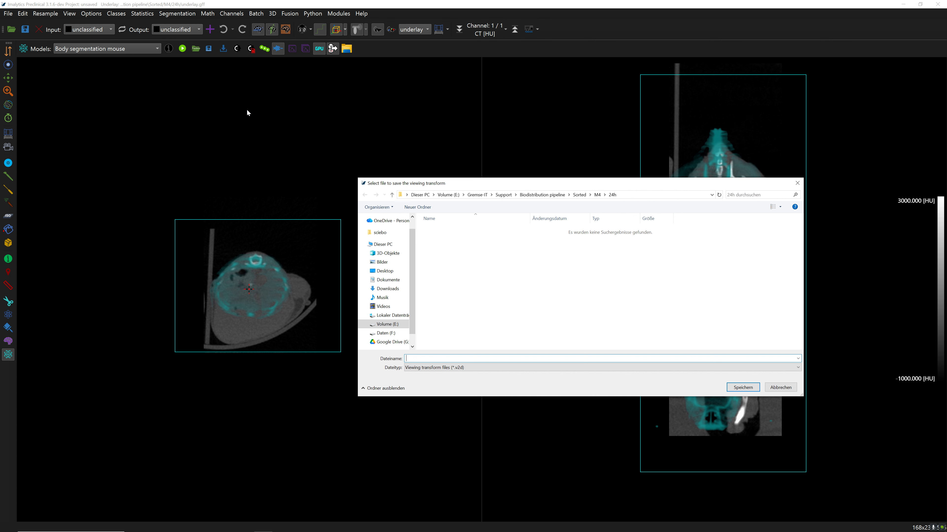
key("Return")
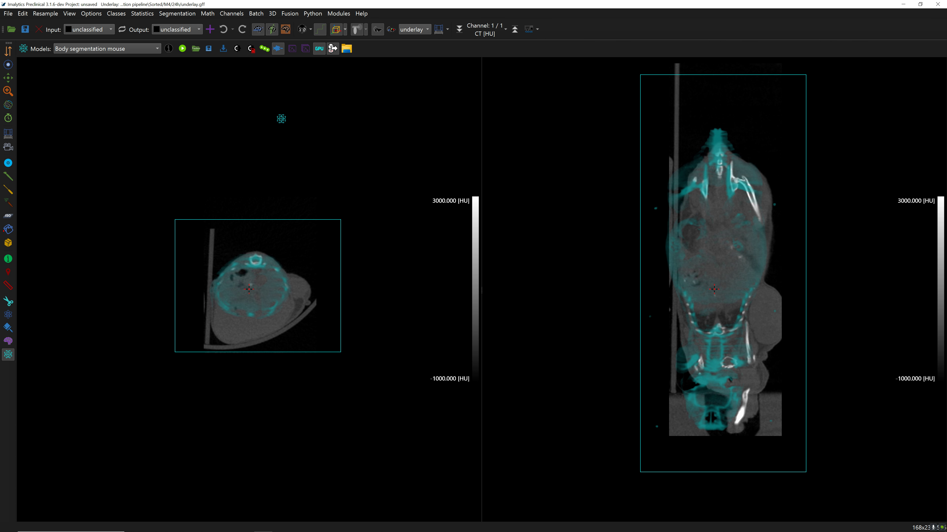
Step: Review the batch AI inference setup and check the nested batch option in the batch settings
left_click(265, 51)
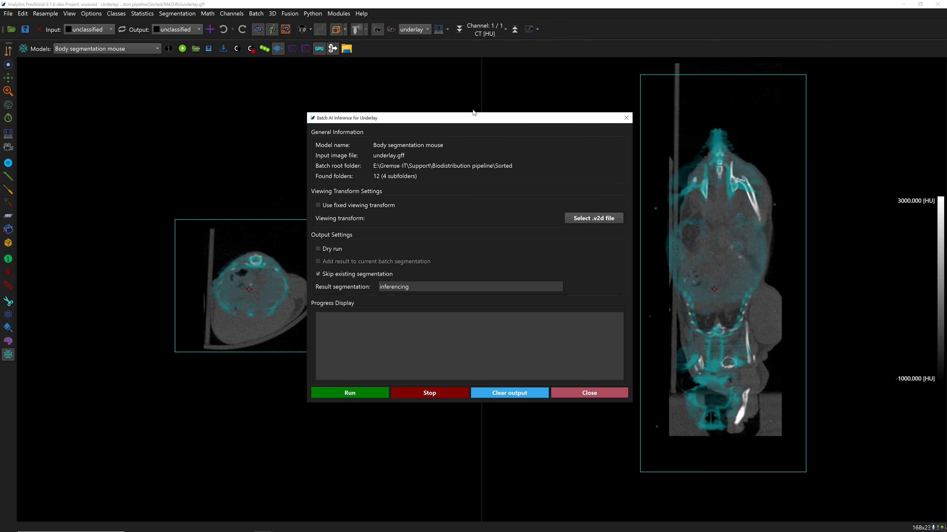
left_click(626, 118)
left_click(257, 14)
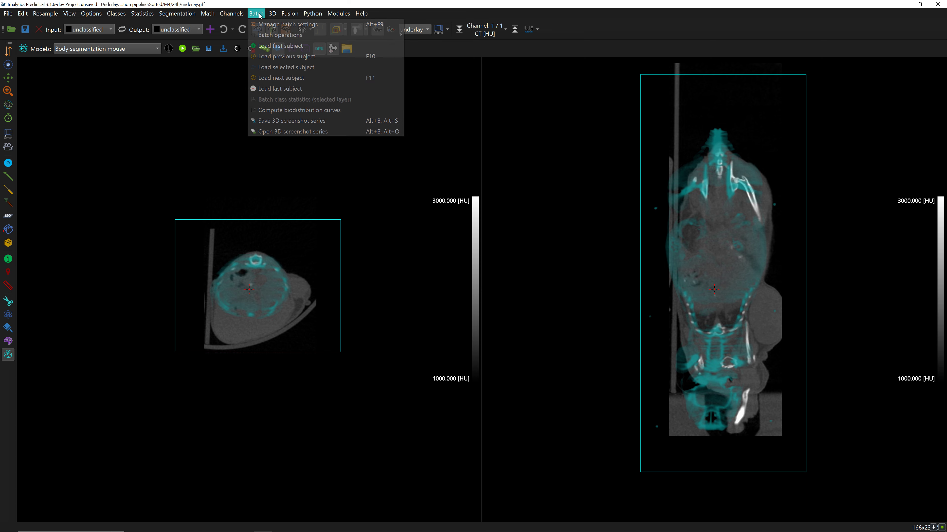
left_click(264, 24)
left_click(326, 405)
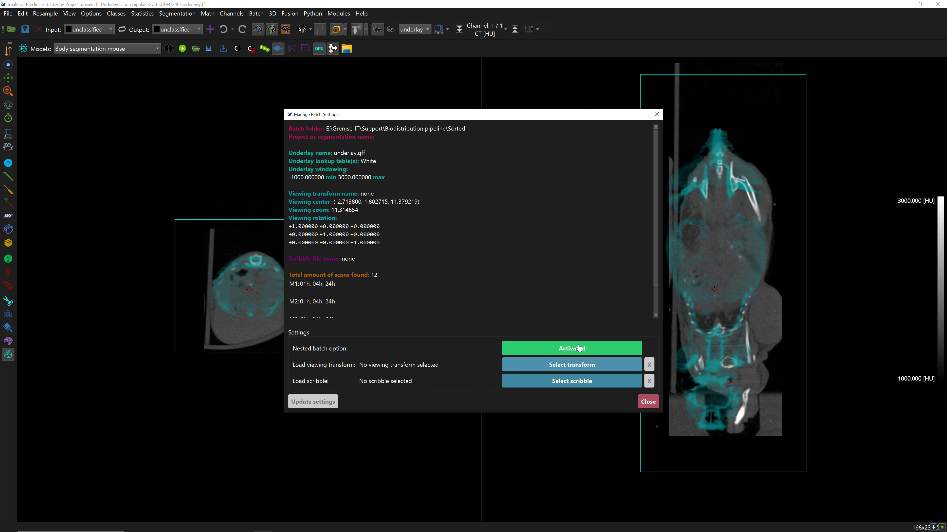
left_click(652, 405)
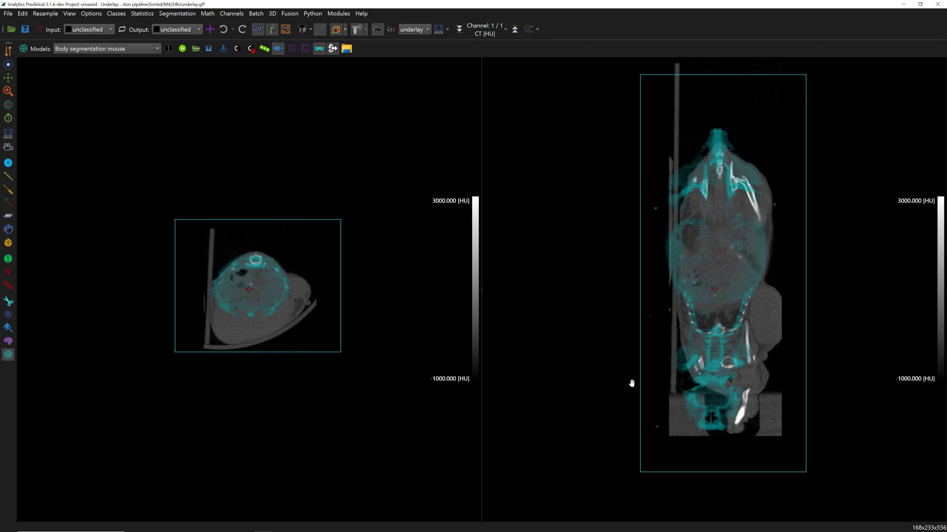
Step: Select AtlasBody.v2d from the M4 24h folder as the viewing transform for batch AI inference with the mouse body segmentation model
left_click(265, 48)
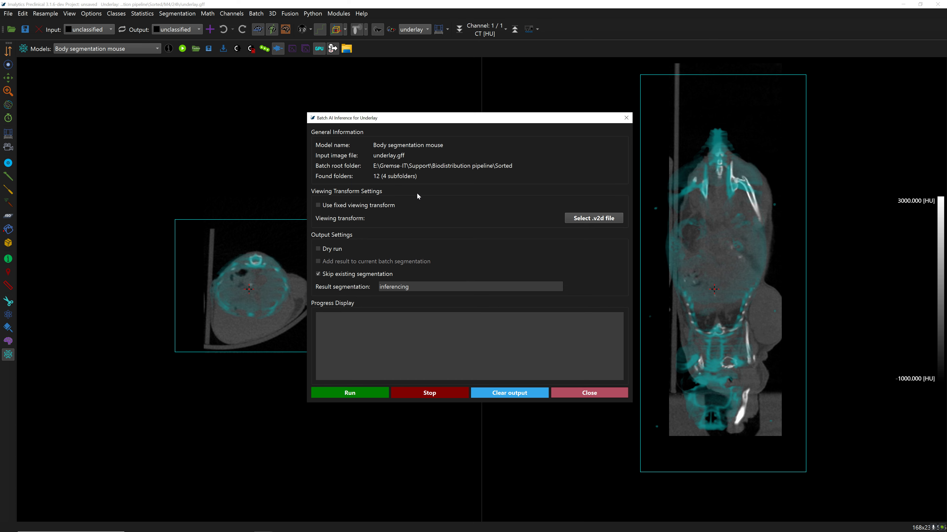
left_click(600, 219)
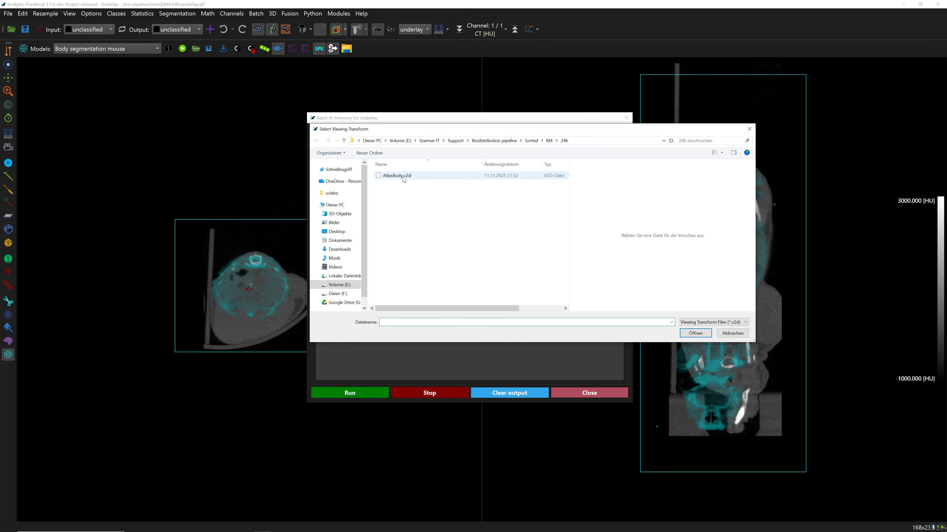
left_click(397, 176)
left_click(688, 333)
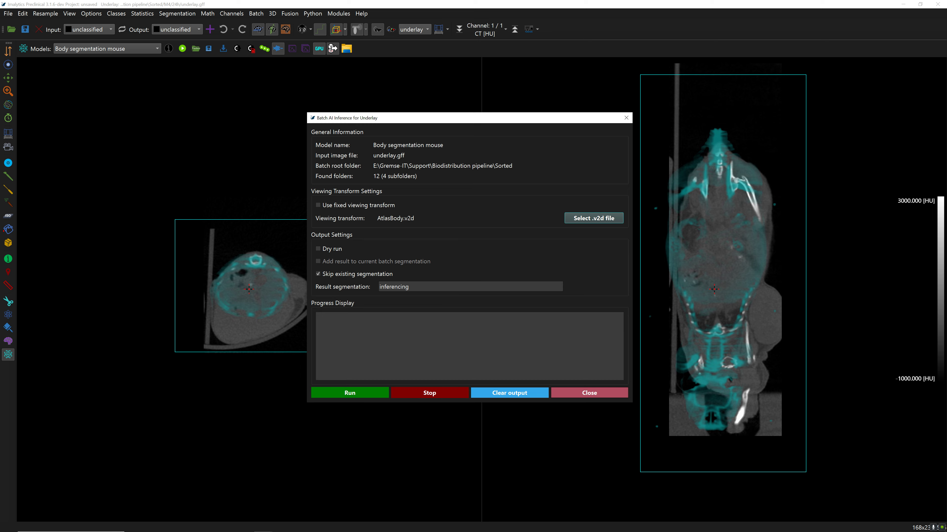
Step: Name the result segmentation Body and run the batch AI inference on all subjects
double_click(478, 286)
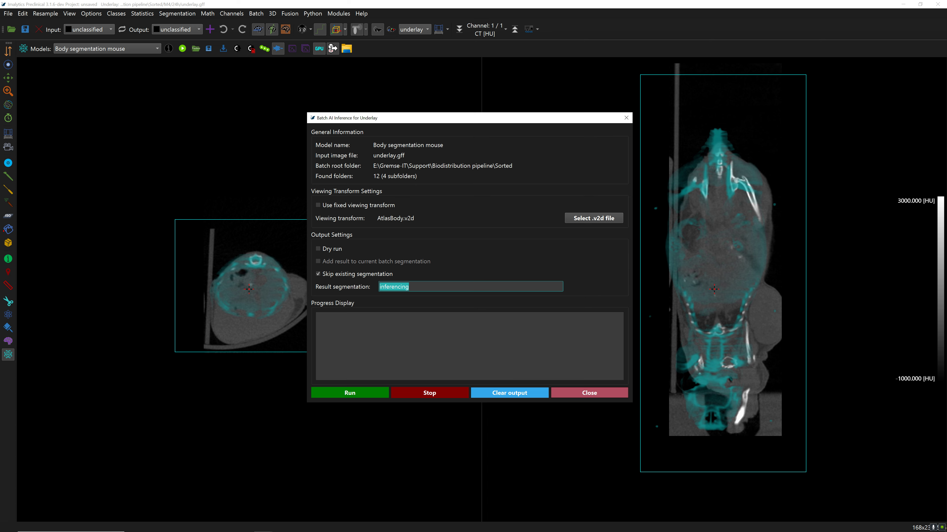
type("Body")
left_click(356, 393)
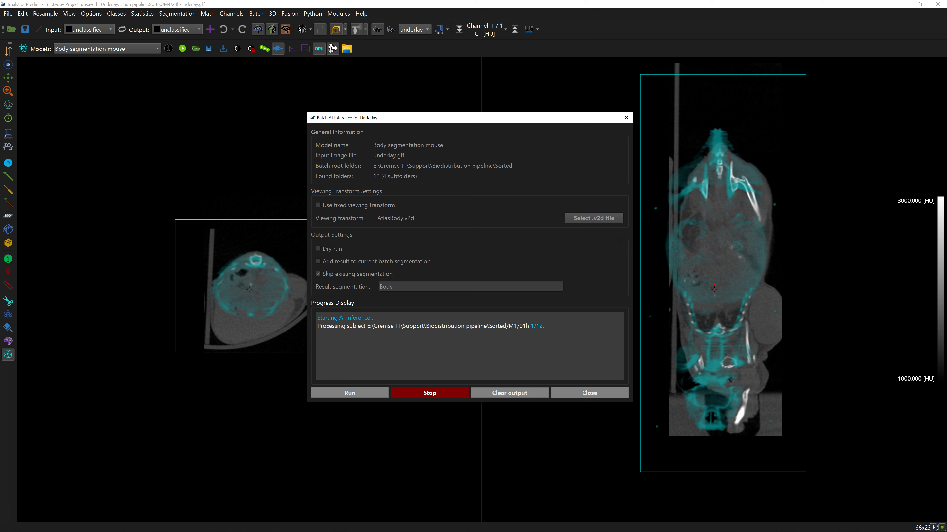
Step: Switch to File Explorer and check the M1 01h and 04h folders for the Body.segff segmentation file
mouse_move(188, 525)
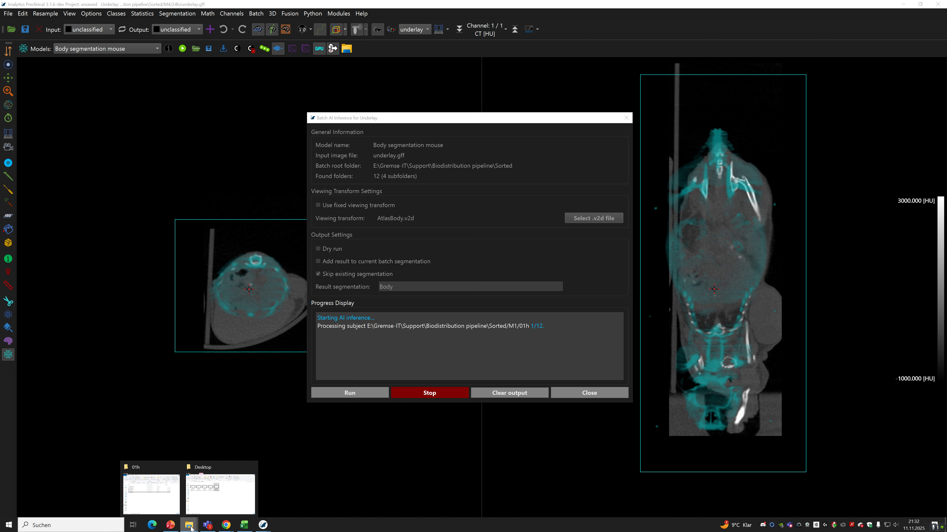
left_click(159, 510)
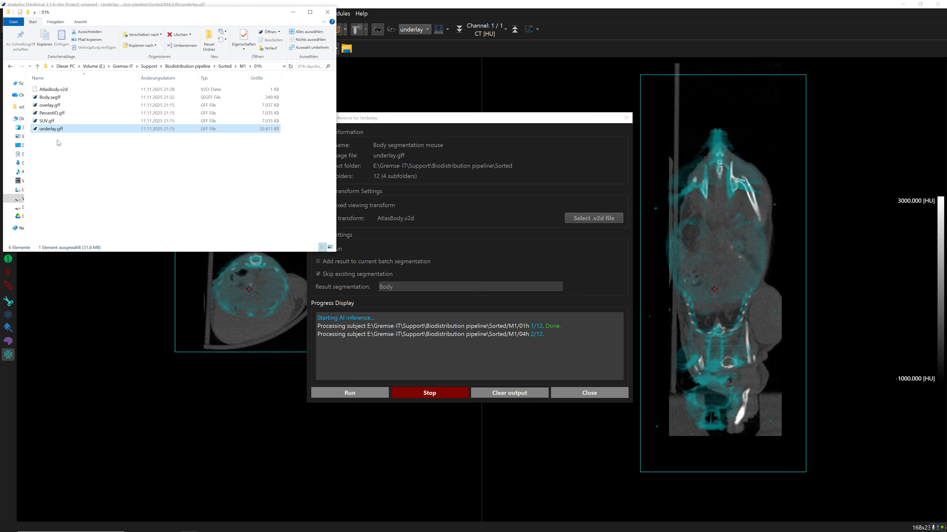
left_click(56, 98)
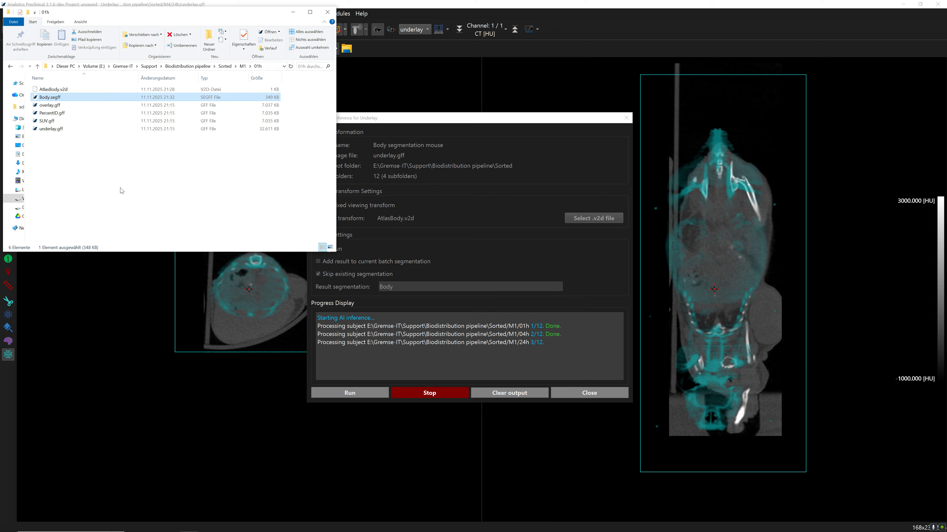
left_click(10, 67)
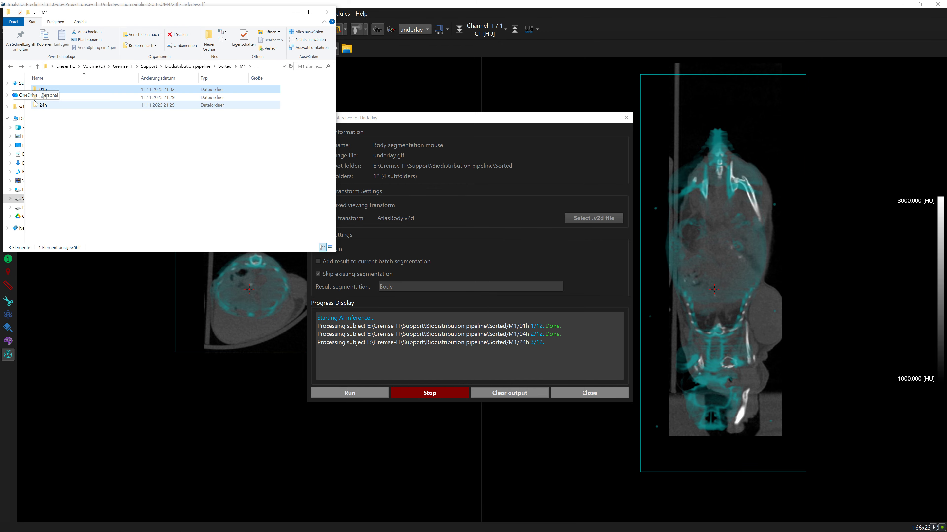
double_click(41, 96)
left_click(41, 95)
left_click(8, 67)
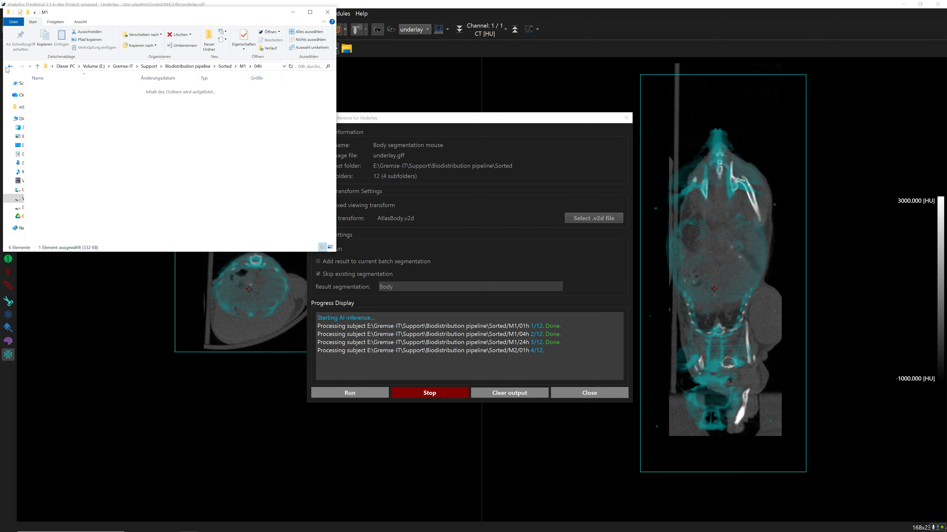
Step: Check the M3 01h and M4 24h folders for the Body.segff segmentation file
left_click(9, 67)
double_click(41, 105)
double_click(43, 89)
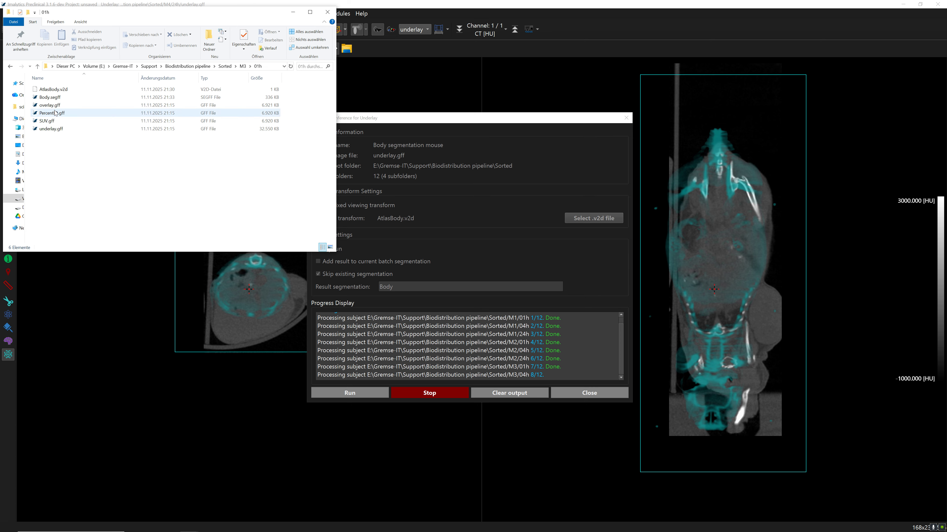
left_click(10, 67)
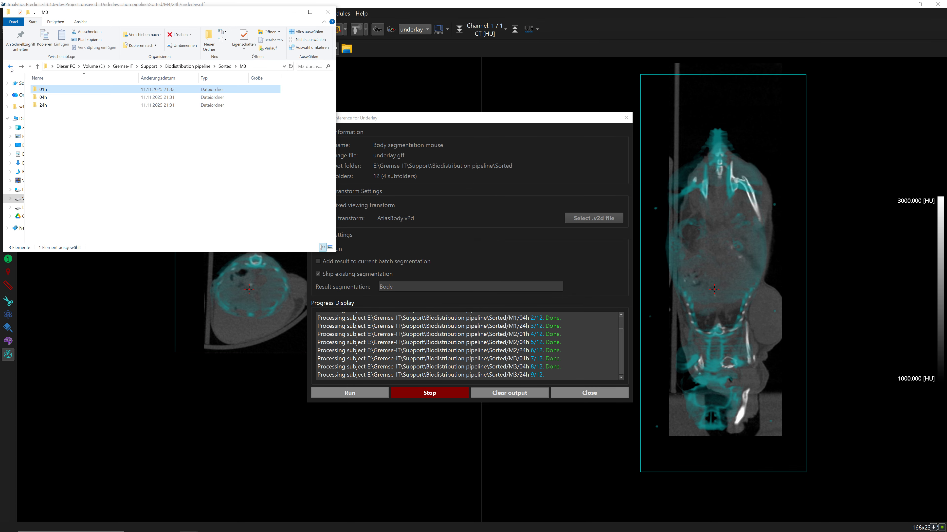
left_click(9, 68)
double_click(43, 113)
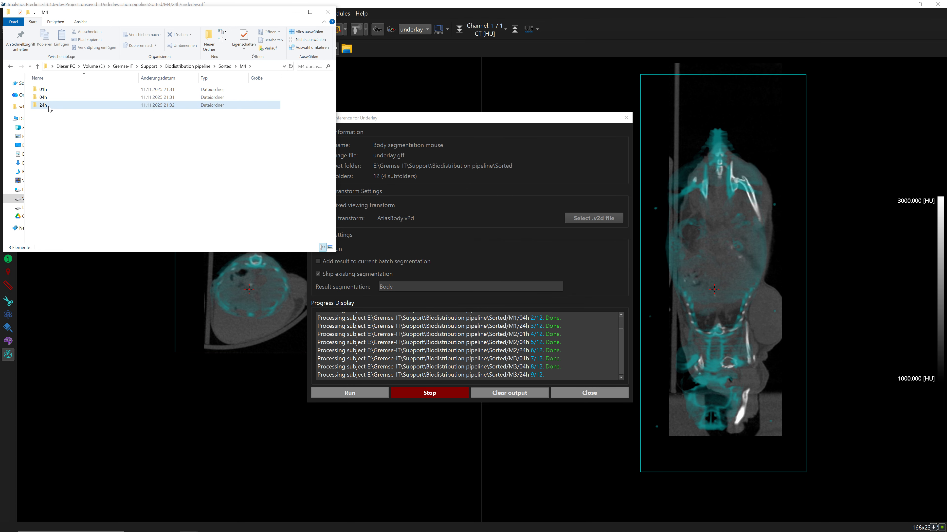
double_click(43, 105)
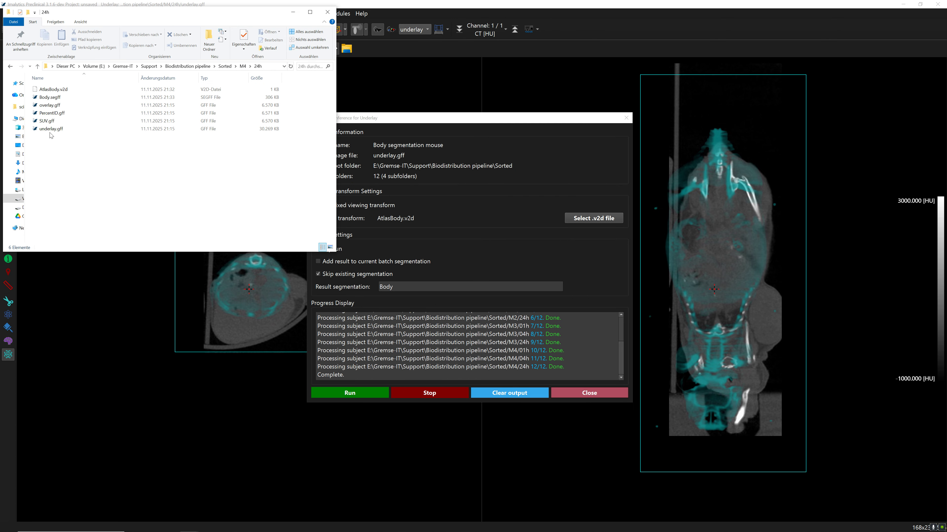
left_click(51, 129)
left_click(55, 98)
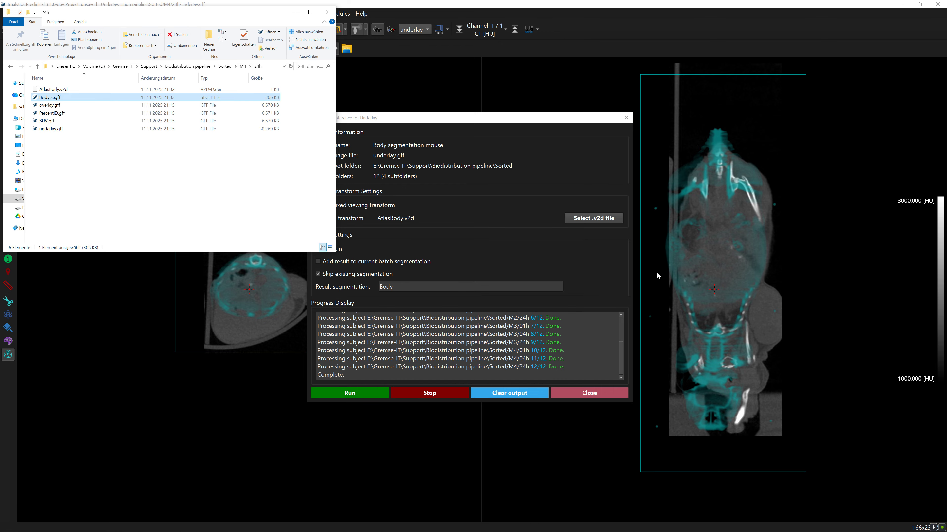
Step: Close the batch AI inference dialog, return to Imalytics Preclinical and choose the Organ segmentation mouse model
left_click(611, 397)
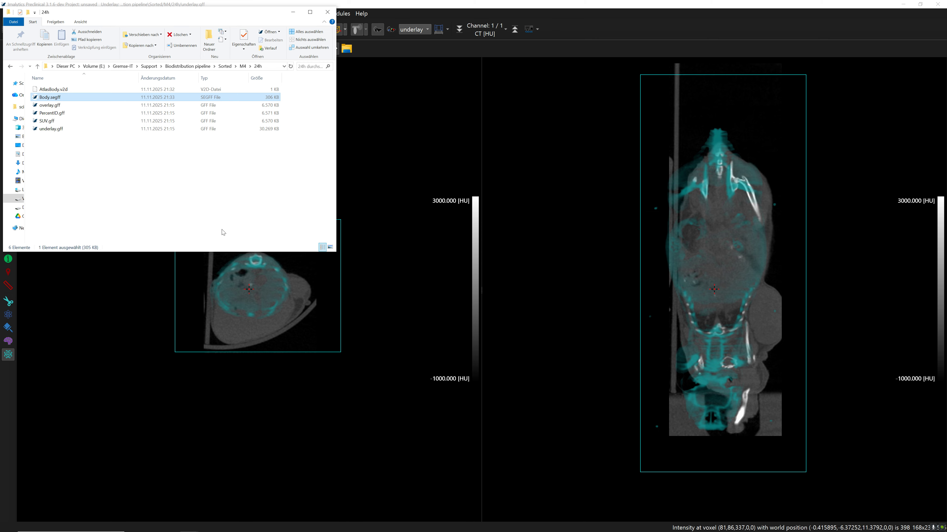
left_click(435, 4)
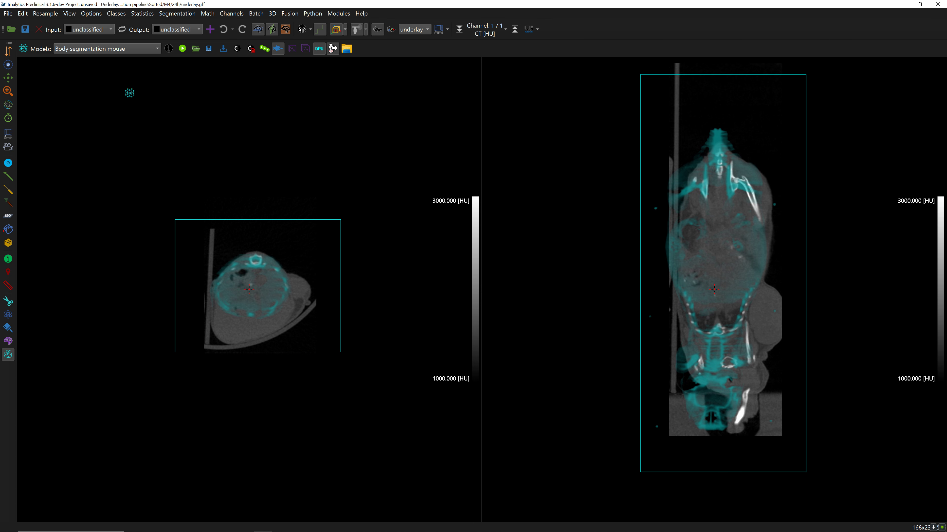
left_click(81, 51)
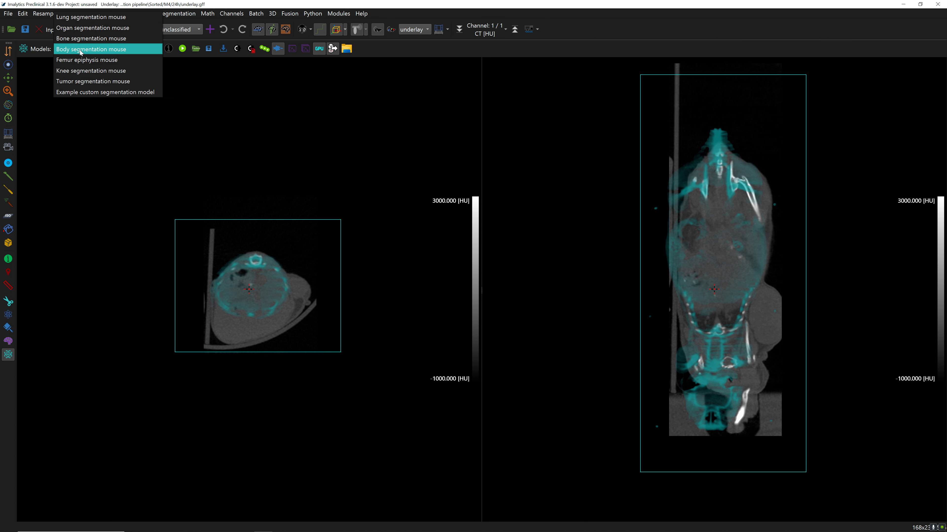
left_click(85, 28)
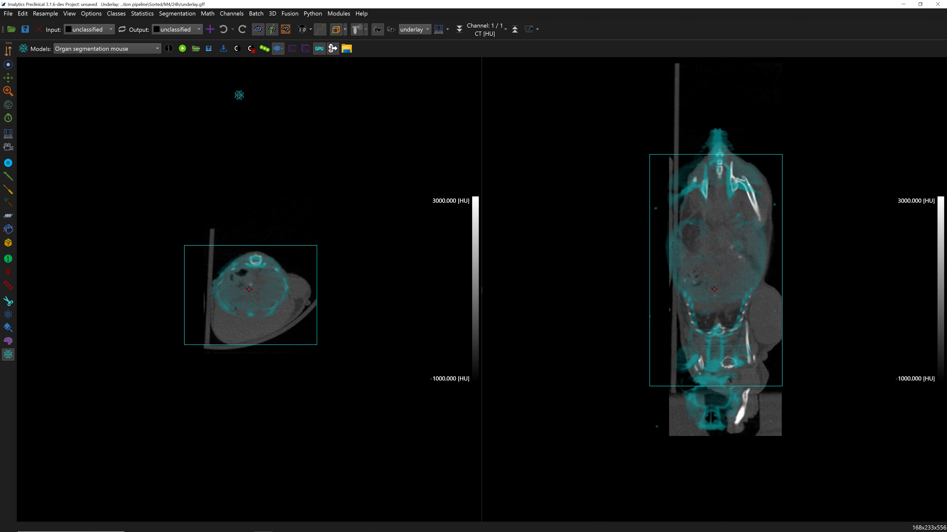
Step: Set up batch AI inference for the organ model with AtlasBody.v2d from the M4 24h folder as the viewing transform
left_click(264, 49)
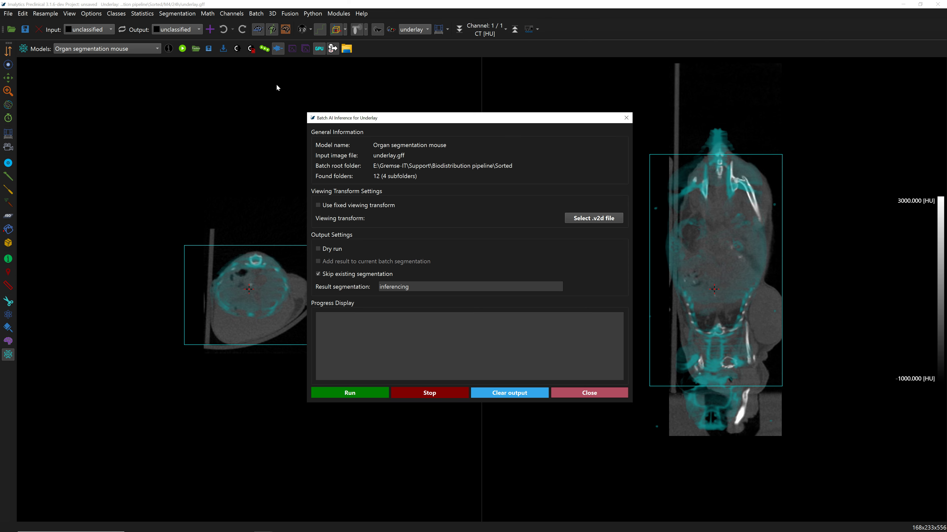
left_click(589, 219)
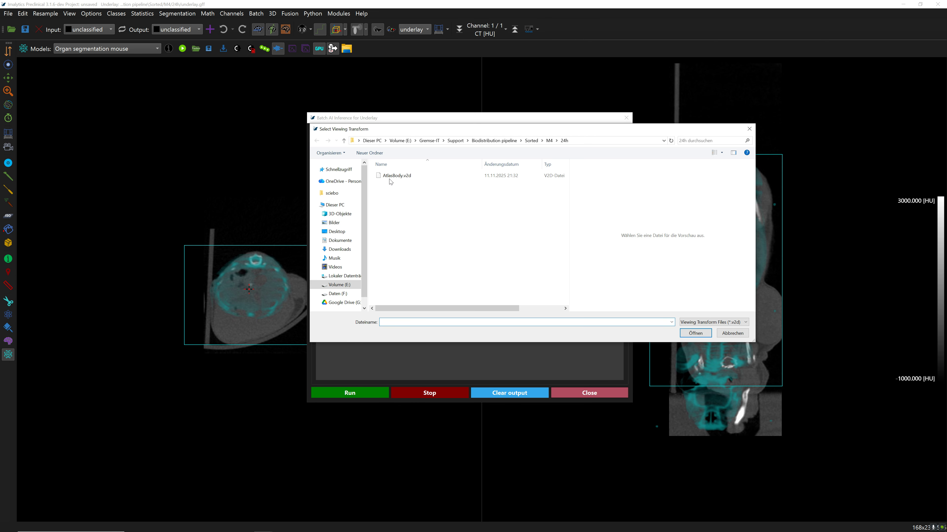
left_click(392, 175)
left_click(695, 334)
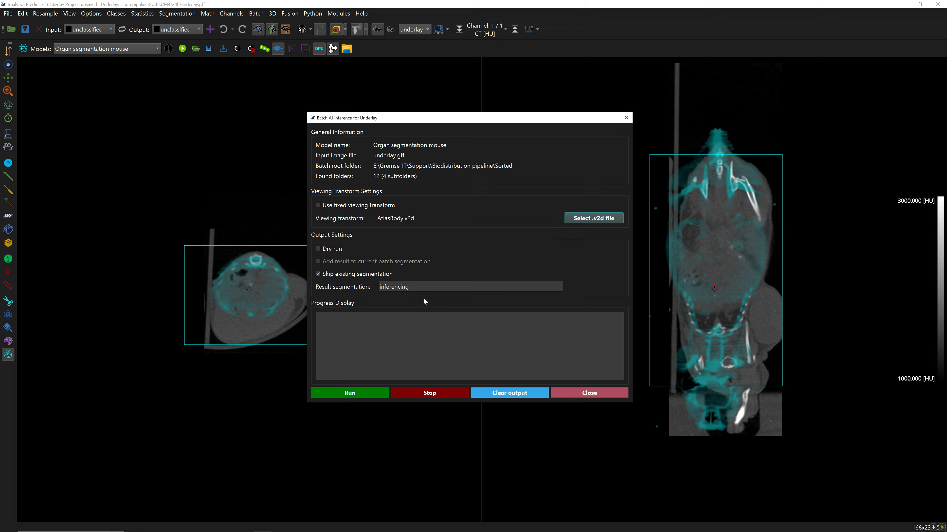
Step: Name the result segmentation Organs and run the batch AI inference on all subjects
double_click(394, 287)
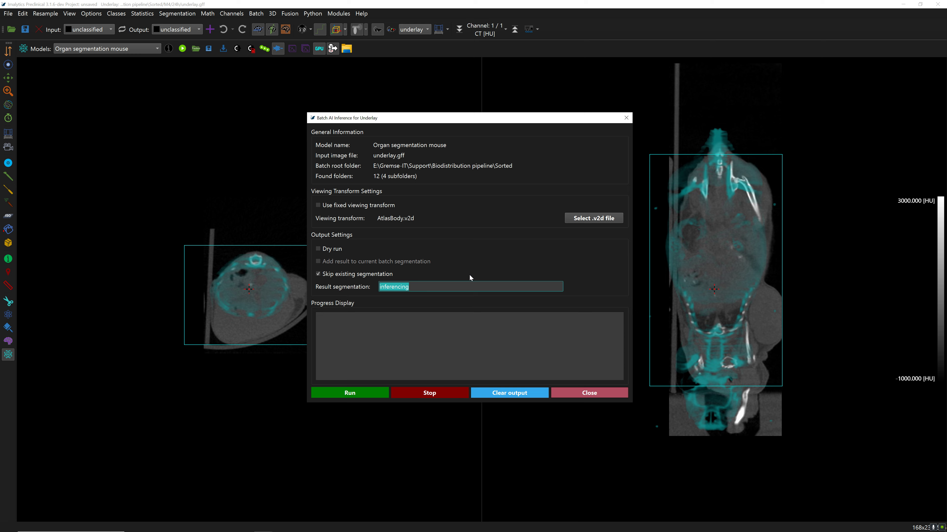
type("Organs")
left_click(366, 395)
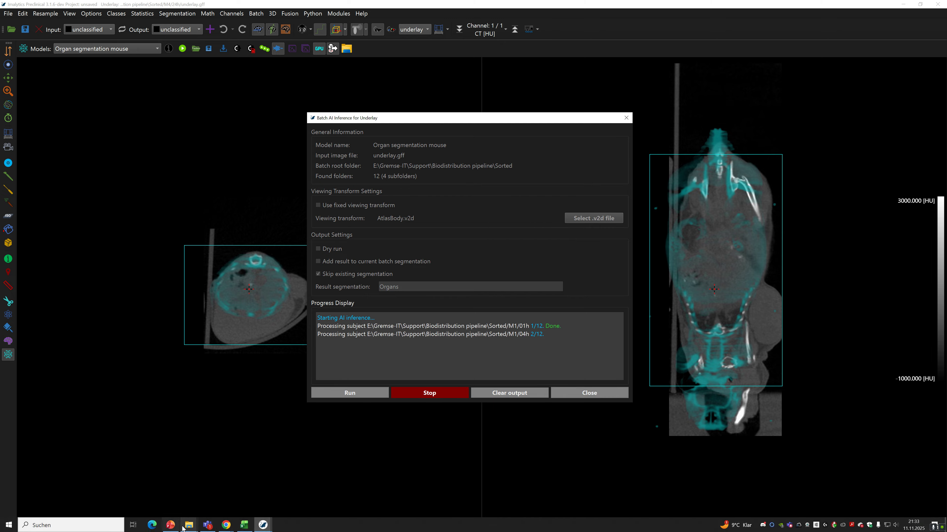
Step: Switch to File Explorer and check the M1 01h folder for the Organs.segff segmentation file
mouse_move(188, 526)
left_click(160, 497)
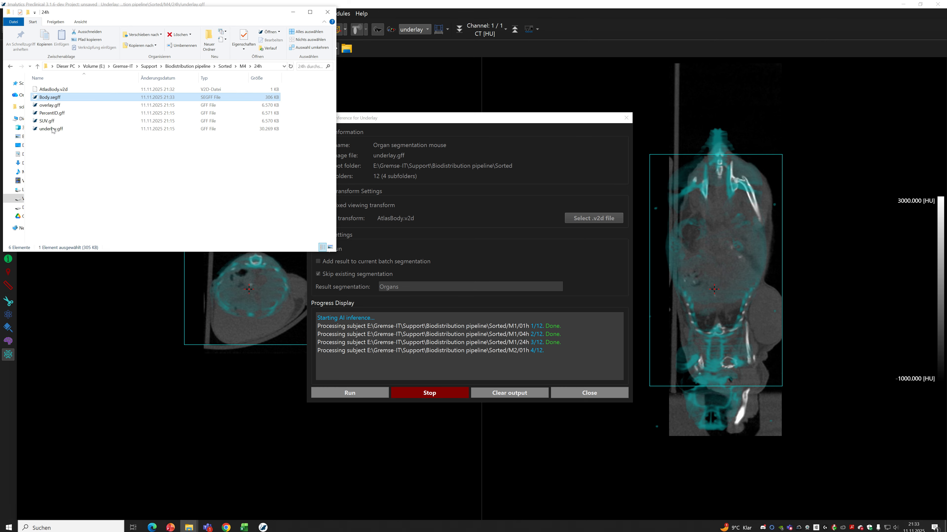
left_click(12, 66)
left_click(12, 67)
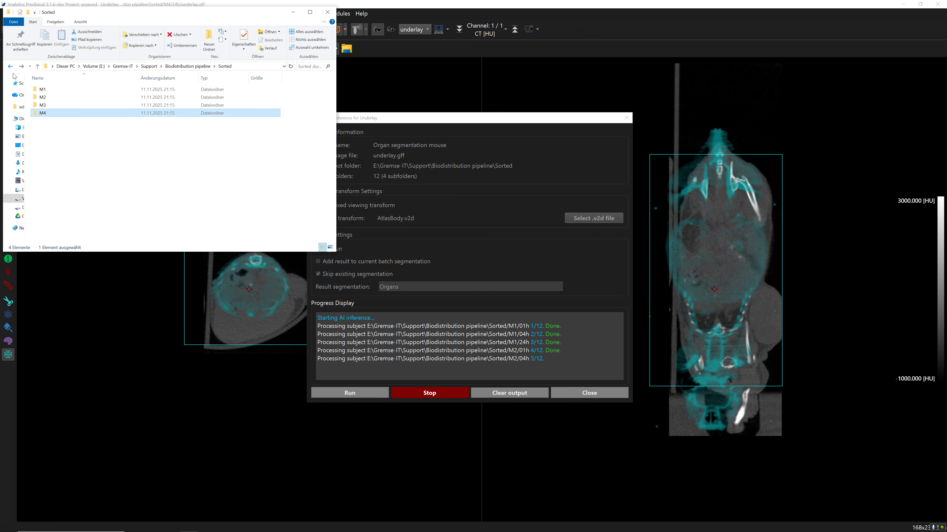
double_click(44, 90)
double_click(44, 89)
left_click(53, 107)
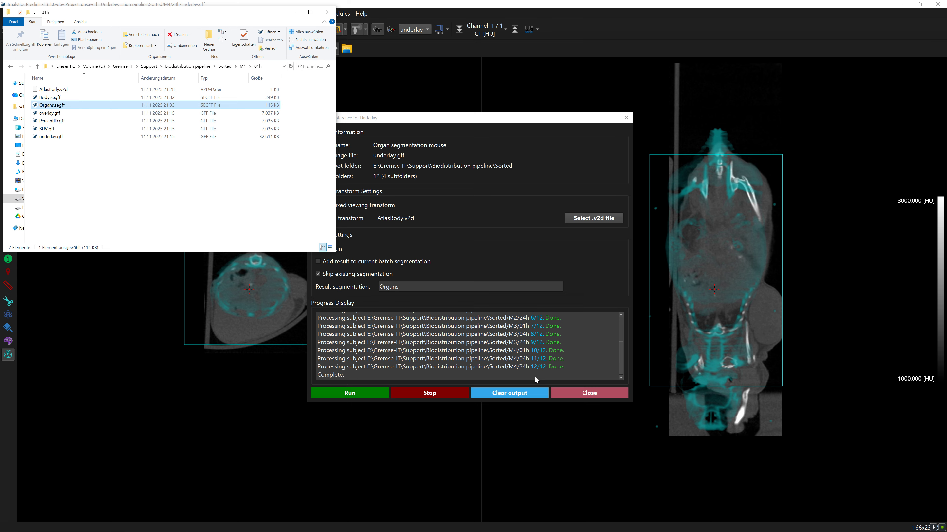
Step: Close the batch AI inference dialog and check the M4 24h folder for the Organs.segff file
left_click(577, 392)
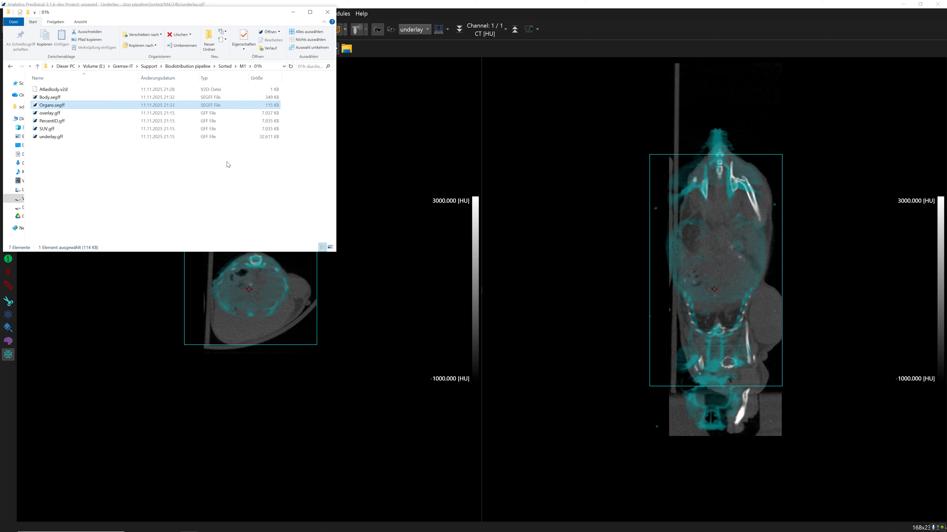
key("alt+Left")
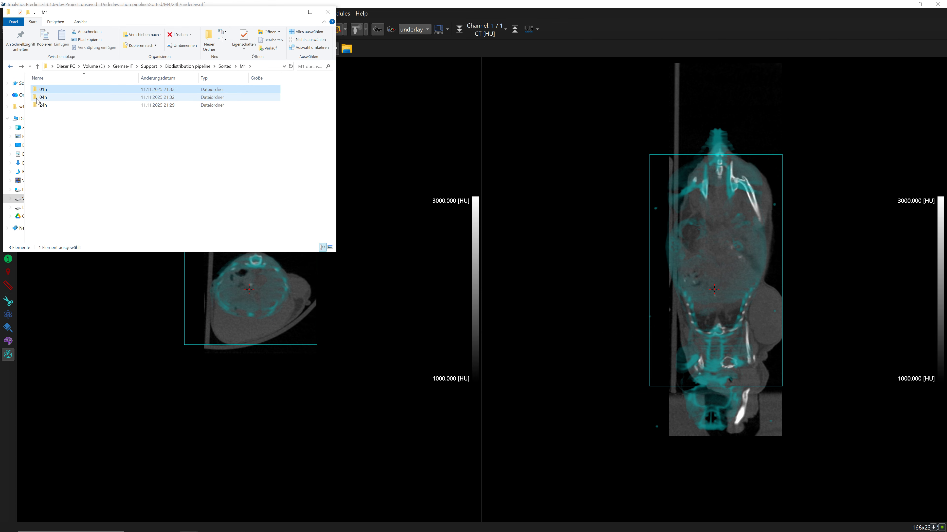
left_click(10, 66)
double_click(43, 105)
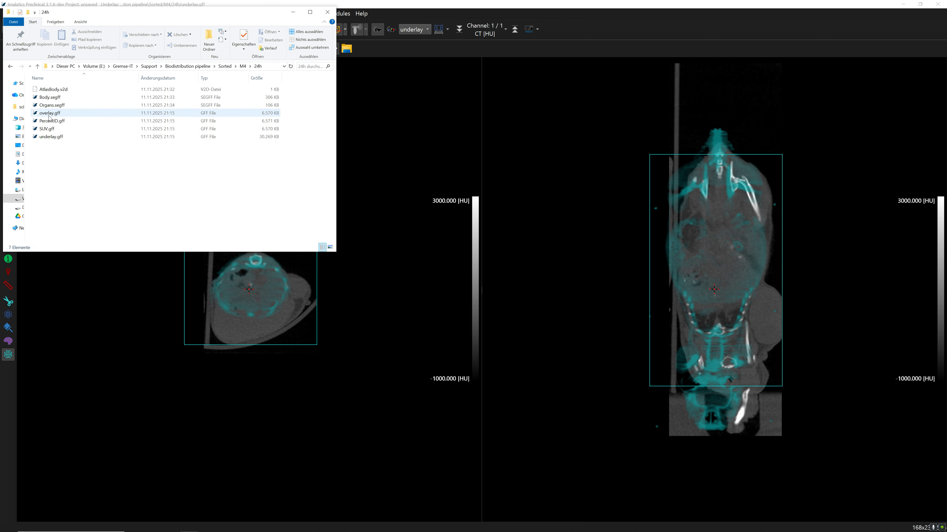
left_click(56, 106)
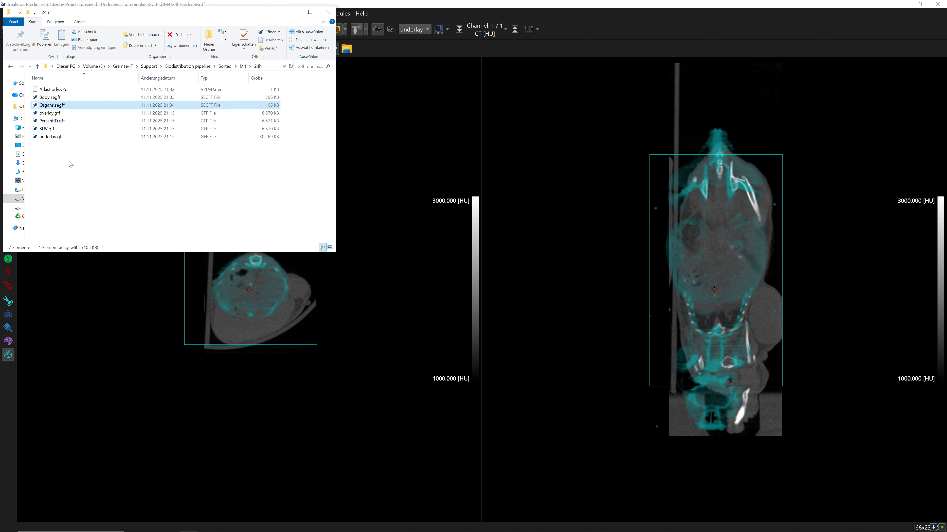
left_click(11, 66)
Step: Switch back to Imalytics Preclinical and exit it, discarding the project settings
left_click(446, 3)
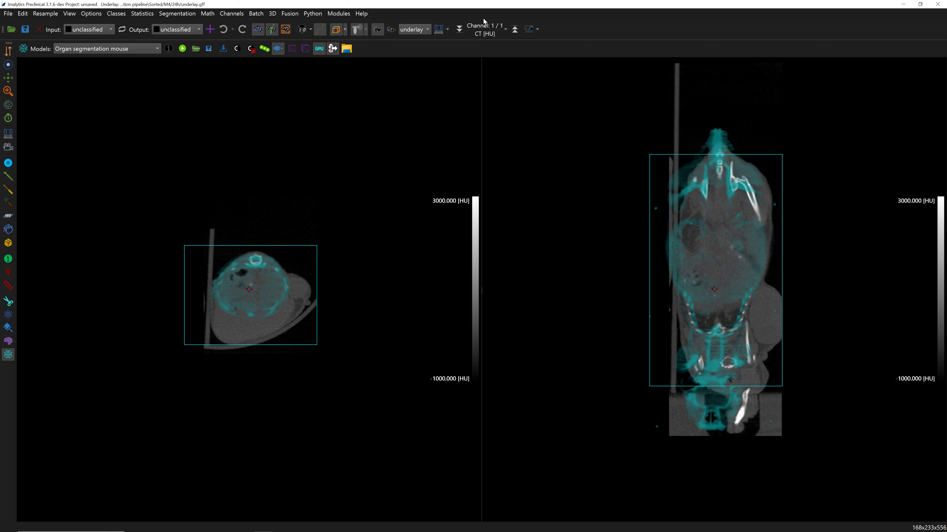
left_click(937, 4)
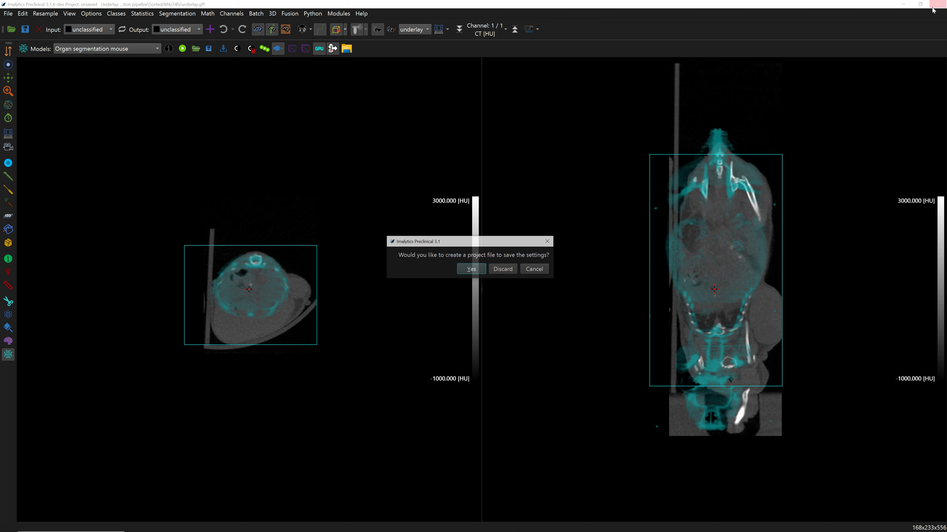
left_click(503, 269)
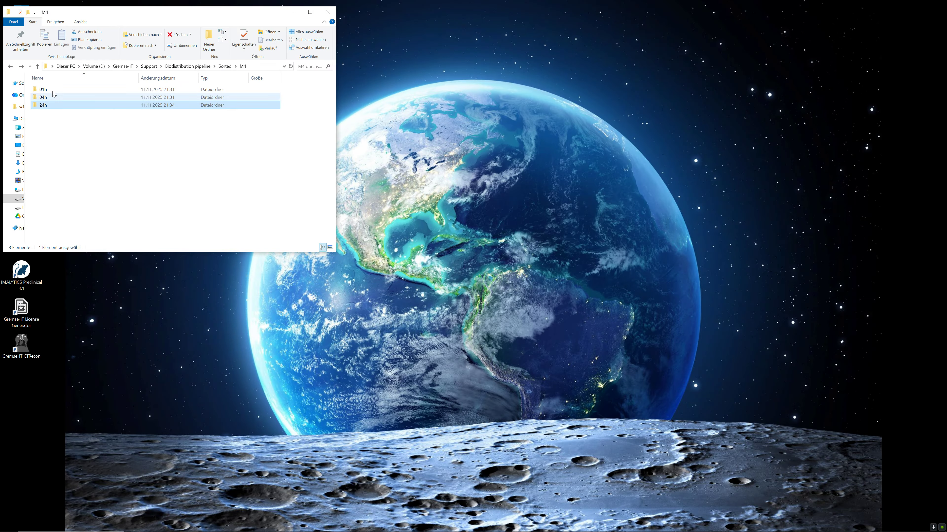
Step: Check the M4 01h folder for both segmentation files and return to the Sorted folder
double_click(44, 90)
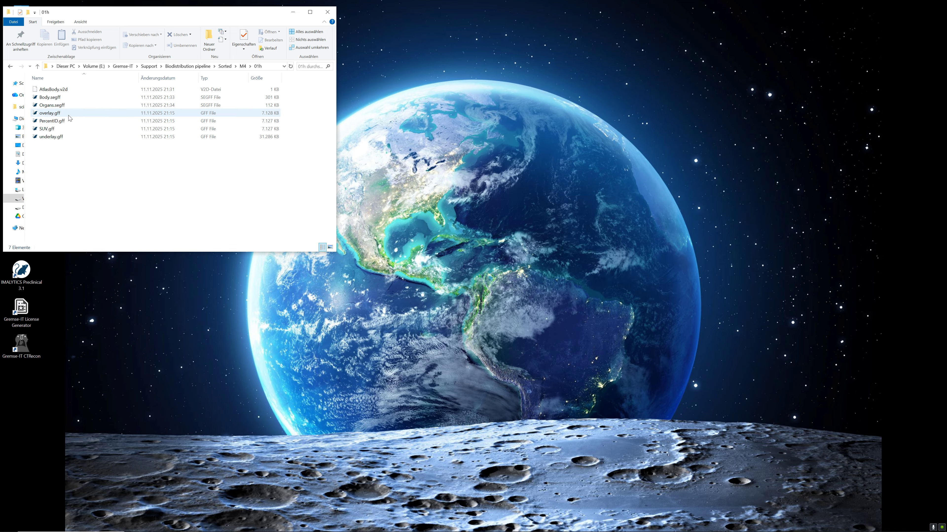
left_click(12, 67)
left_click(12, 67)
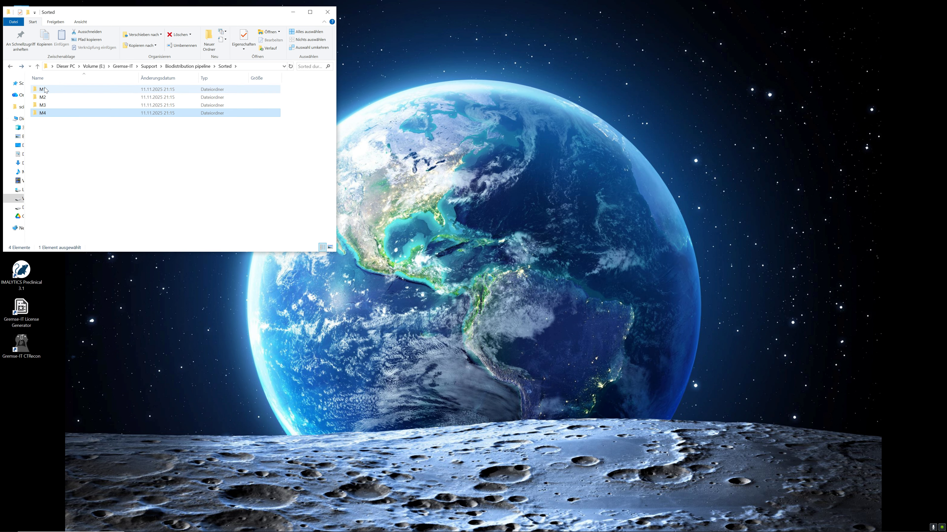
Step: Open underlay.gff from the M1 01h folder in Imalytics Preclinical and load Body.segff onto the scan
double_click(46, 89)
double_click(44, 90)
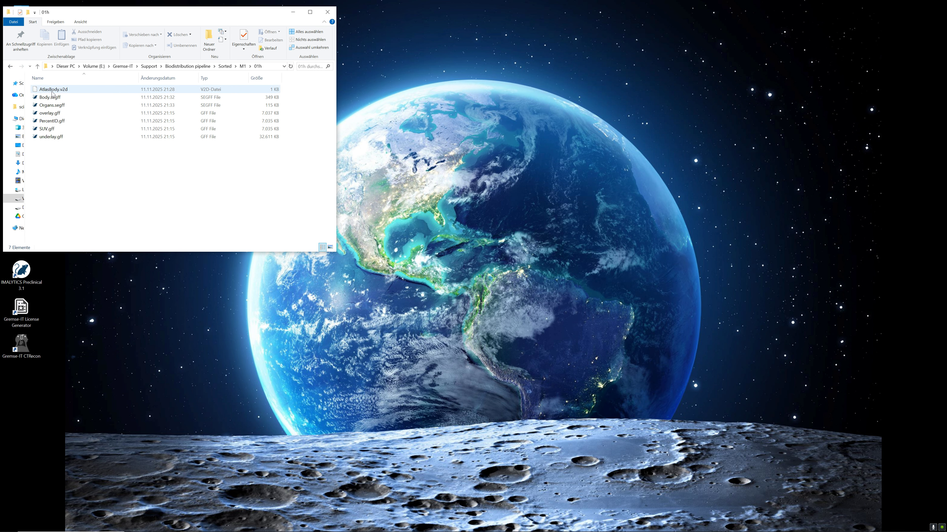
double_click(52, 137)
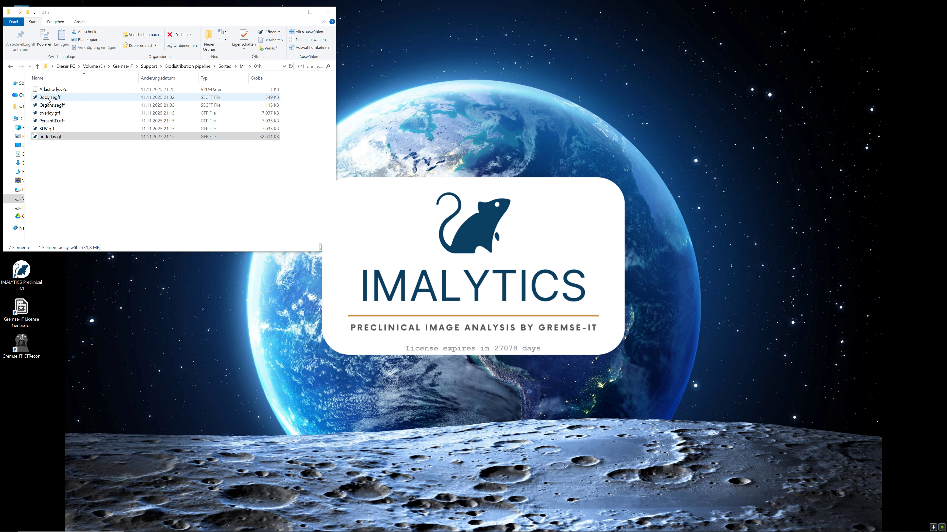
left_click(49, 98)
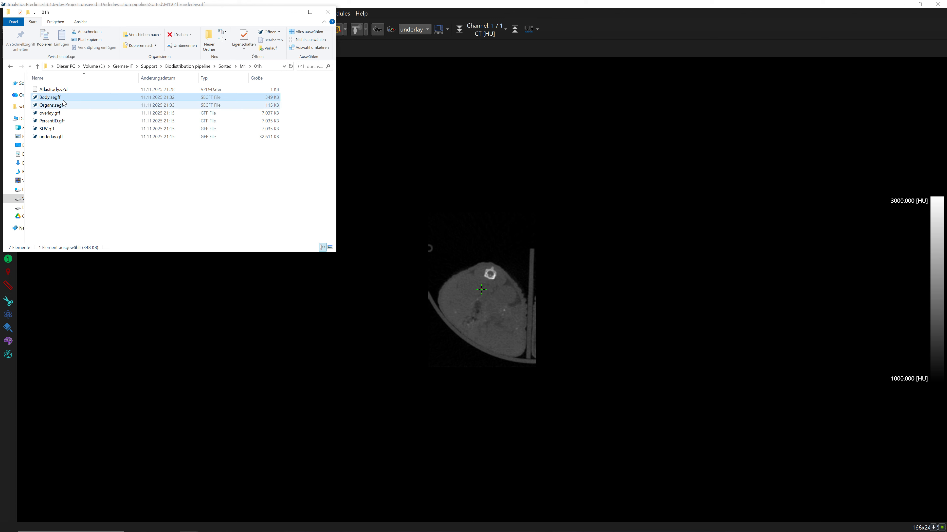
left_click_drag(49, 99, 491, 277)
left_click(683, 248)
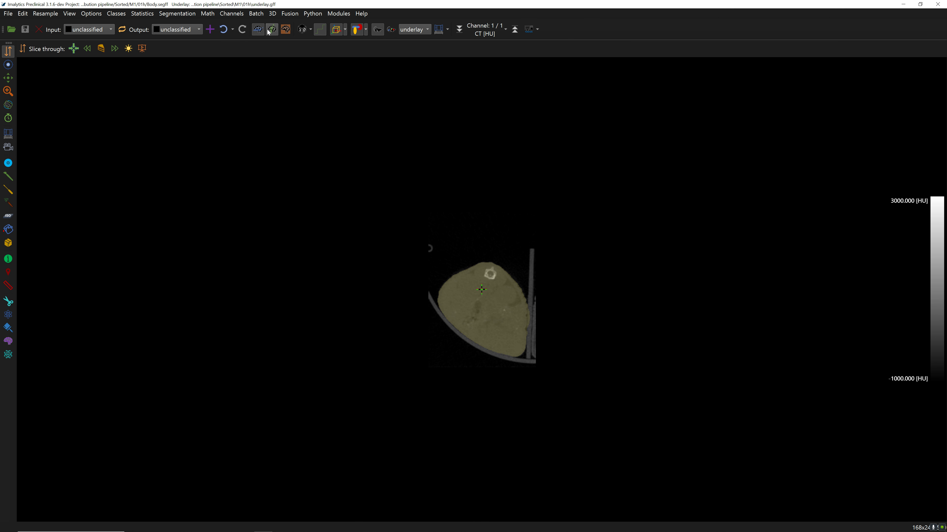
Step: Update the batch settings from the loaded M1 01h scan and activate the nested batch option
left_click(259, 15)
left_click(264, 25)
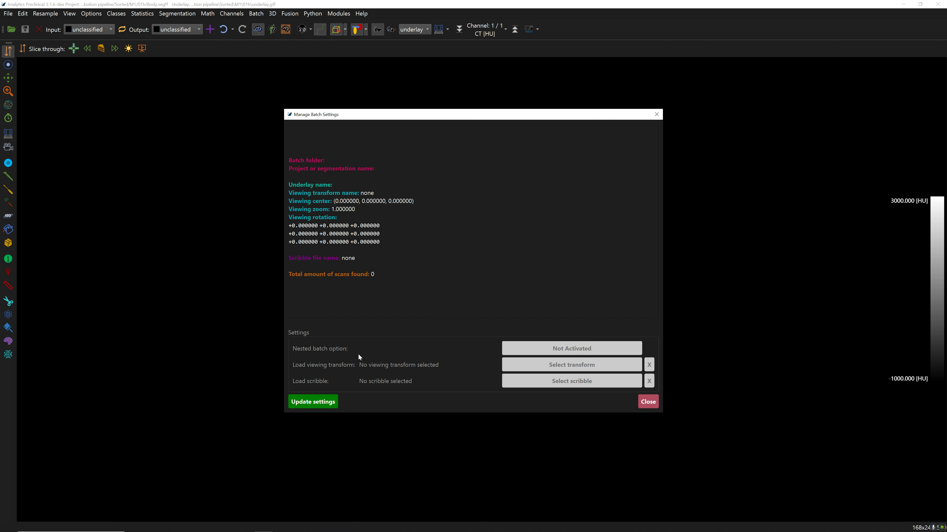
left_click(325, 406)
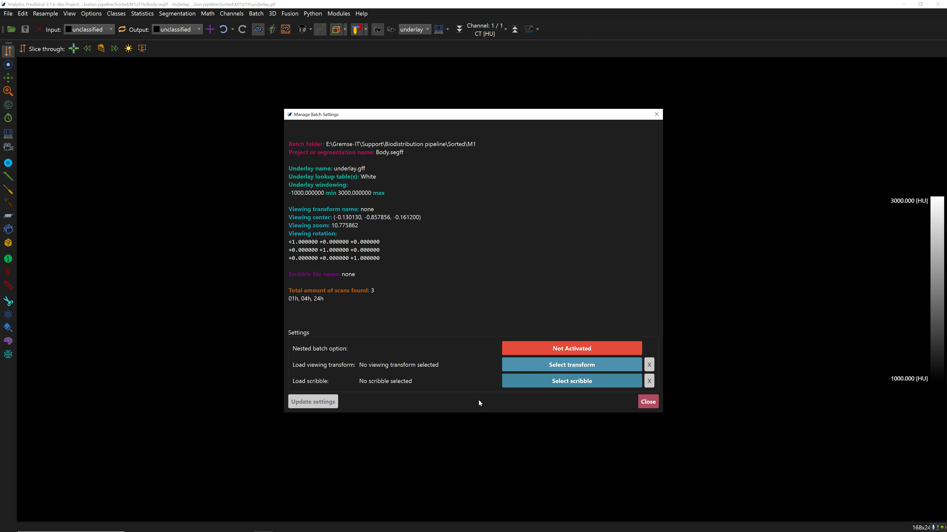
left_click(569, 353)
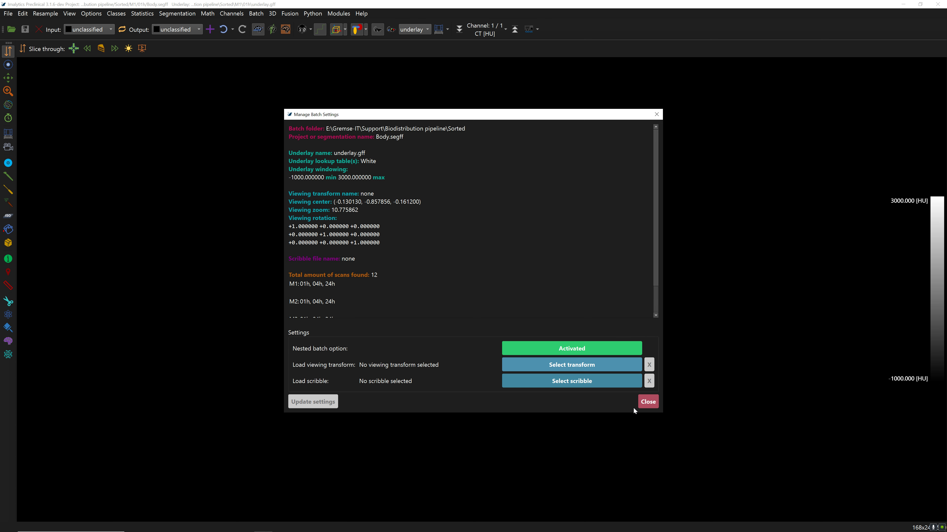
left_click(652, 401)
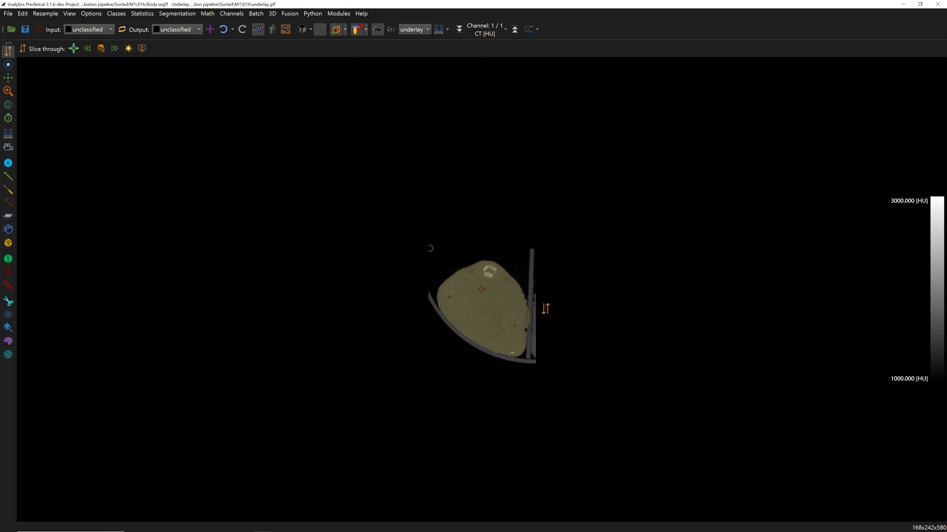
Step: Try to fill the unsegmented chest cavity of the M1 01h scan into the Body class using scribbles on several slices
left_click_drag(545, 309, 491, 178)
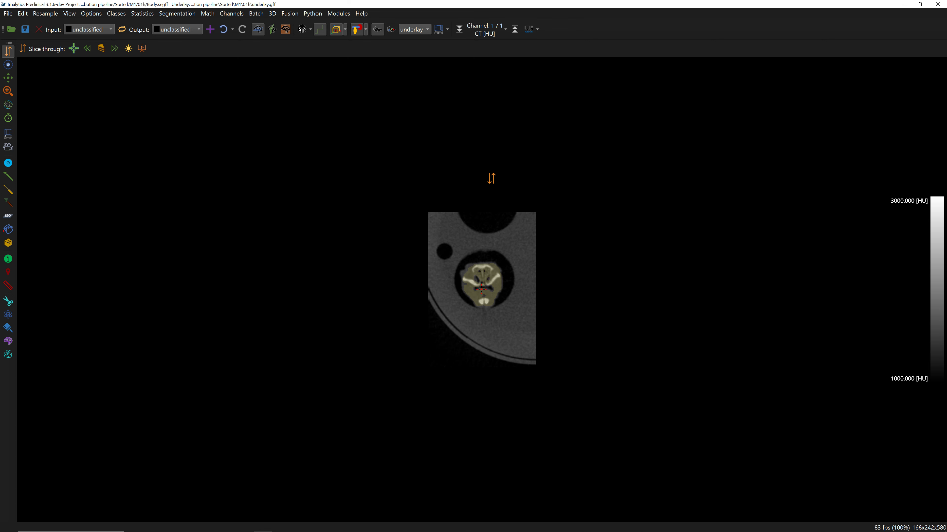
left_click_drag(501, 230, 456, 299)
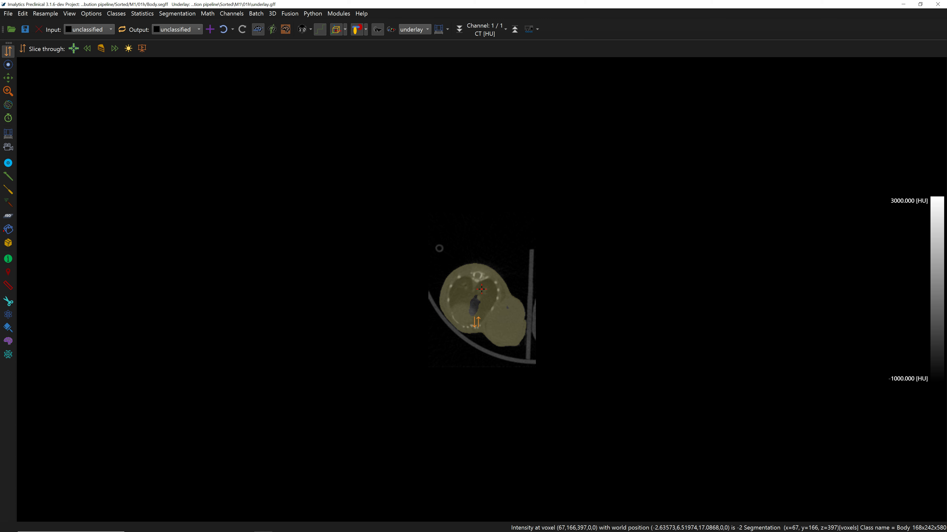
left_click(13, 175)
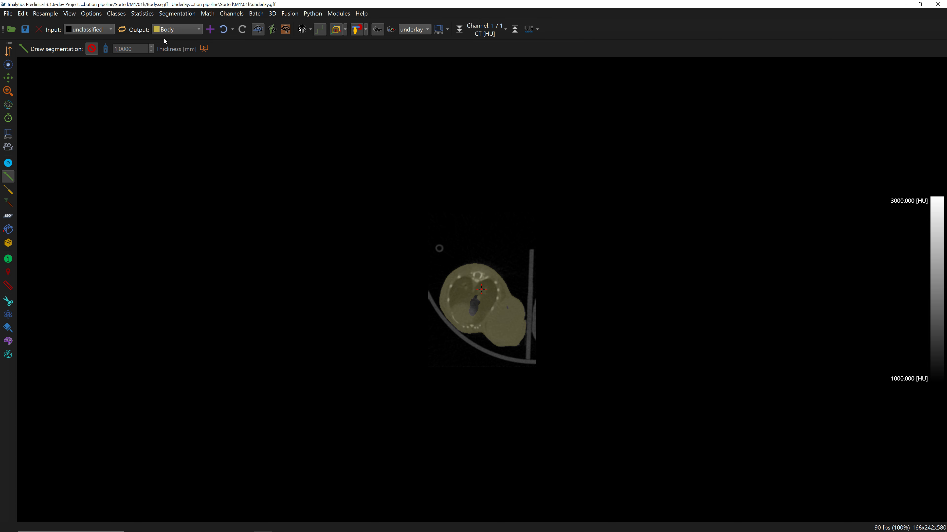
right_click_drag(480, 305, 482, 322)
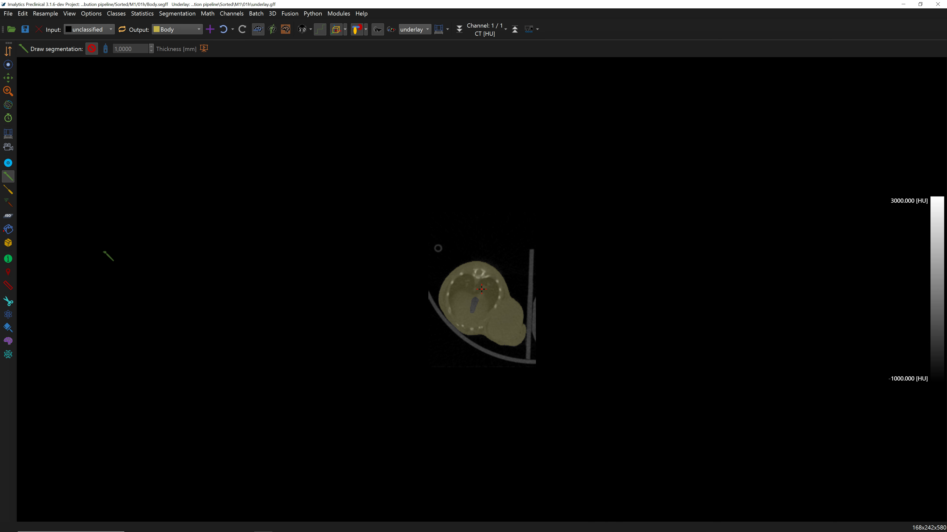
left_click(13, 208)
scroll(491, 319, "down", 1)
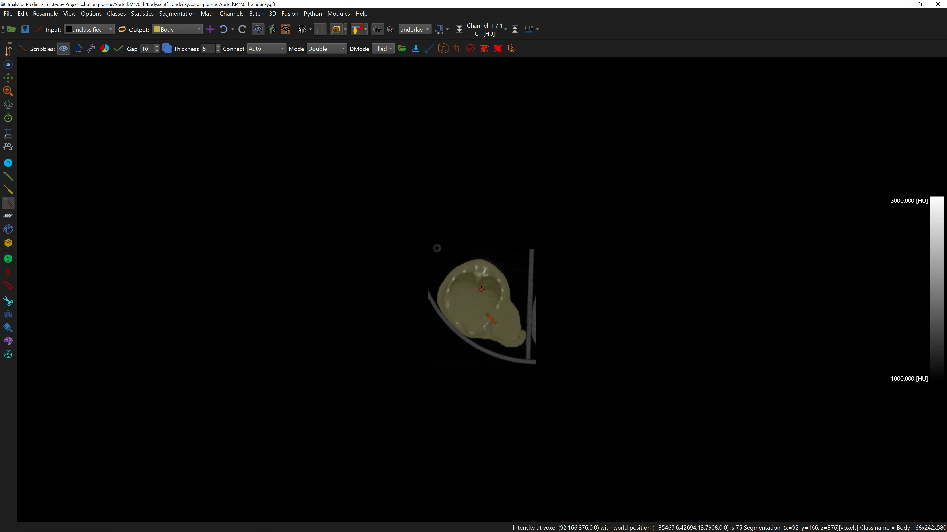
left_click_drag(487, 303, 484, 297)
right_click_drag(483, 306, 481, 296)
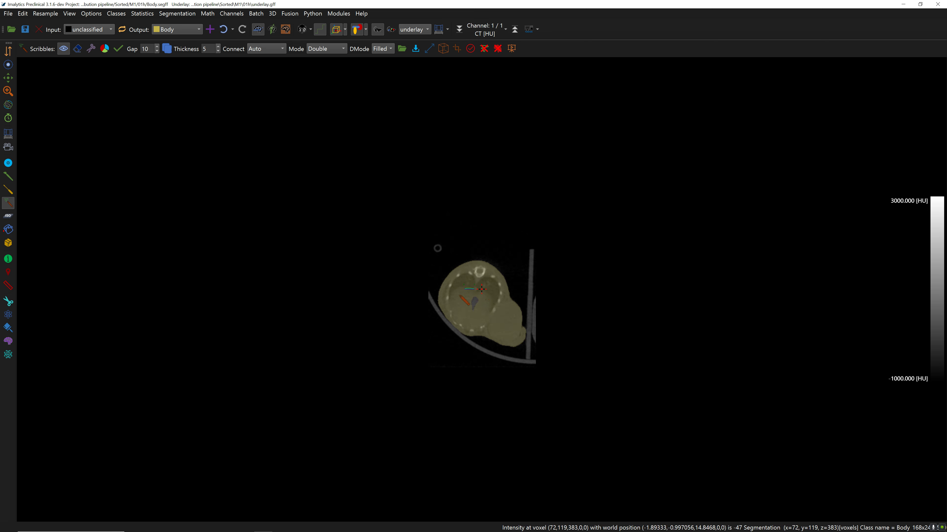
left_click_drag(475, 289, 484, 295)
right_click_drag(486, 296, 484, 287)
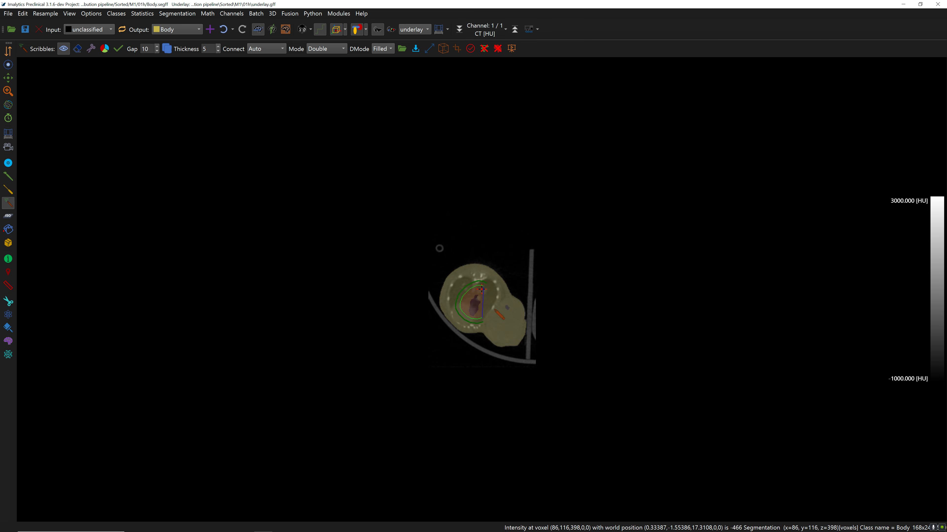
scroll(480, 290, "down", 15)
scroll(480, 289, "down", 20)
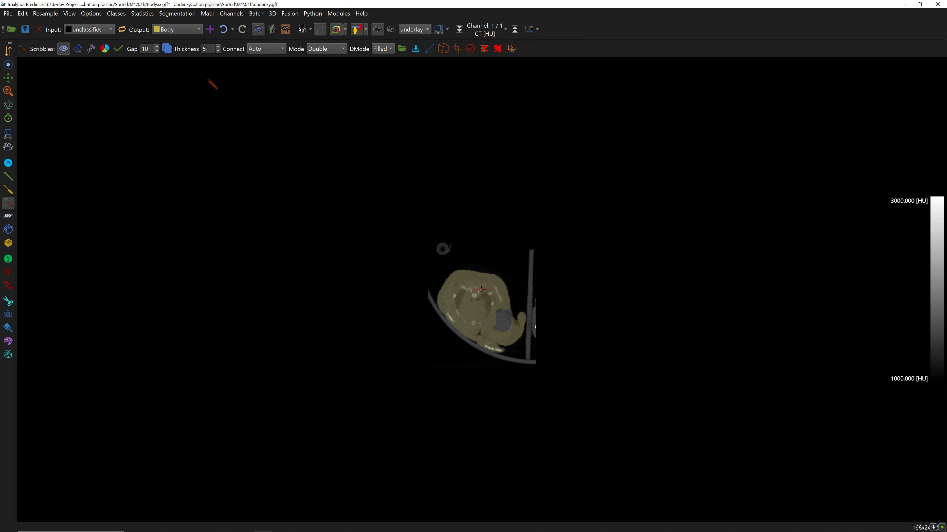
Step: Examine the M1 01h body segmentation slice by slice up to the head and as a rotated 3D rendering
mouse_move(475, 384)
right_mouse_down()
mouse_move(493, 343)
mouse_move(482, 238)
right_mouse_up()
right_click_drag(490, 282, 485, 158)
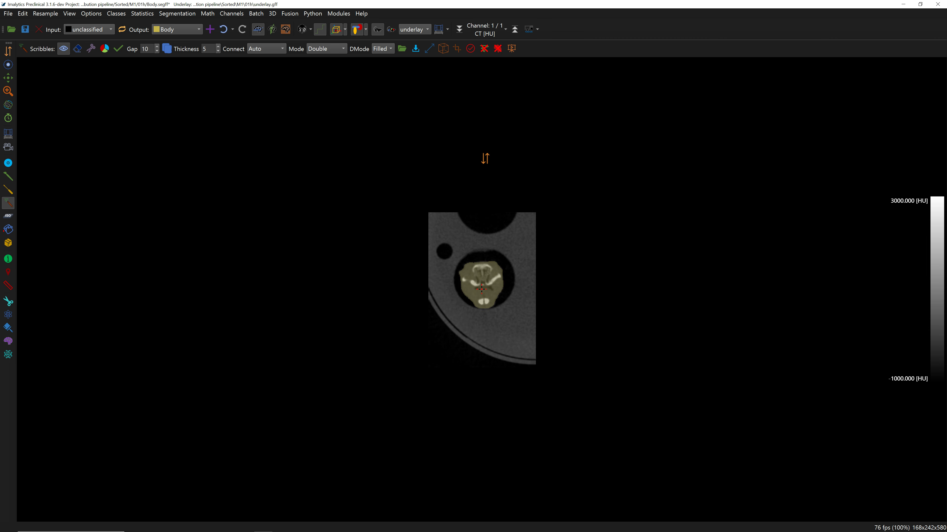
left_click(300, 33)
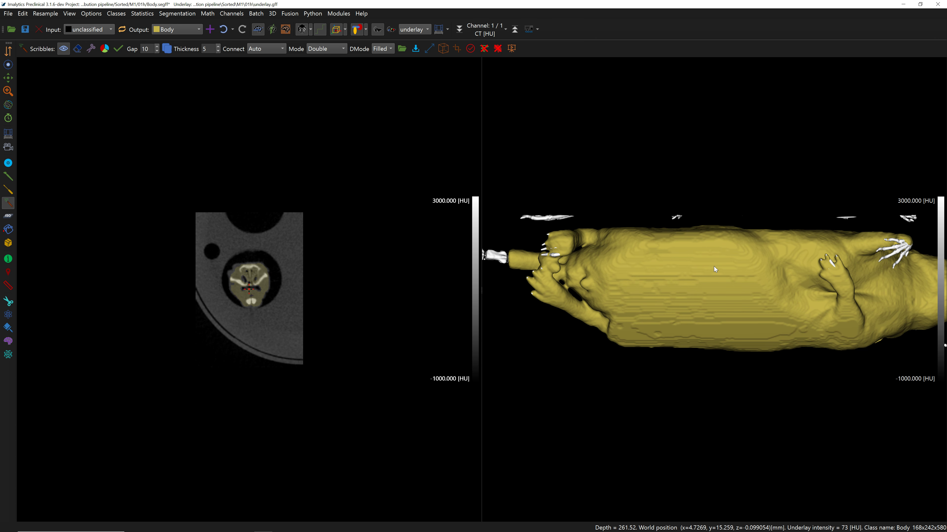
scroll(708, 285, "down", 2)
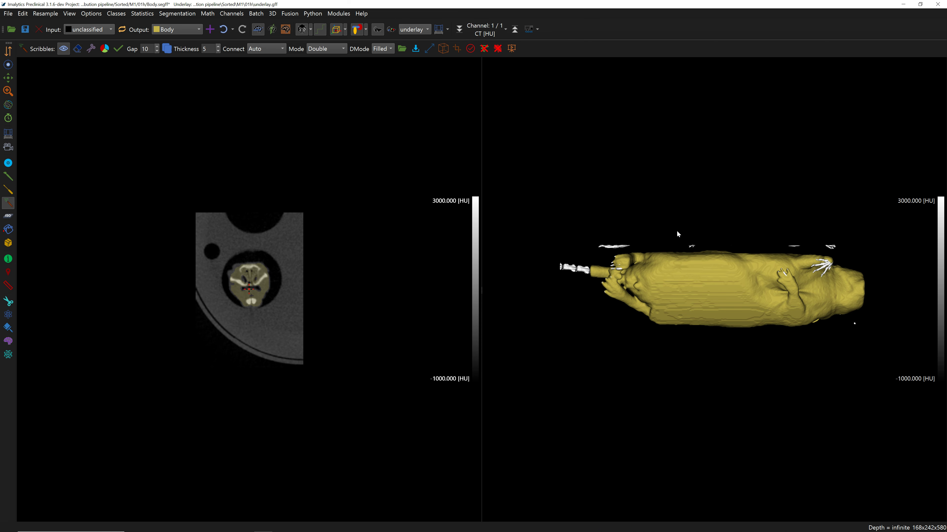
left_click_drag(678, 234, 708, 309)
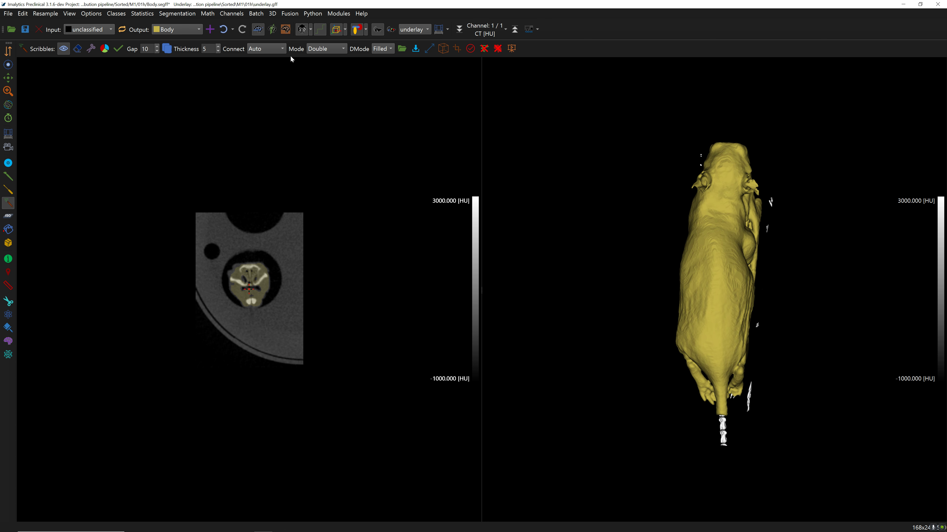
left_click(300, 30)
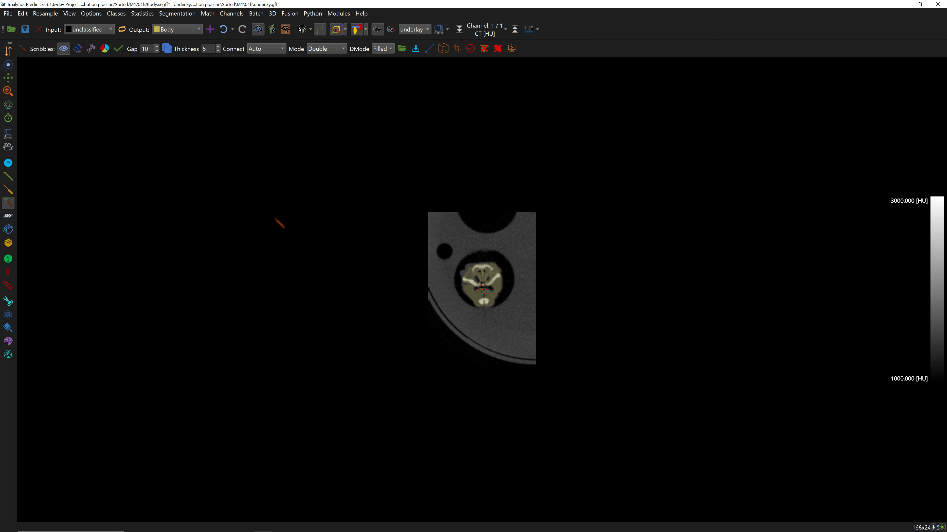
Step: Advance to the next batch scan, discarding the segmentation edits, and examine its body segmentation through the slices
key("ctrl+o")
left_click(462, 269)
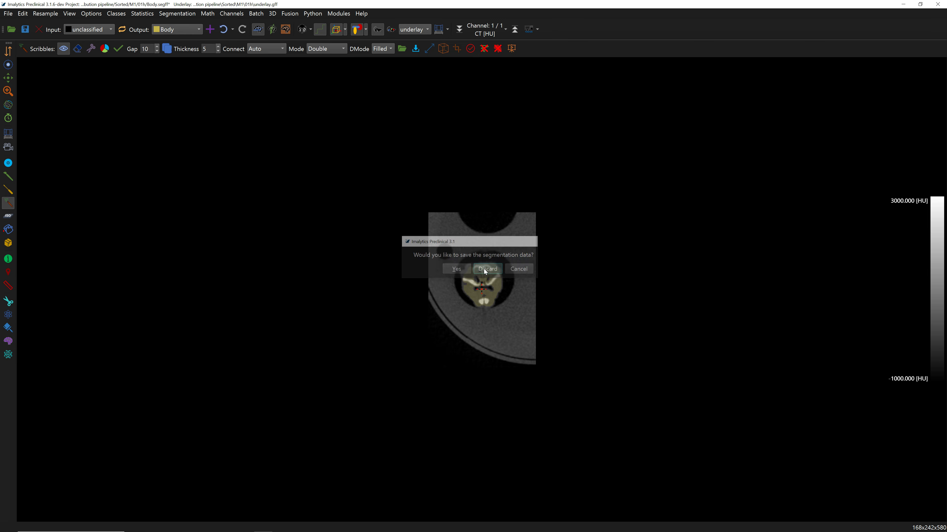
right_click_drag(404, 231, 440, 104)
mouse_move(444, 178)
right_mouse_down()
mouse_move(396, 312)
mouse_move(417, 406)
right_mouse_up()
mouse_move(400, 206)
right_mouse_down()
mouse_move(441, 348)
mouse_move(436, 332)
right_mouse_up()
mouse_move(427, 240)
right_mouse_down()
mouse_move(438, 374)
mouse_move(433, 304)
right_mouse_up()
Step: Examine the body segmentation of the M1 24h scan and of the following M2 scans in the batch
key("Page_Down")
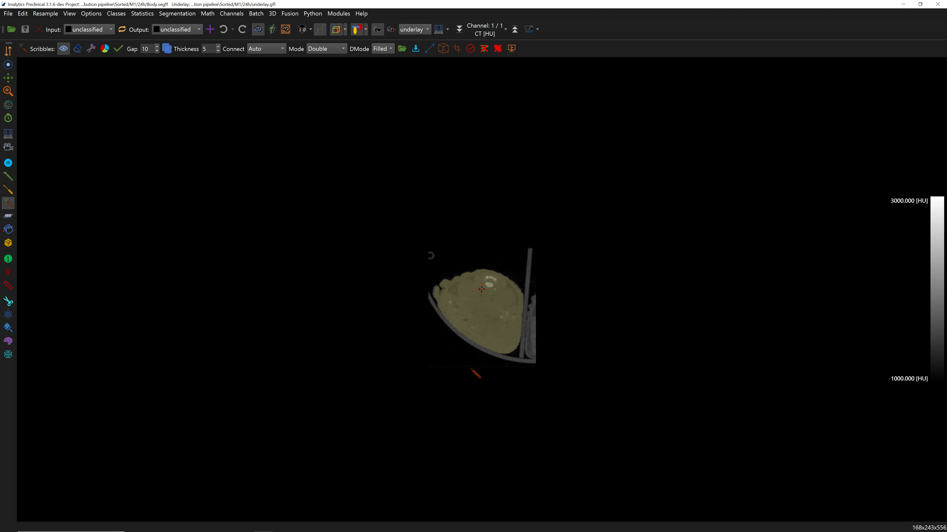
right_click_drag(471, 368, 490, 201)
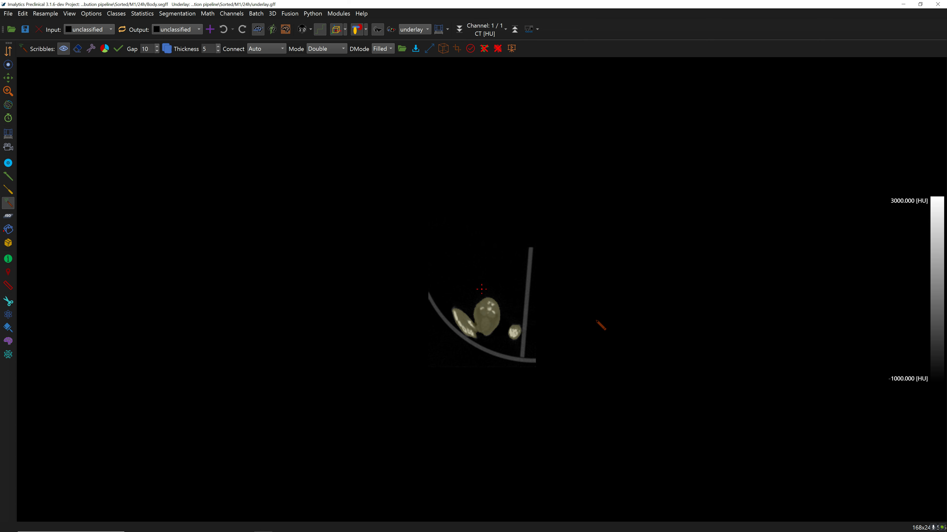
key("Page_Down")
mouse_move(528, 359)
right_mouse_down()
mouse_move(494, 355)
mouse_move(486, 158)
mouse_move(492, 294)
mouse_move(533, 365)
mouse_move(508, 381)
mouse_move(509, 429)
mouse_move(502, 391)
mouse_move(534, 197)
mouse_move(515, 421)
mouse_move(524, 353)
right_mouse_up()
key("Page_Down")
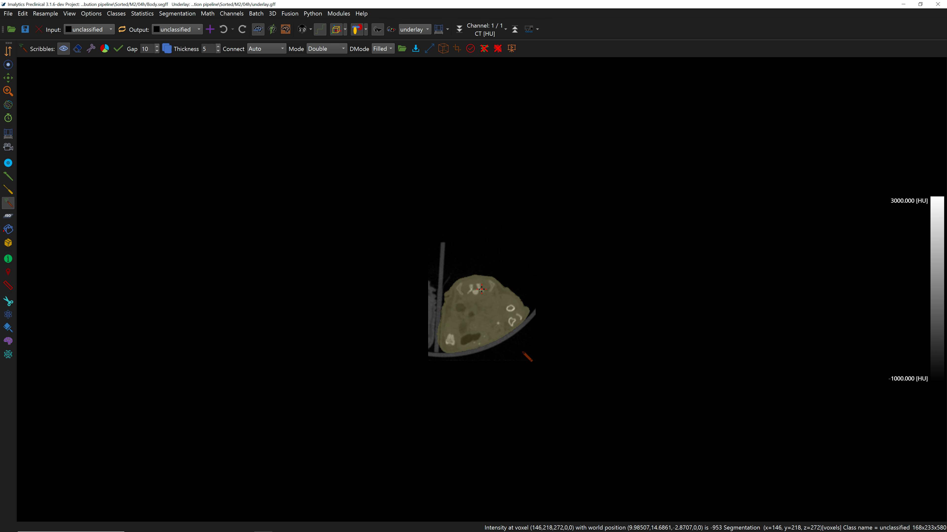
key("Page_Down")
mouse_move(520, 427)
right_mouse_down()
mouse_move(527, 241)
mouse_move(485, 359)
mouse_move(486, 213)
mouse_move(466, 343)
mouse_move(485, 406)
mouse_move(490, 323)
right_mouse_up()
Step: Advance to the M3 01h and 04h scans and examine their body segmentations through the slices
key("Page_Down")
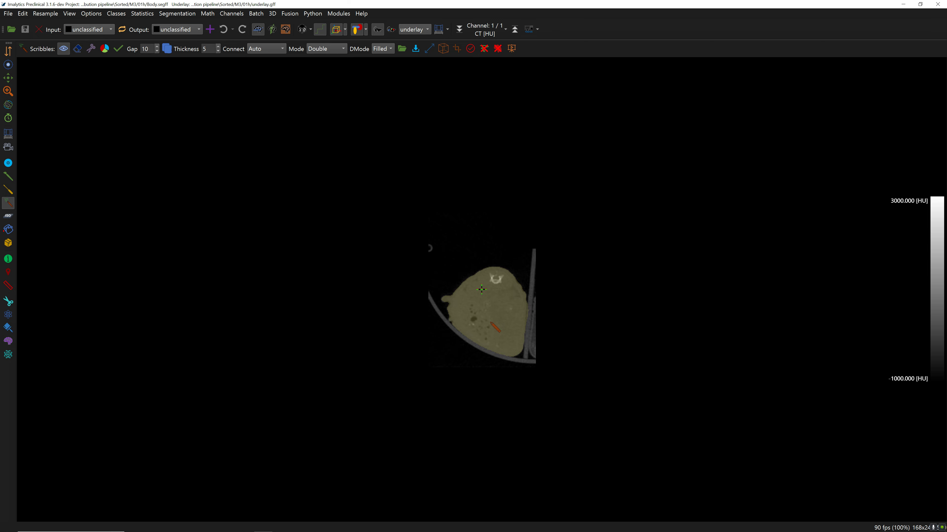
mouse_move(467, 373)
right_mouse_down()
mouse_move(442, 249)
mouse_move(469, 198)
mouse_move(488, 207)
mouse_move(503, 373)
mouse_move(484, 354)
mouse_move(466, 379)
right_mouse_up()
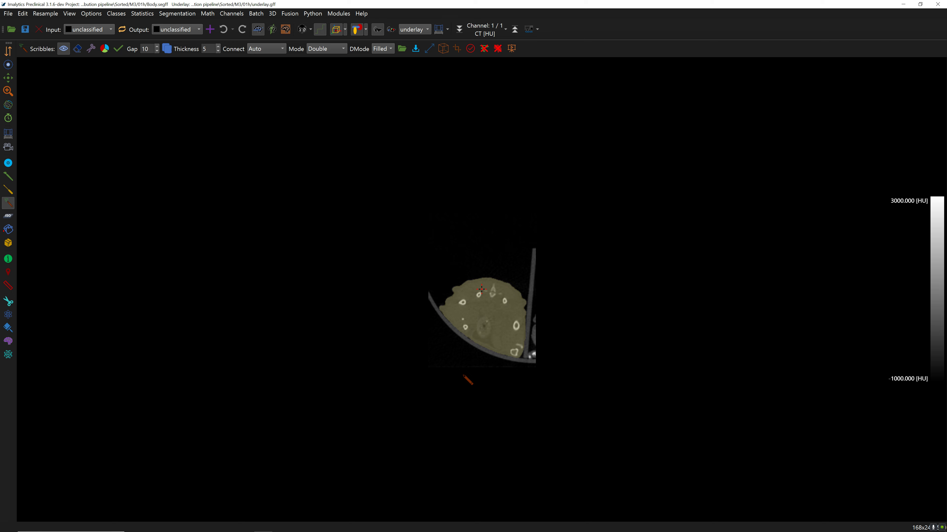
key("Page_Down")
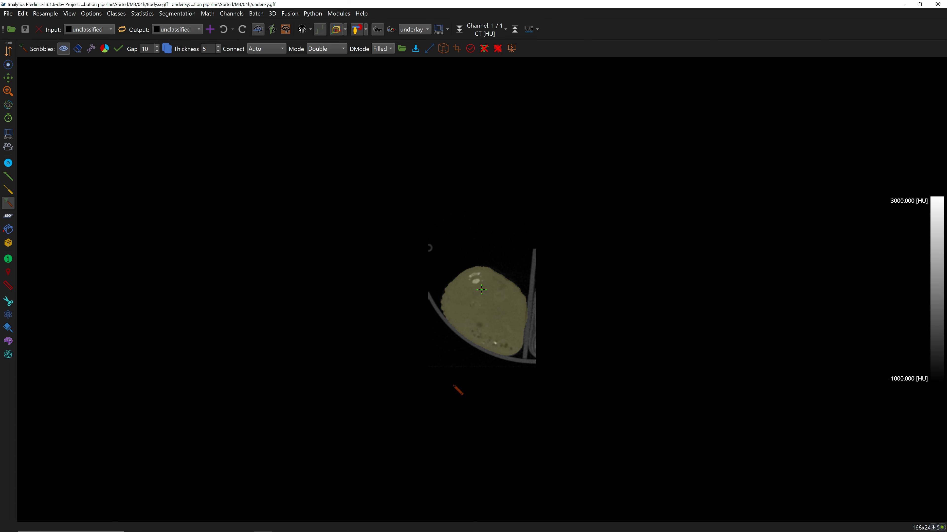
mouse_move(454, 384)
right_mouse_down()
mouse_move(472, 340)
mouse_move(483, 206)
mouse_move(500, 440)
mouse_move(483, 387)
right_mouse_up()
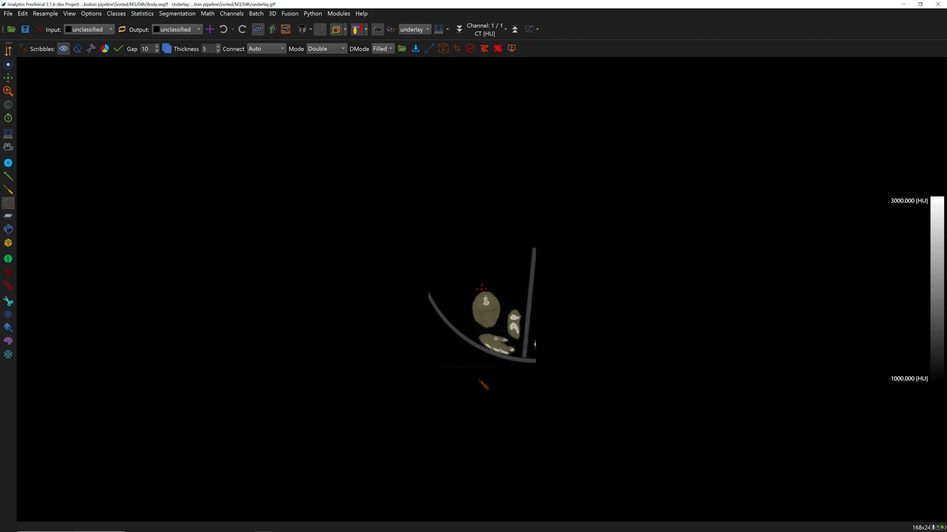
Step: Examine the body segmentation through the slices of the M4 01h, 04h and 24h scans
mouse_move(480, 336)
right_mouse_down()
mouse_move(506, 228)
mouse_move(482, 270)
mouse_move(495, 409)
right_mouse_up()
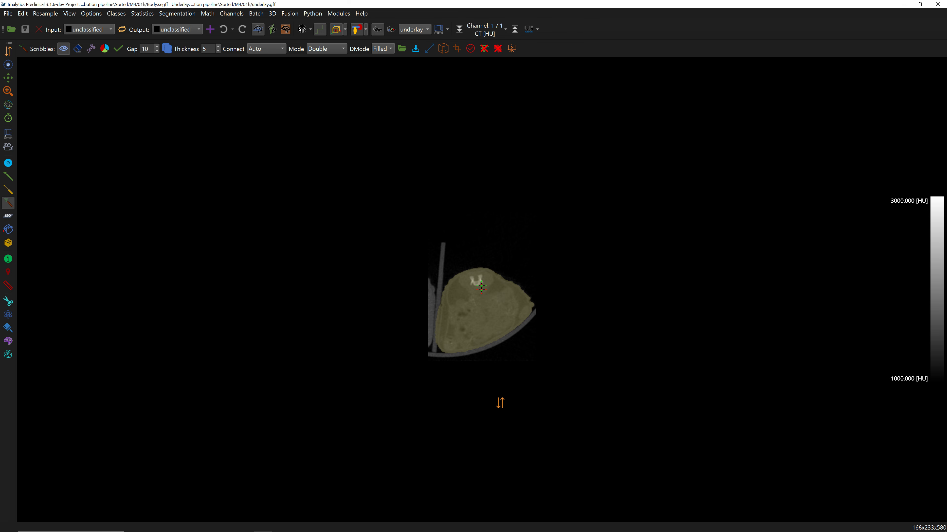
mouse_move(499, 303)
right_mouse_down()
mouse_move(504, 227)
mouse_move(503, 321)
right_mouse_up()
right_click_drag(503, 299, 500, 405)
mouse_move(484, 273)
right_mouse_down()
mouse_move(483, 378)
mouse_move(480, 283)
right_mouse_up()
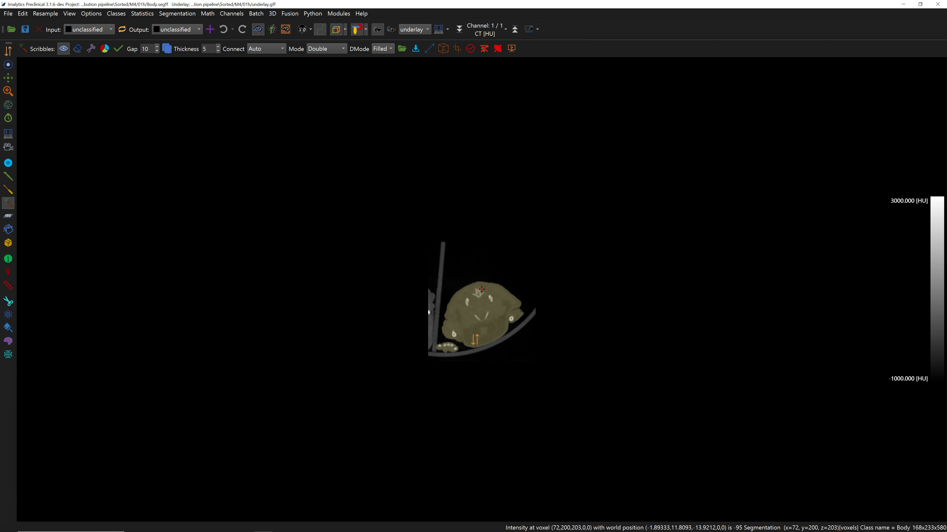
right_click_drag(477, 328, 471, 168)
key("Page_Down")
mouse_move(489, 403)
right_mouse_down()
mouse_move(485, 373)
mouse_move(492, 402)
right_mouse_up()
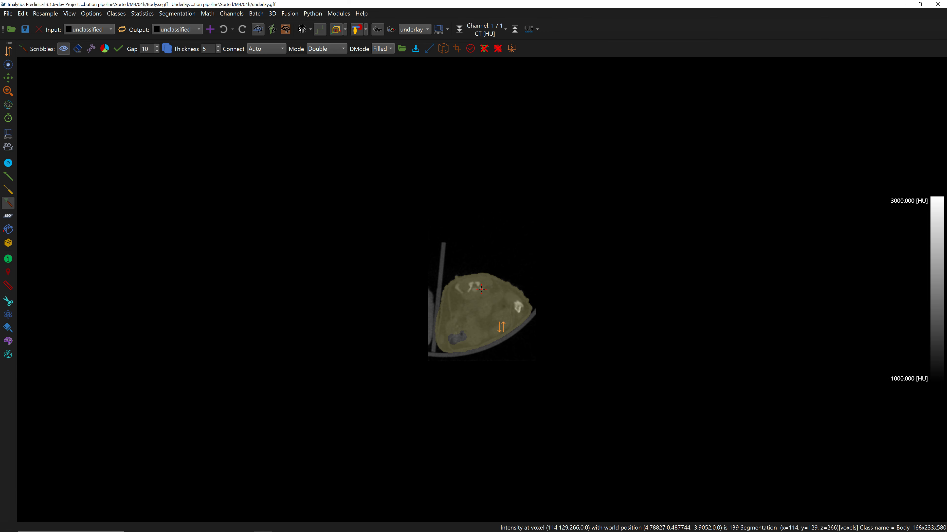
key("Page_Down")
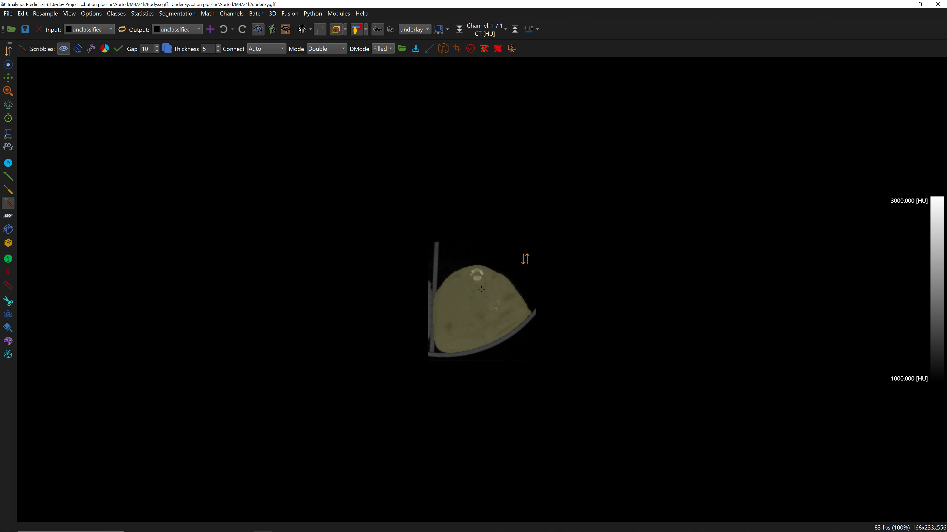
right_click_drag(524, 259, 524, 233)
right_click_drag(522, 287, 519, 367)
Step: Close Imalytics Preclinical and reopen it with underlay.gff from the M1 01h folder, selecting Organs.segff for loading
left_click(941, 3)
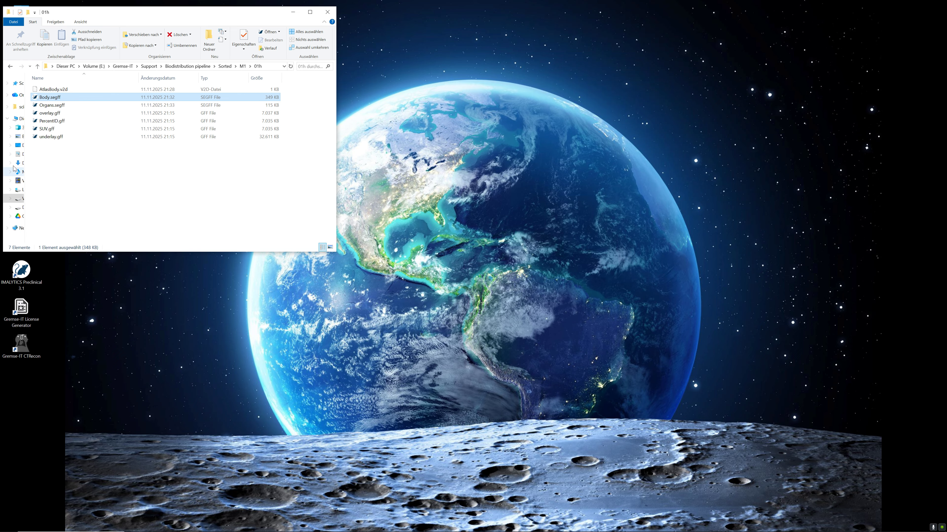
double_click(37, 138)
left_click(56, 106)
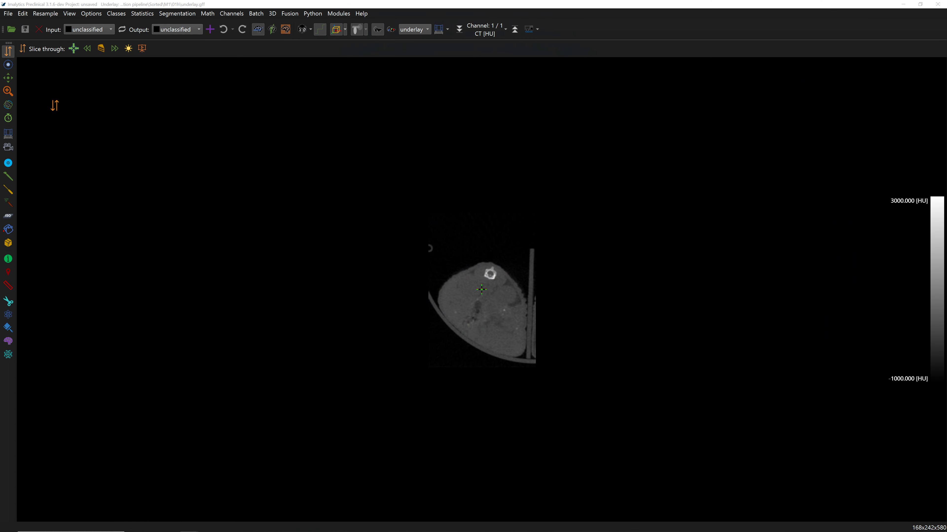
mouse_move(188, 530)
left_click(220, 488)
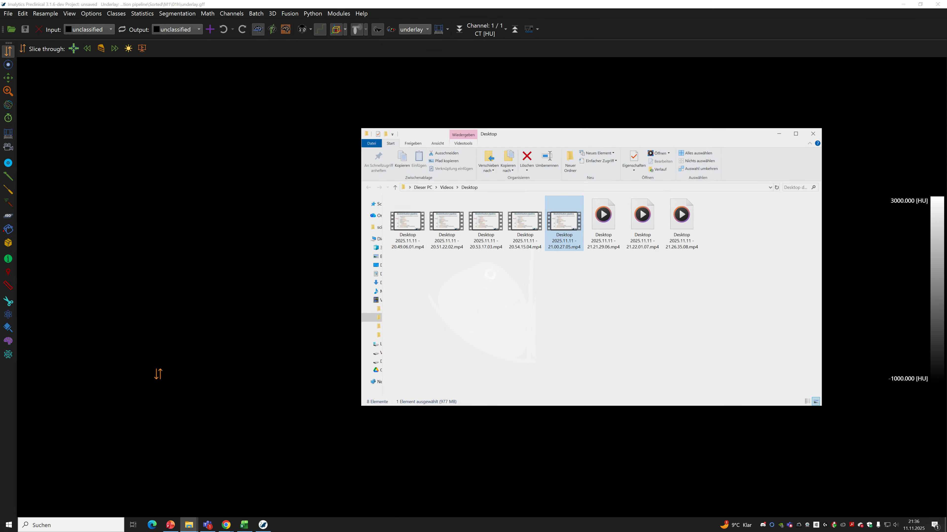
left_click(790, 127)
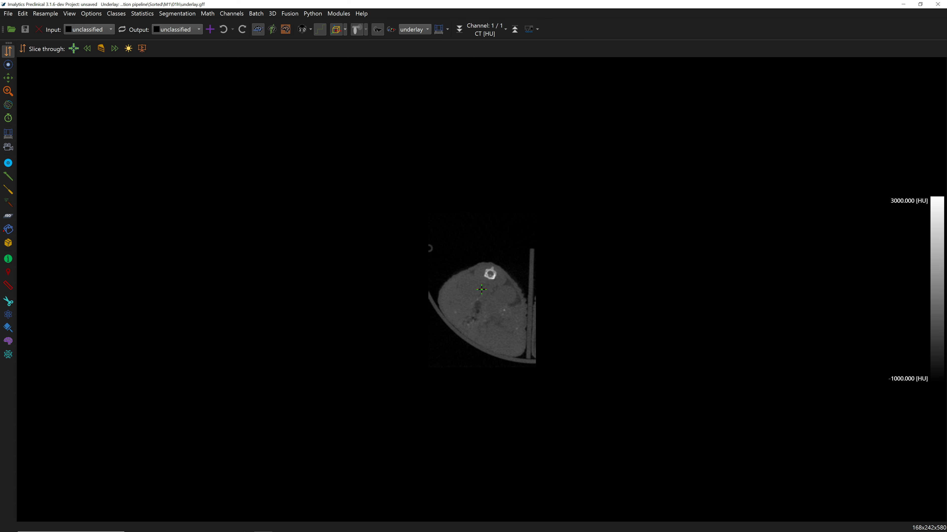
Step: Load Organs.segff from the M1 01h folder onto the scan and move to a slice showing organs
mouse_move(188, 530)
left_click(149, 484)
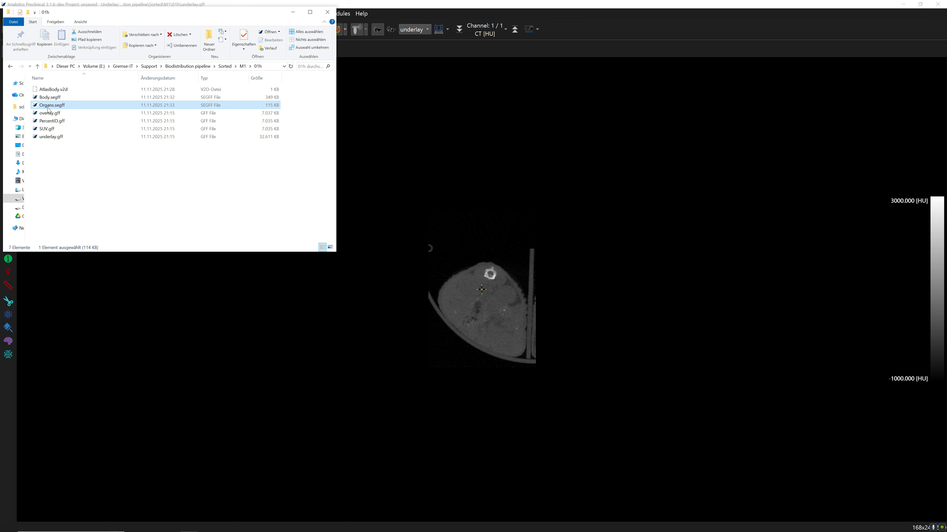
left_click(519, 379)
left_click_drag(479, 324, 388, 148)
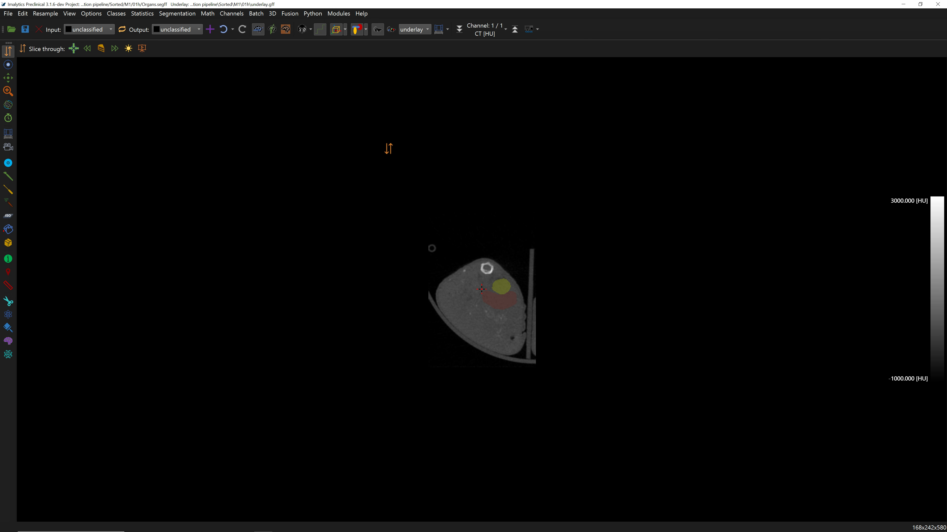
Step: Update the batch settings from the loaded organ segmentation and activate the nested batch option
left_click(256, 14)
left_click(273, 23)
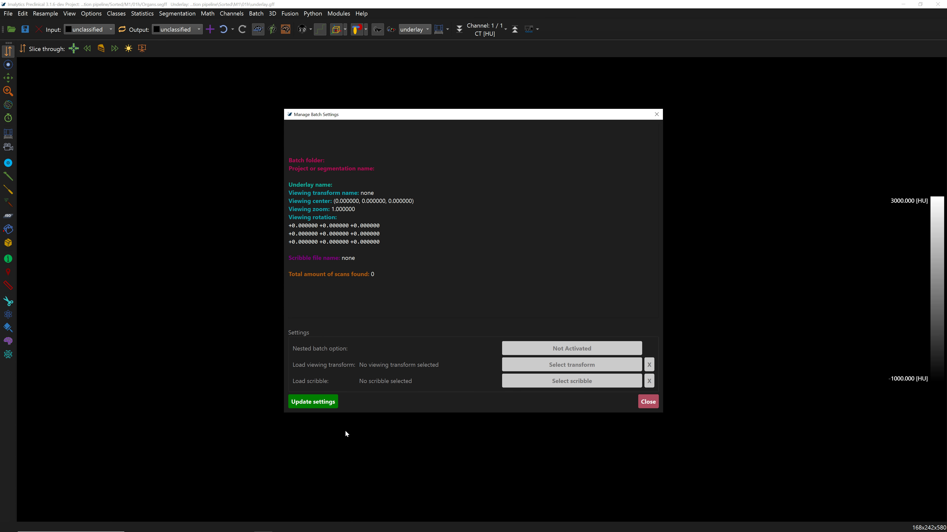
left_click(332, 402)
left_click(544, 355)
left_click(648, 402)
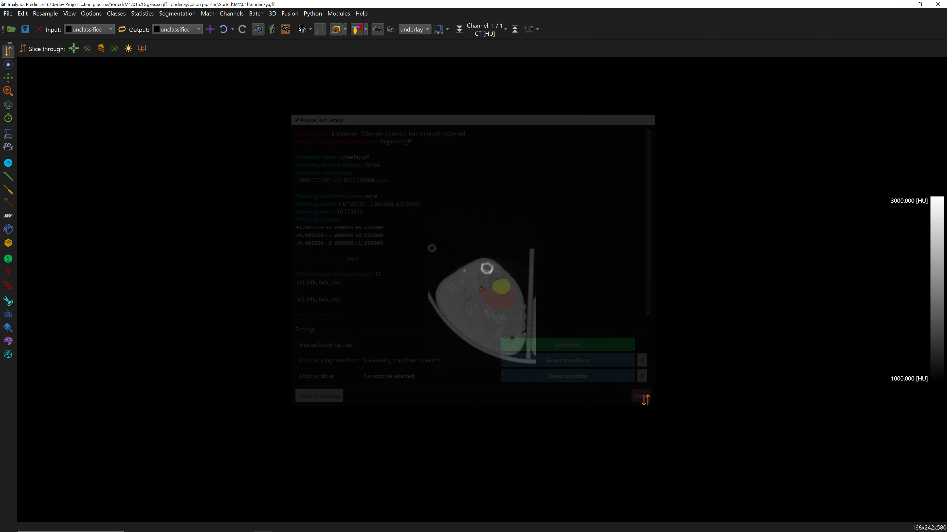
Step: Display the transverse and coronal views side by side, then open the batch settings for a check and close them
left_click(268, 31)
left_click(231, 14)
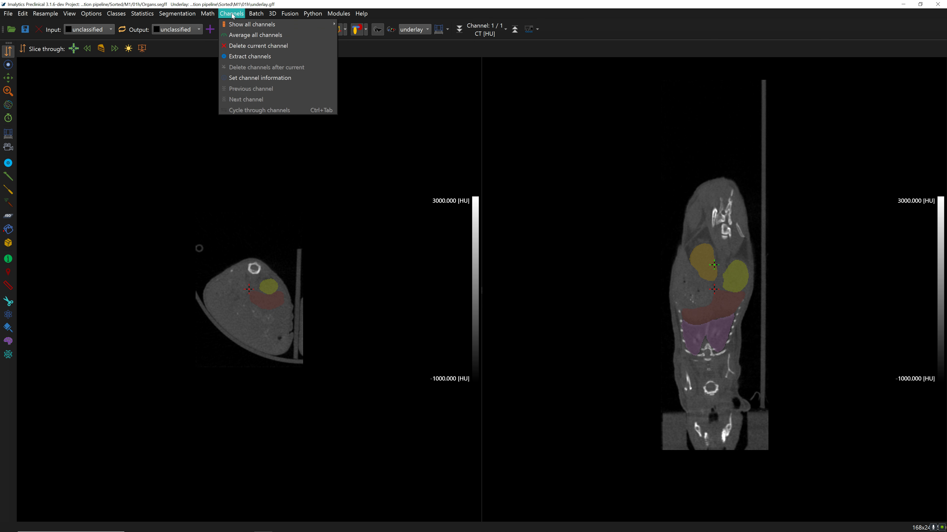
left_click(269, 24)
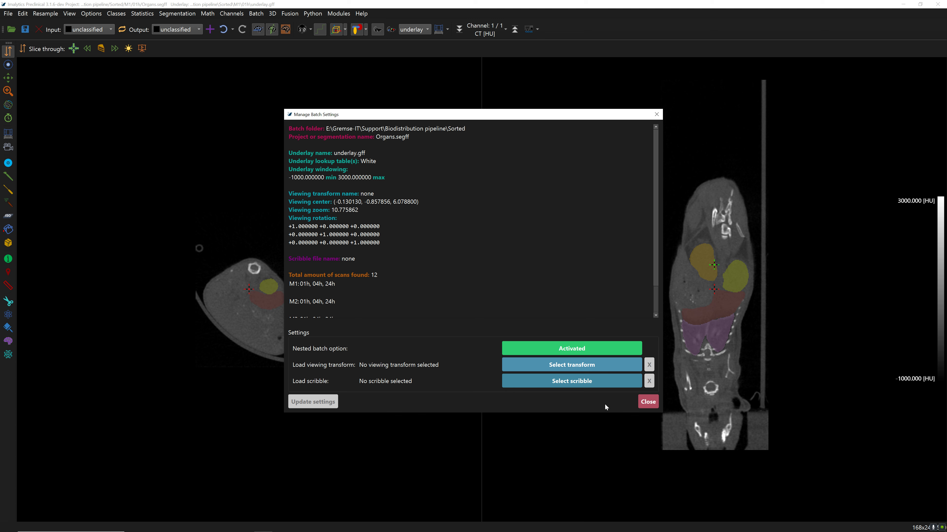
left_click(648, 402)
Step: Examine the liver, lung, heart and kidney segmentations through the coronal slices of the M1 01h scan
left_click_drag(673, 335, 667, 285)
left_click_drag(702, 218, 719, 205)
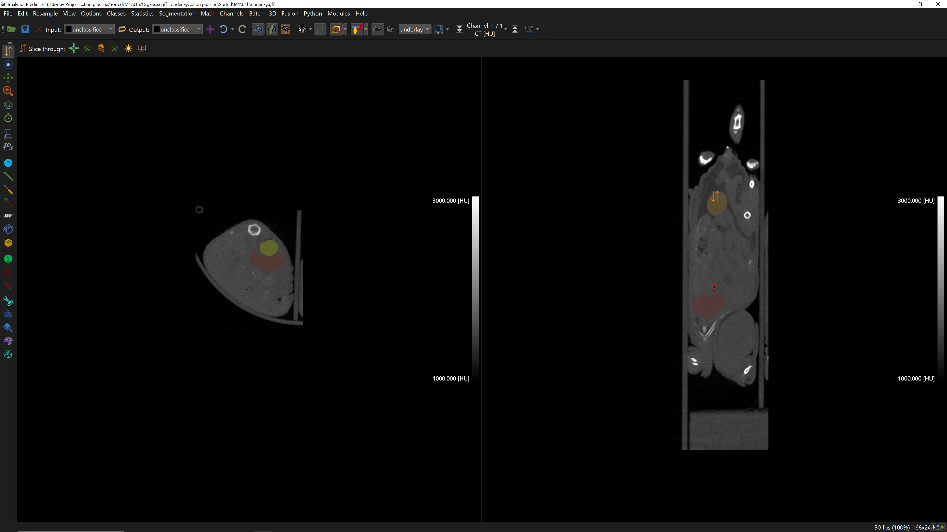
right_click_drag(732, 206, 721, 127)
left_click_drag(722, 161, 721, 343)
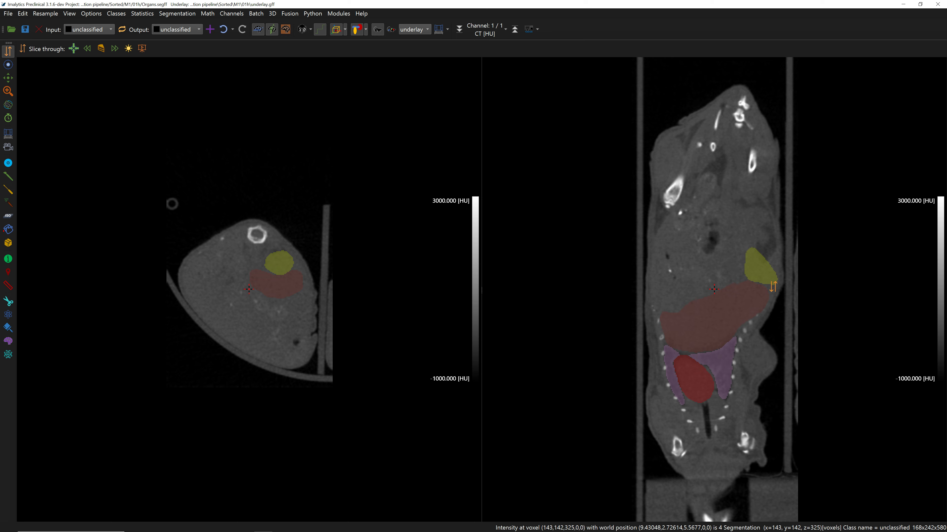
left_click_drag(775, 279, 702, 316)
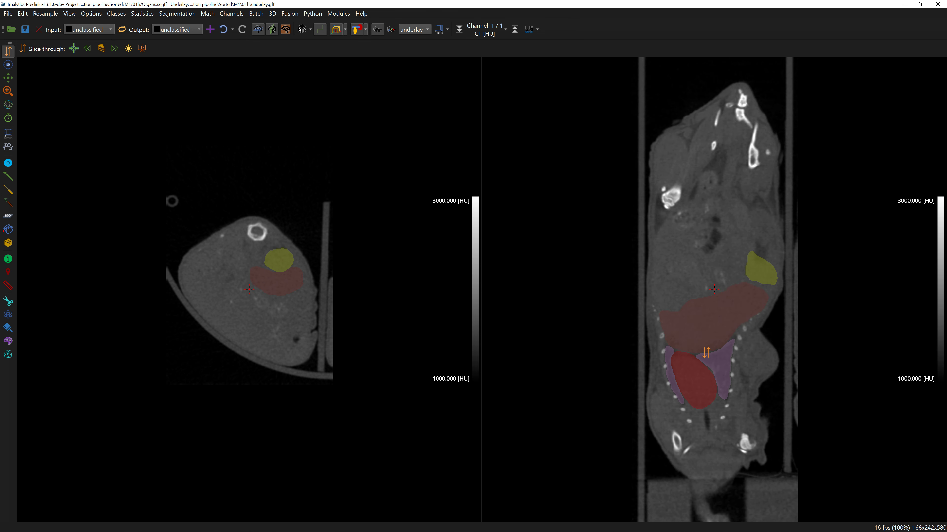
left_click_drag(701, 316, 715, 328)
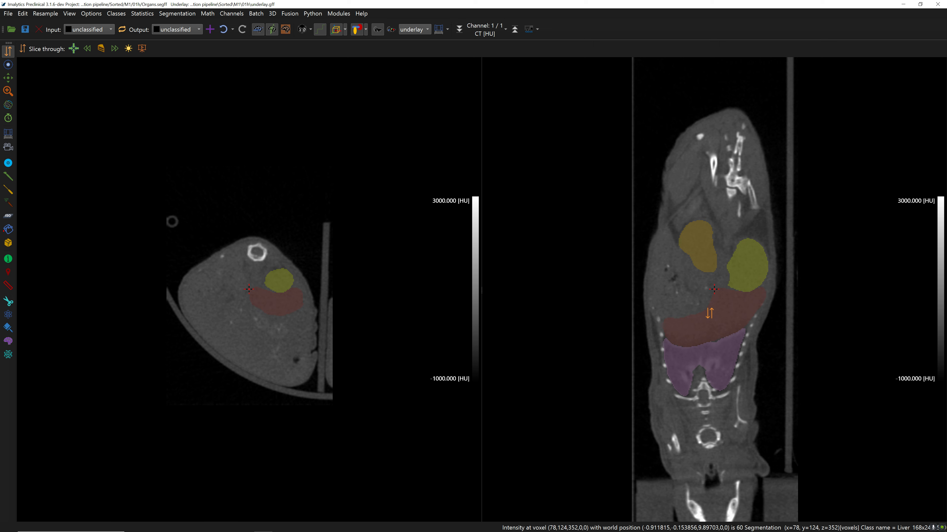
left_click_drag(700, 341, 741, 367)
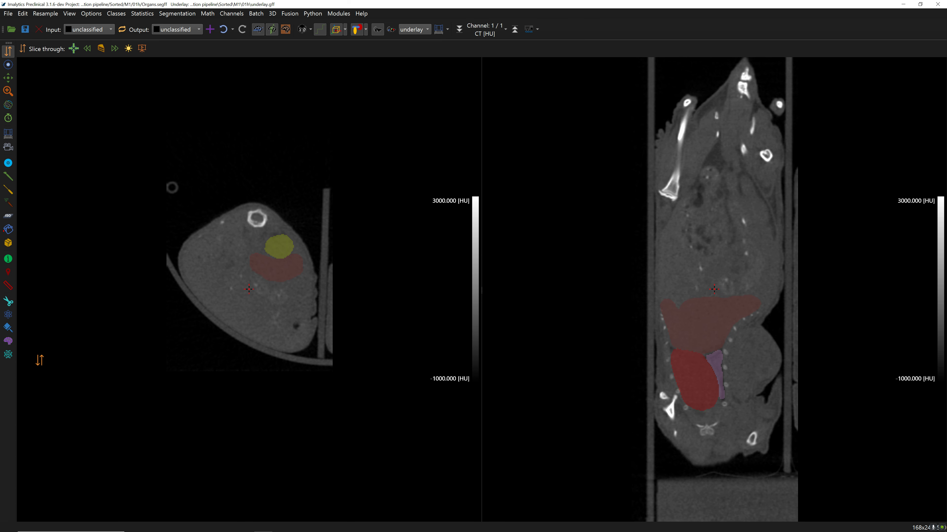
Step: Run the Tumor segmentation mouse model on the M1 01h scan after loading its saved body atlas alignment, and inspect the tumor
left_click(13, 355)
left_click(85, 51)
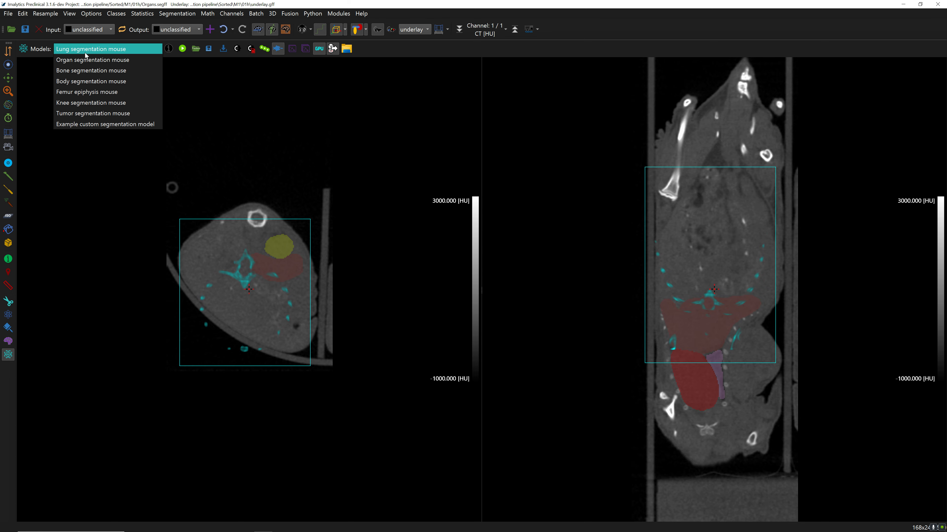
left_click(82, 115)
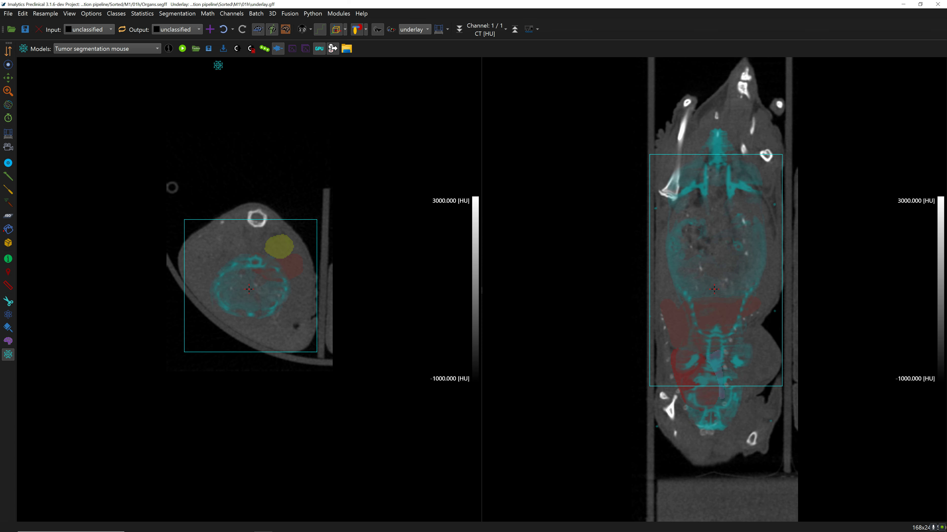
left_click(198, 51)
double_click(92, 65)
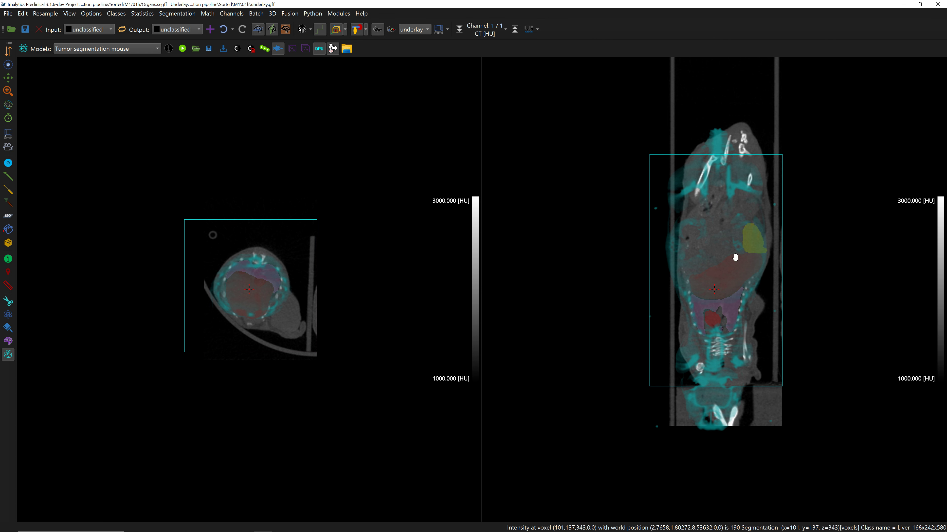
right_click_drag(596, 312, 591, 267)
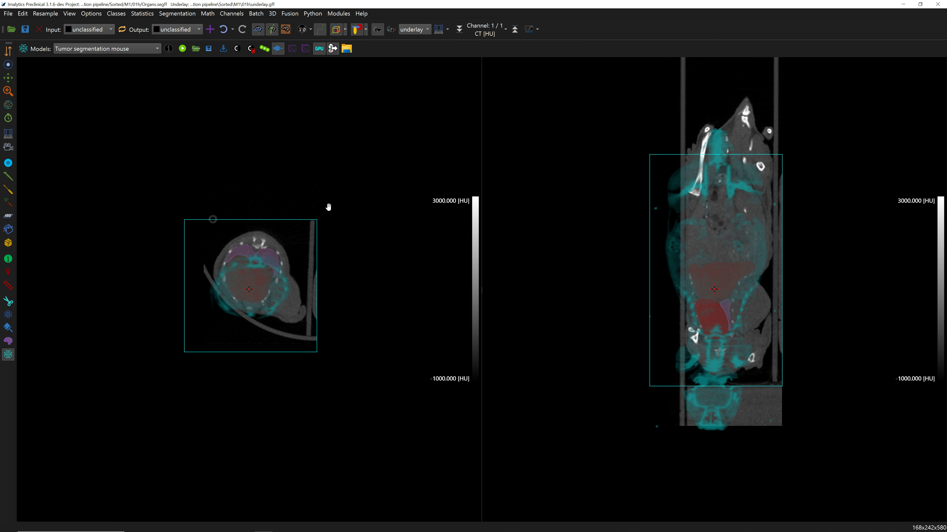
left_click(184, 53)
mouse_move(751, 314)
right_mouse_down()
mouse_move(756, 332)
mouse_move(760, 301)
mouse_move(738, 271)
mouse_move(761, 357)
mouse_move(762, 313)
right_mouse_up()
right_click_drag(283, 298, 283, 257)
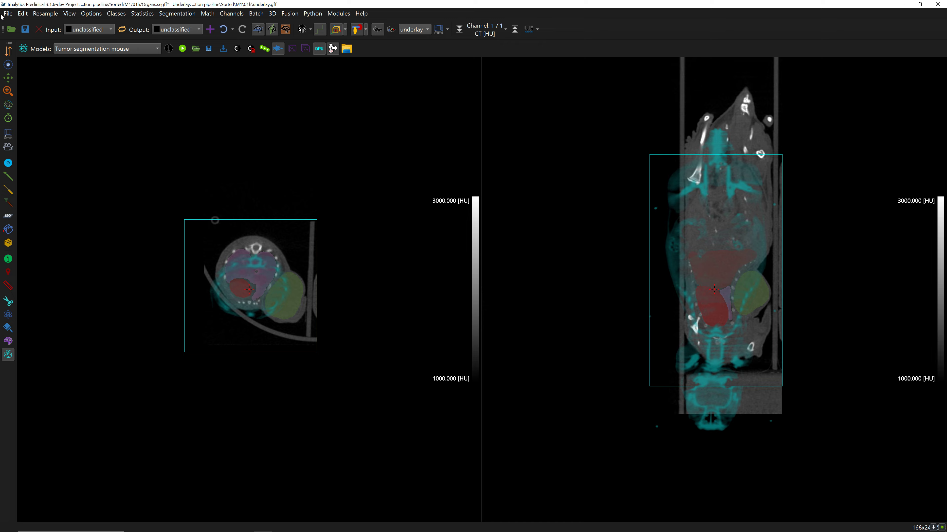
Step: Save the organ segmentation of the M1 01h scan and advance the batch to the M1 04h scan
left_click(7, 14)
mouse_move(74, 45)
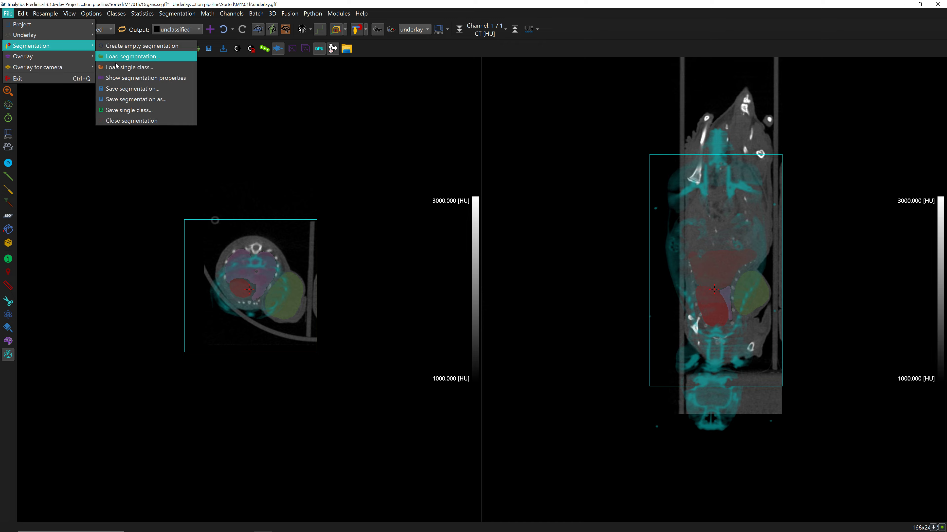
left_click(133, 89)
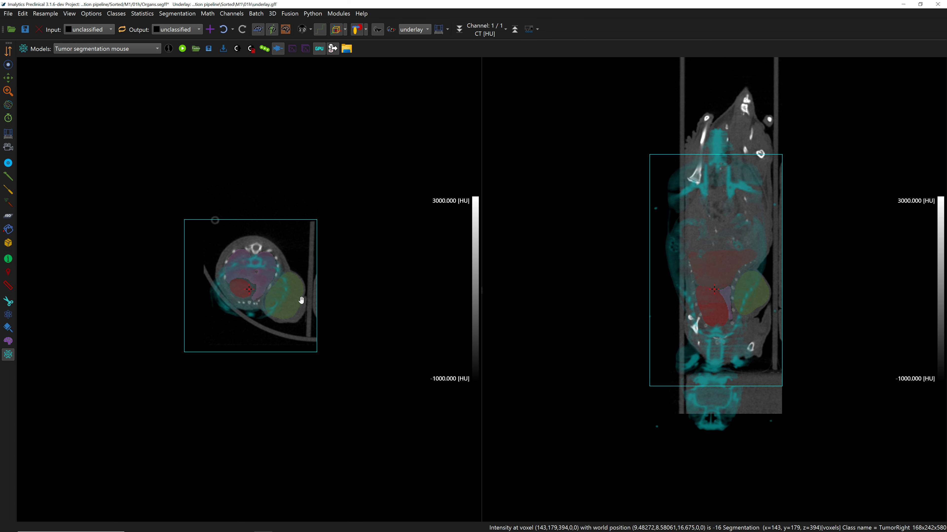
key("ctrl+Page_Down")
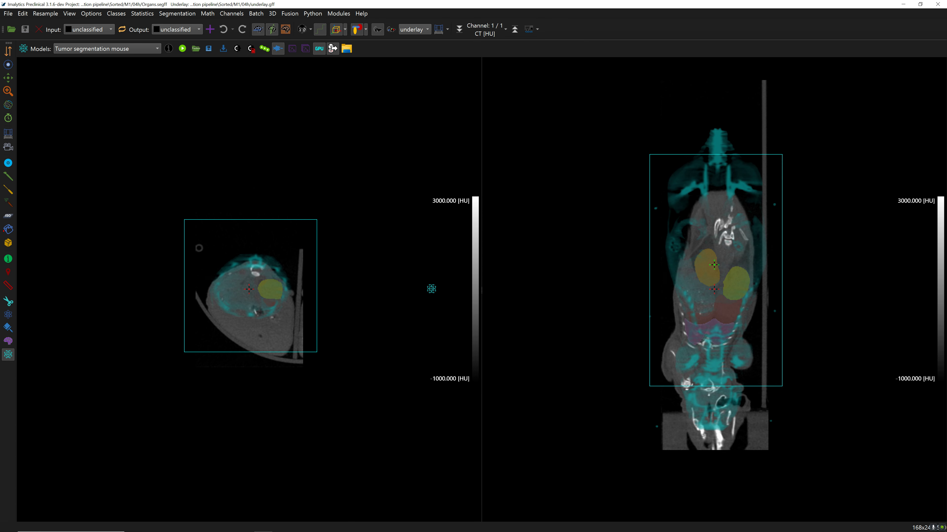
Step: Load AtlasBody.v2d for the M1 04h scan, segment the tumor with the mouse tumor model, and inspect it across the slices
left_click(196, 49)
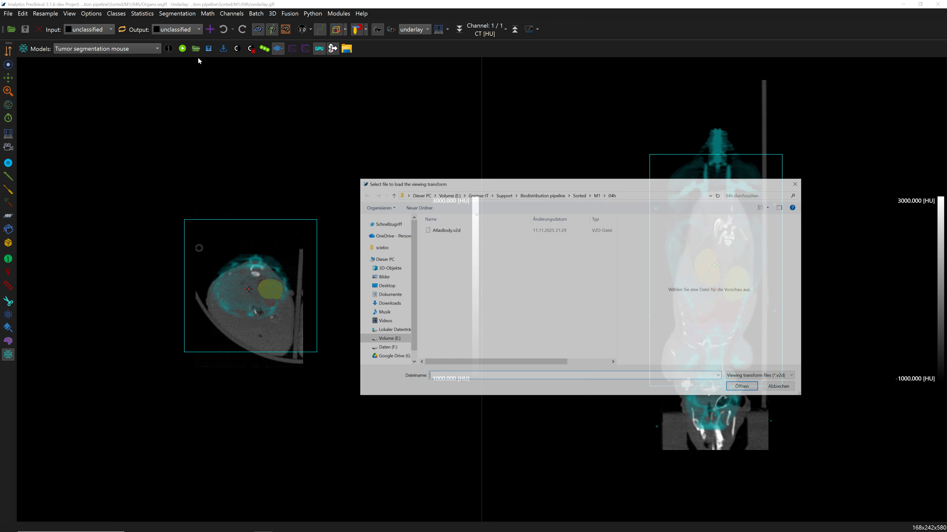
left_click(451, 230)
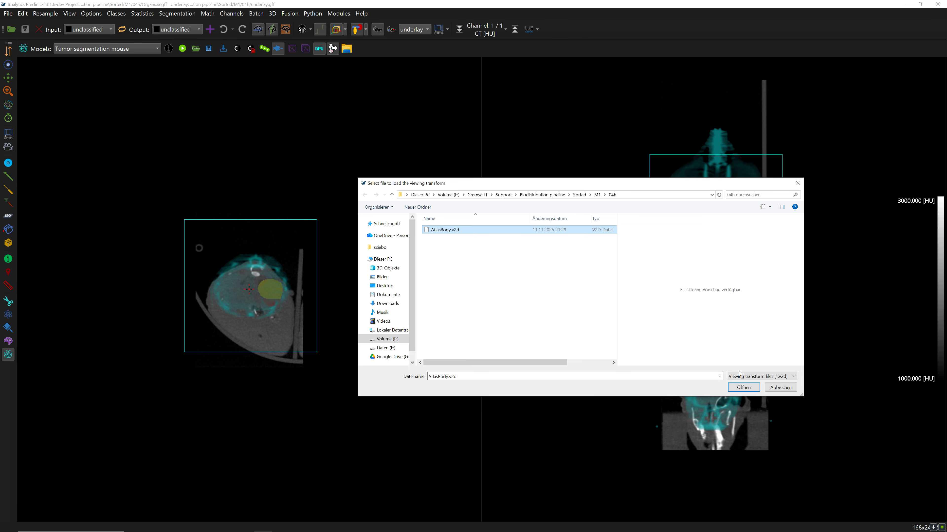
left_click(743, 387)
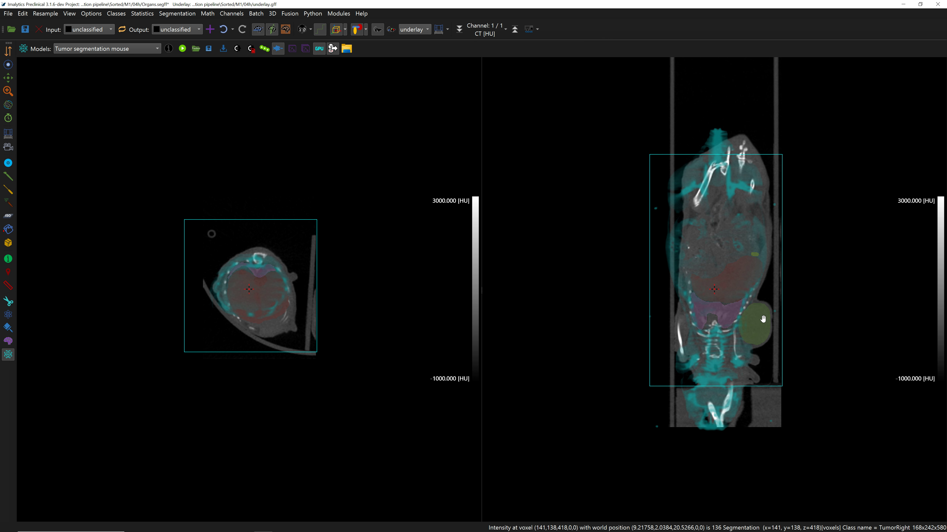
left_click_drag(581, 295, 606, 336)
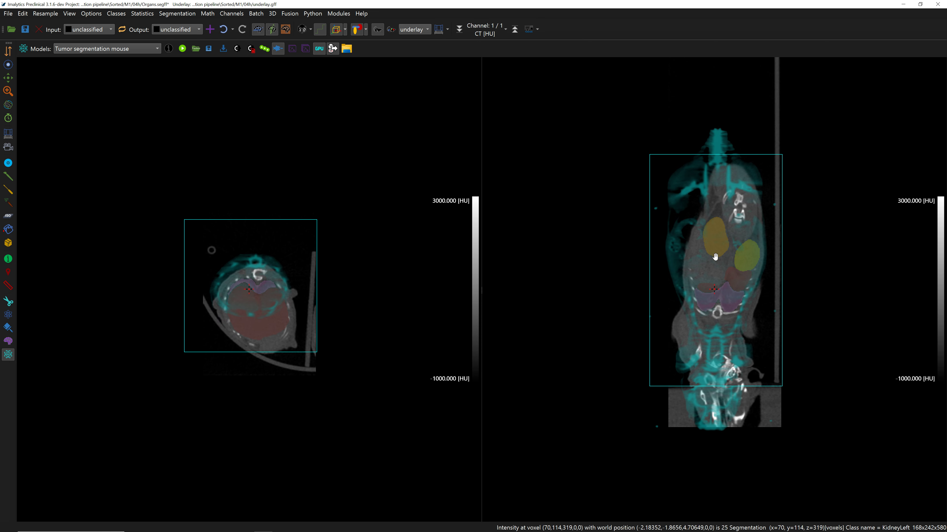
left_click_drag(650, 294, 644, 206)
left_click(8, 50)
left_click_drag(705, 288, 657, 322)
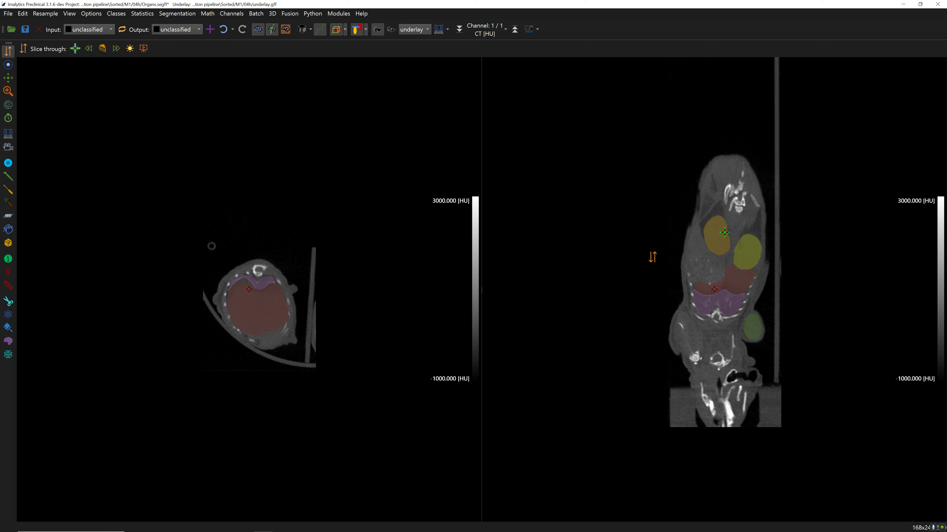
mouse_move(652, 257)
left_mouse_down()
mouse_move(657, 214)
mouse_move(662, 245)
left_mouse_up()
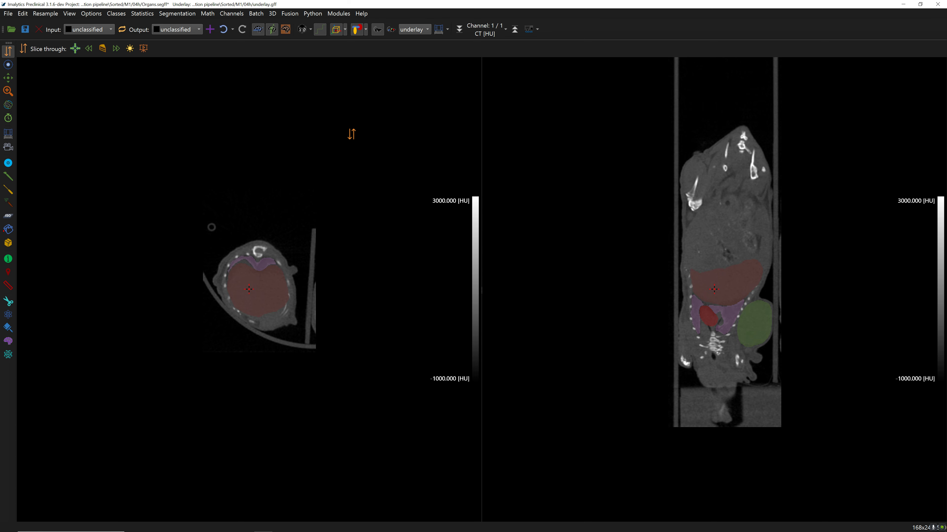
Step: Save the organ segmentation of the M1 04h scan and advance the batch to the M1 24h scan
left_click(8, 13)
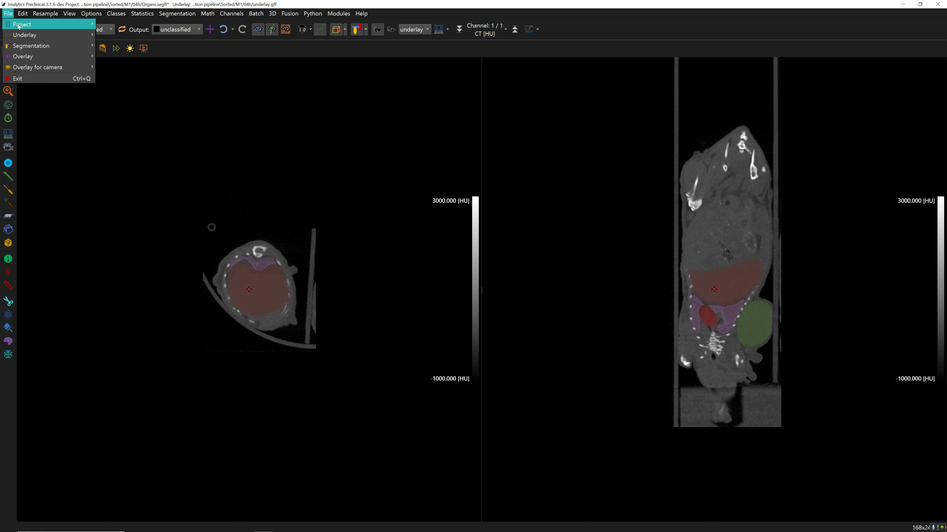
mouse_move(31, 46)
left_click(143, 91)
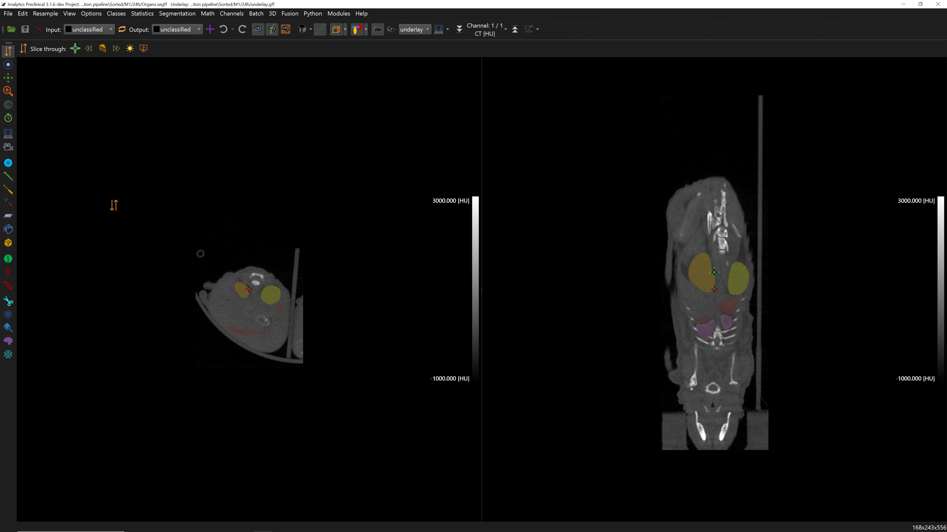
Step: Run the mouse tumor segmentation model on the M1 24h scan and check the organs in the coronal slices
left_click(8, 355)
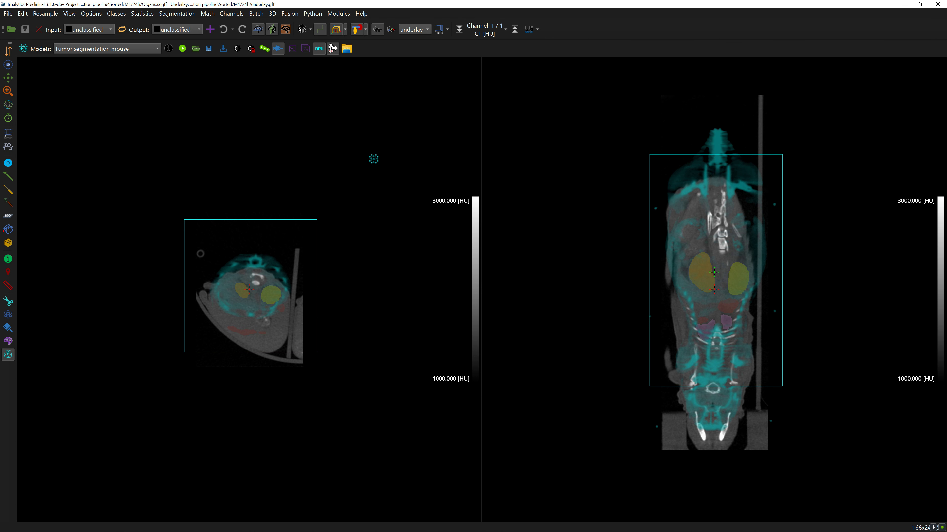
right_click_drag(533, 249, 548, 315)
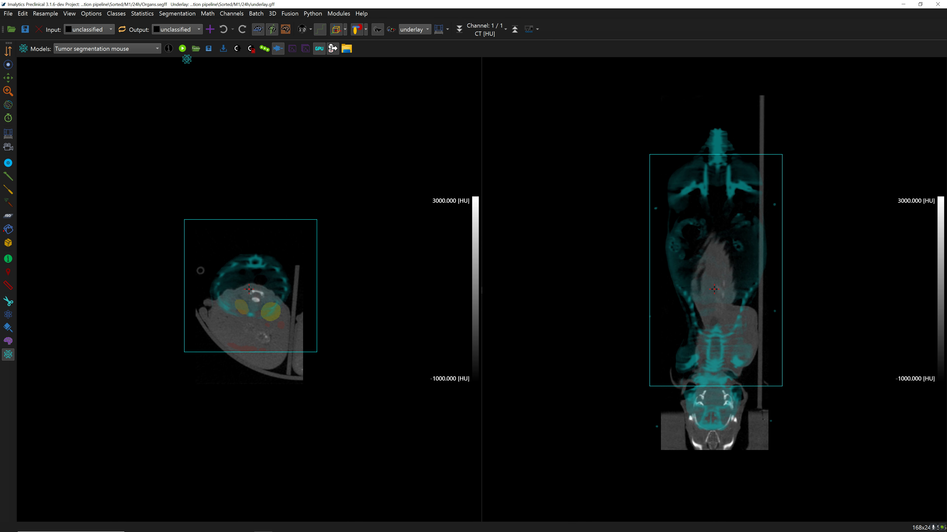
left_click(8, 50)
right_click_drag(667, 321, 661, 191)
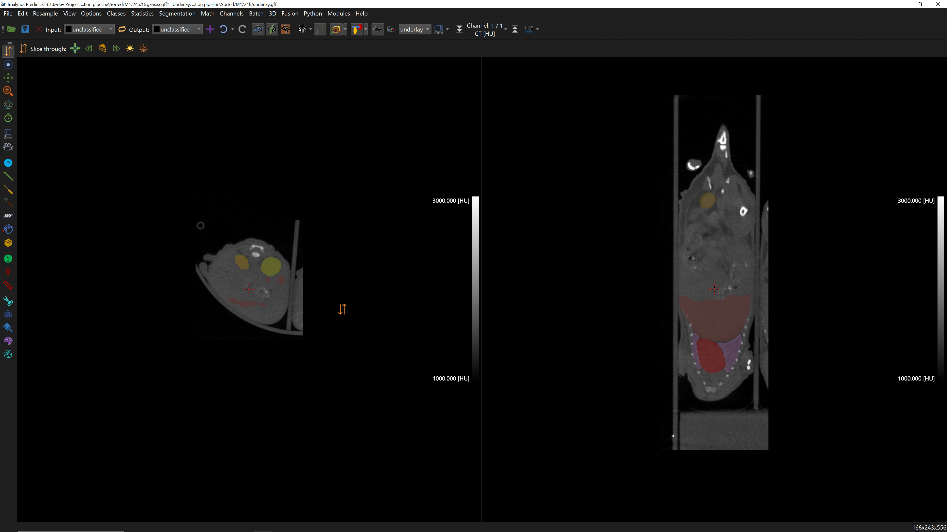
Step: Draw double-mode scribbles along the liver's edge beside the ribs on coronal slices of M1 24h, with Liver as the input class
left_click(9, 204)
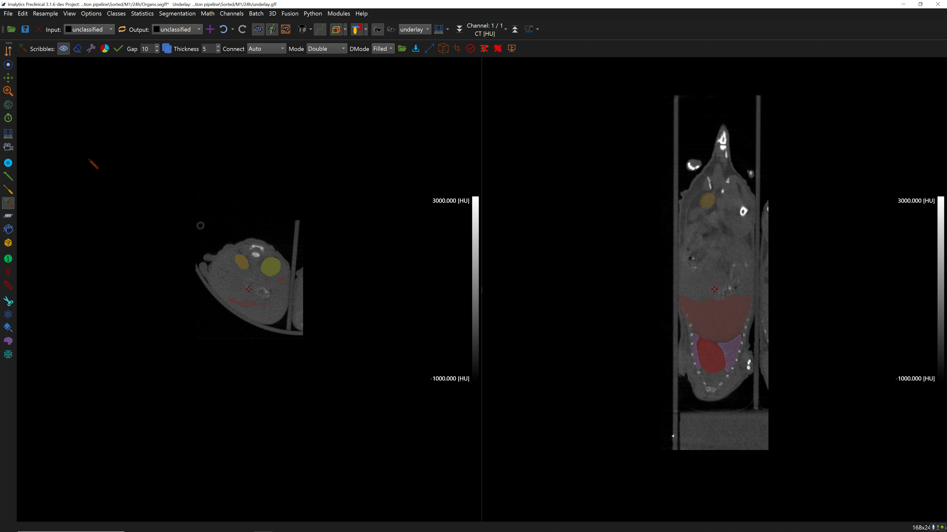
left_click(90, 30)
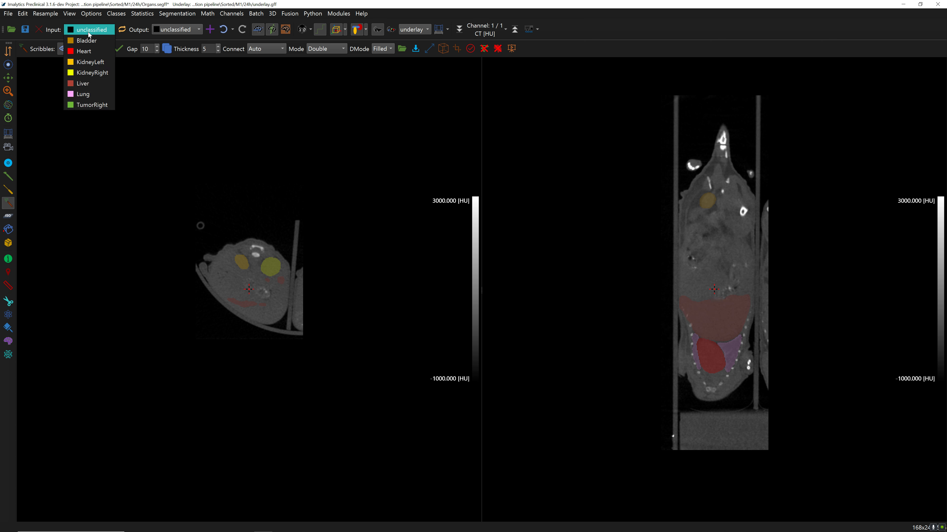
left_click(88, 83)
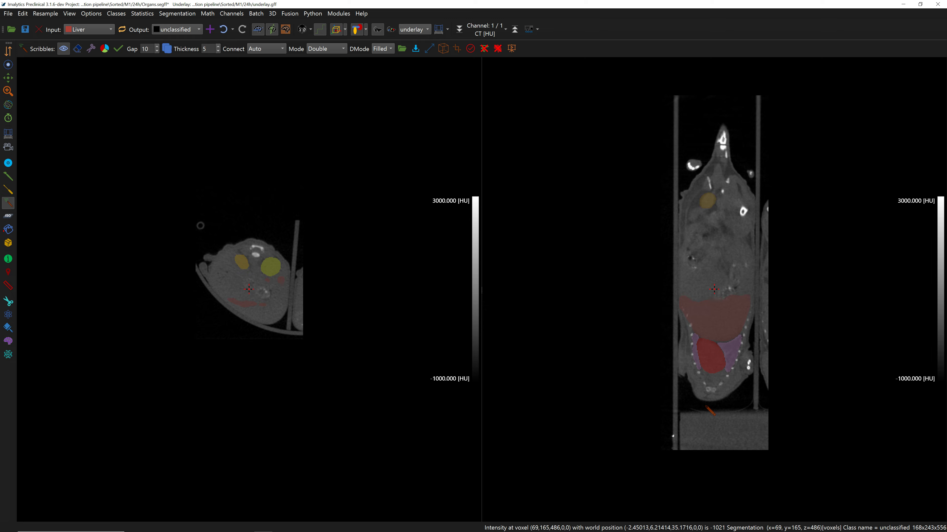
scroll(722, 394, "up", 1)
scroll(722, 393, "up", 5)
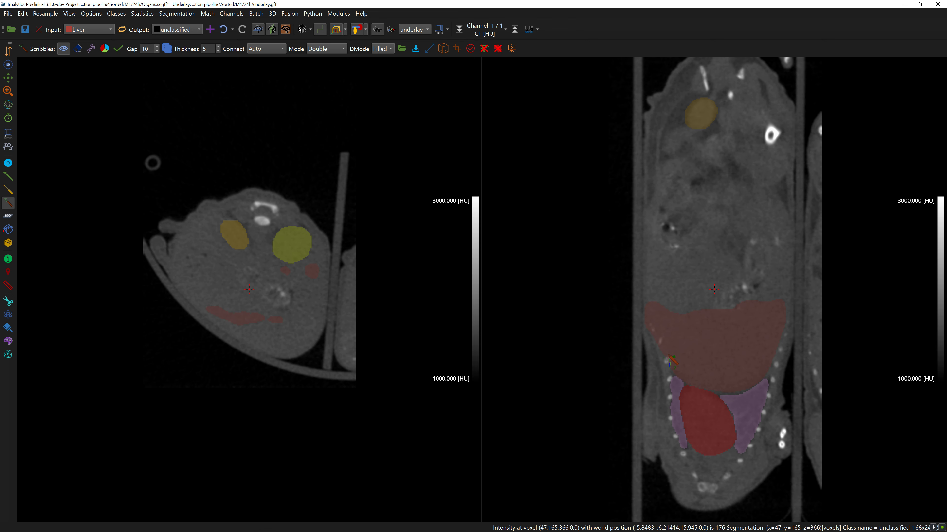
left_click_drag(590, 329, 596, 344)
right_click_drag(614, 360, 625, 392)
mouse_move(669, 363)
left_mouse_down()
mouse_move(657, 348)
mouse_move(625, 353)
left_mouse_up()
right_click_drag(629, 336, 633, 315)
left_click_drag(672, 371, 670, 368)
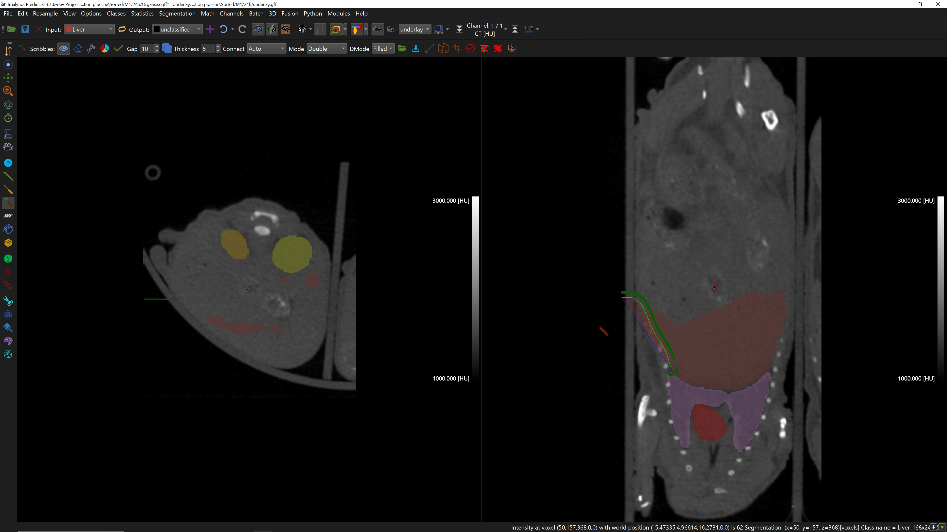
Step: Add Liver scribbles on the remaining coronal slices of M1 24h beside the ribs and apply them to the liver segmentation
left_click_drag(598, 326, 607, 342)
right_click_drag(638, 342, 646, 316)
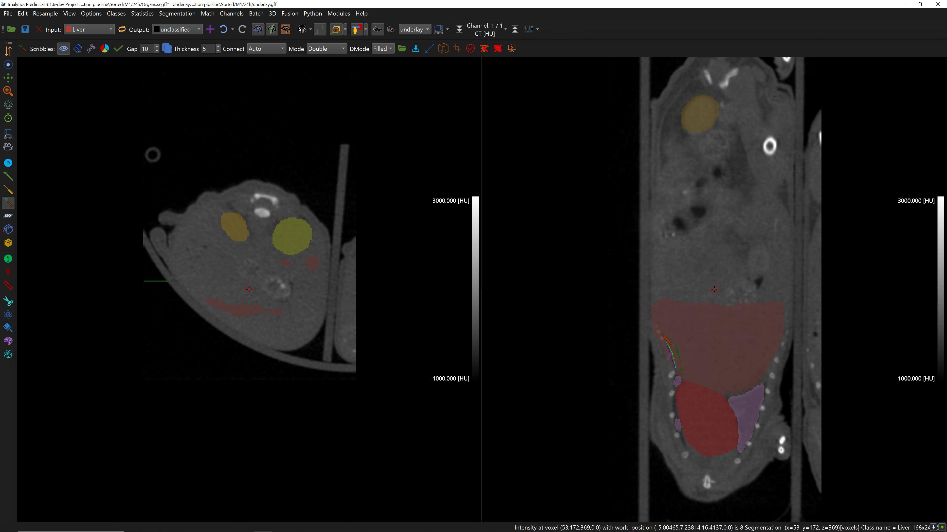
mouse_move(662, 335)
left_mouse_down()
mouse_move(611, 331)
mouse_move(620, 344)
left_mouse_up()
right_click_drag(634, 338, 632, 309)
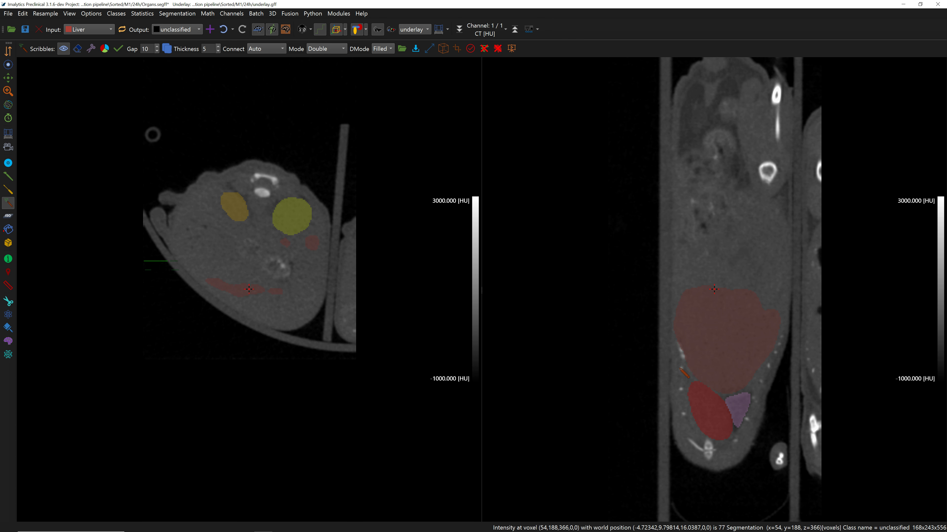
left_click_drag(651, 314, 634, 337)
right_click_drag(642, 340, 644, 329)
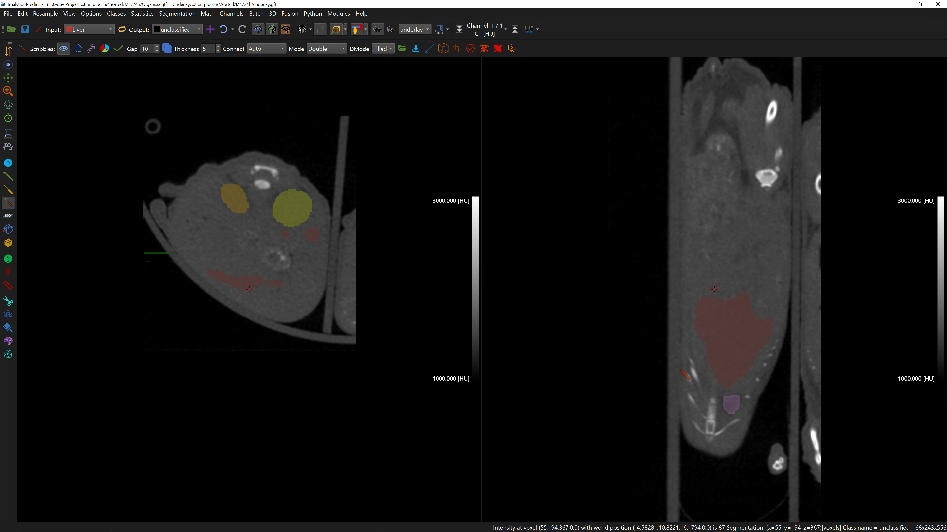
left_click_drag(655, 365, 654, 365)
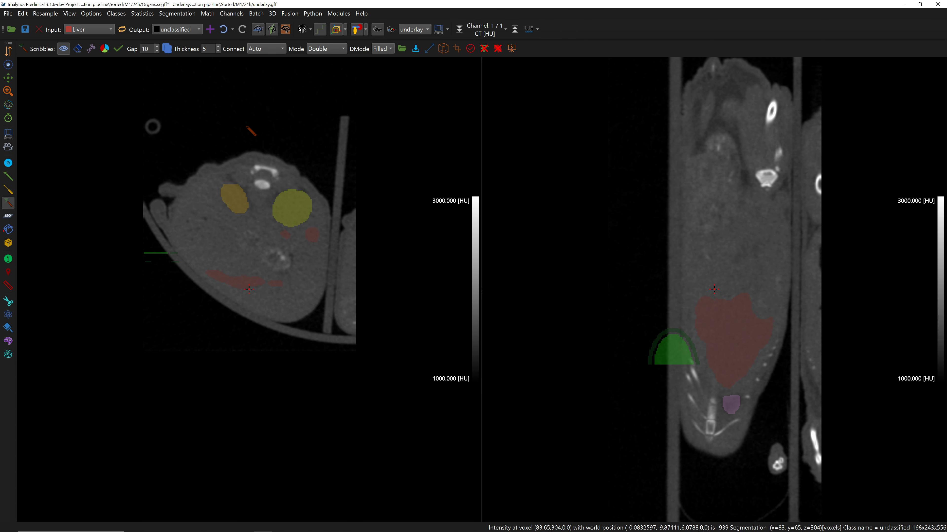
left_click(104, 50)
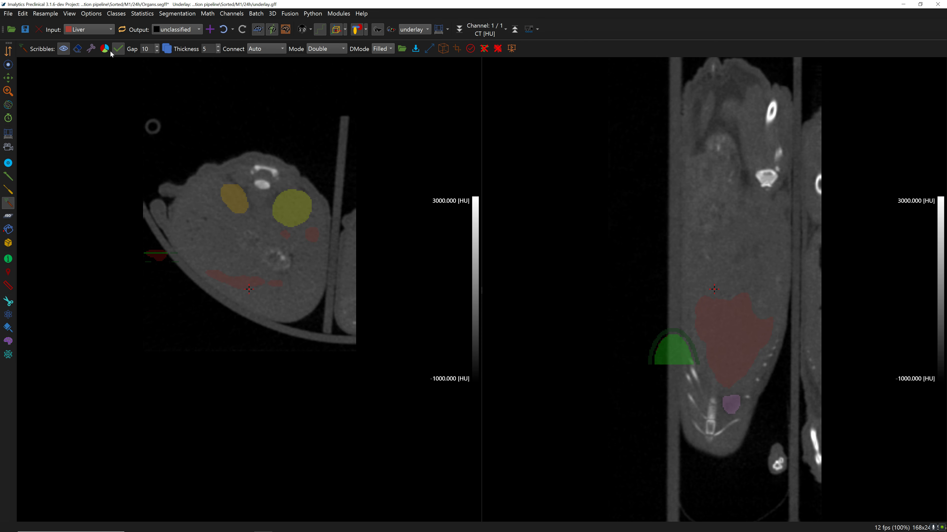
Step: Check the corrected liver edge of the M1 24h scan, save its organ segmentation, and advance the batch to M2 01h
mouse_move(680, 317)
right_mouse_down()
mouse_move(705, 422)
mouse_move(704, 382)
mouse_move(703, 395)
right_mouse_up()
mouse_move(658, 344)
right_mouse_down()
mouse_move(657, 382)
mouse_move(653, 311)
mouse_move(668, 350)
mouse_move(697, 338)
right_mouse_up()
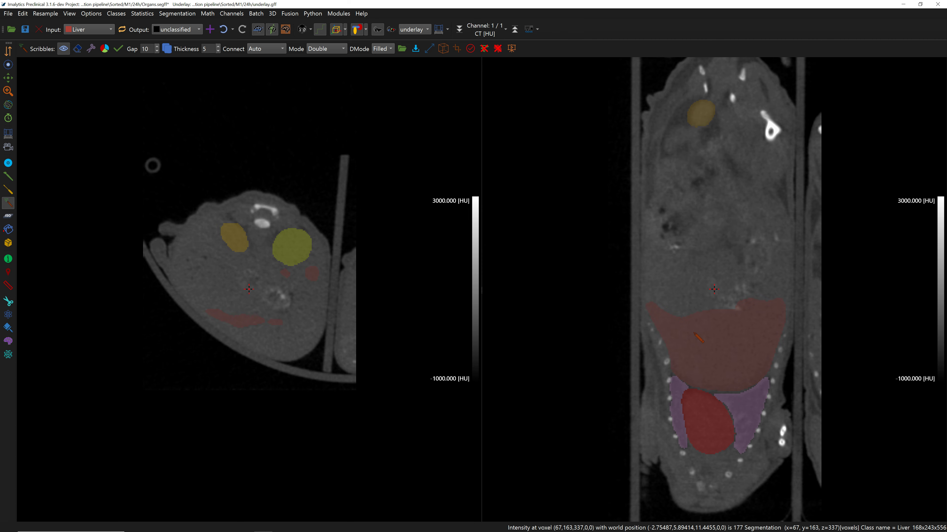
scroll(694, 333, "down", 4)
right_click_drag(343, 280, 287, 218)
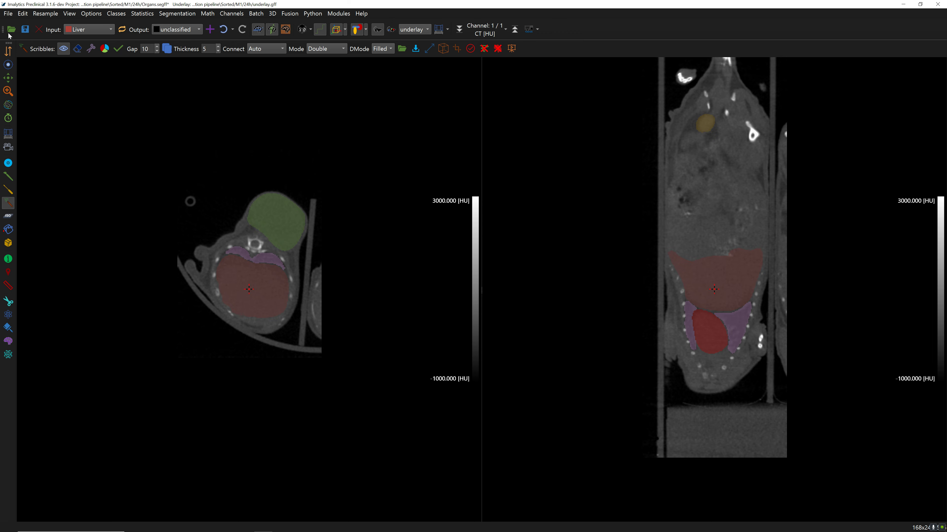
left_click(8, 14)
mouse_move(37, 46)
left_click(126, 89)
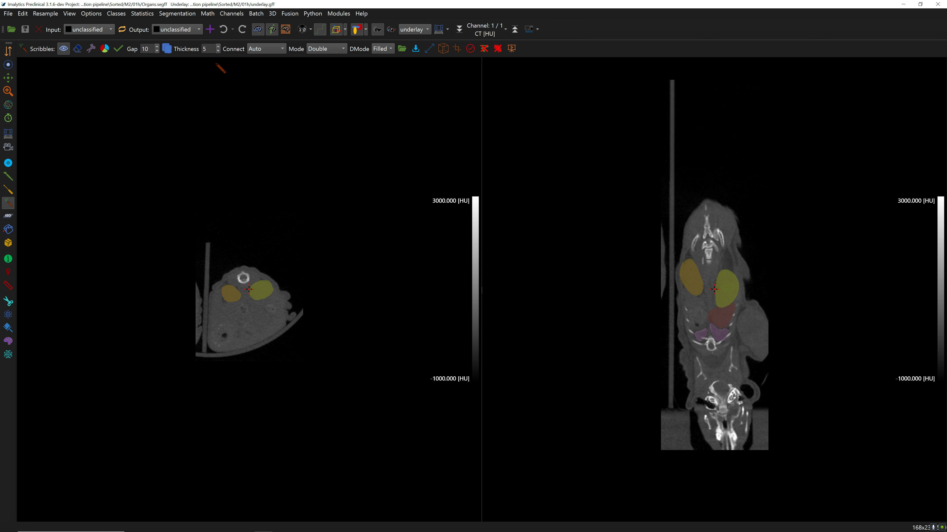
Step: Segment the tumor in the M2 01h scan with AtlasBody.v2d and the mouse tumor model, and save it before advancing to M2 04h
left_click(8, 354)
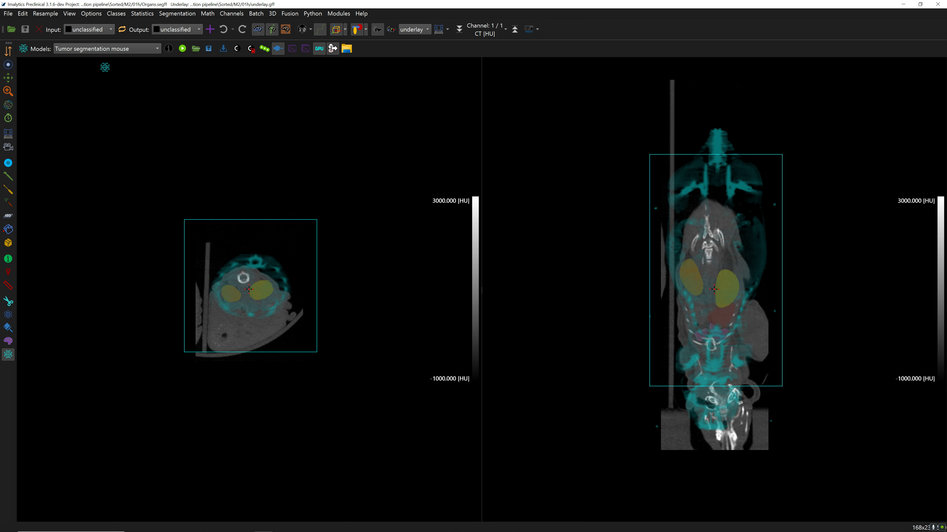
left_click(197, 49)
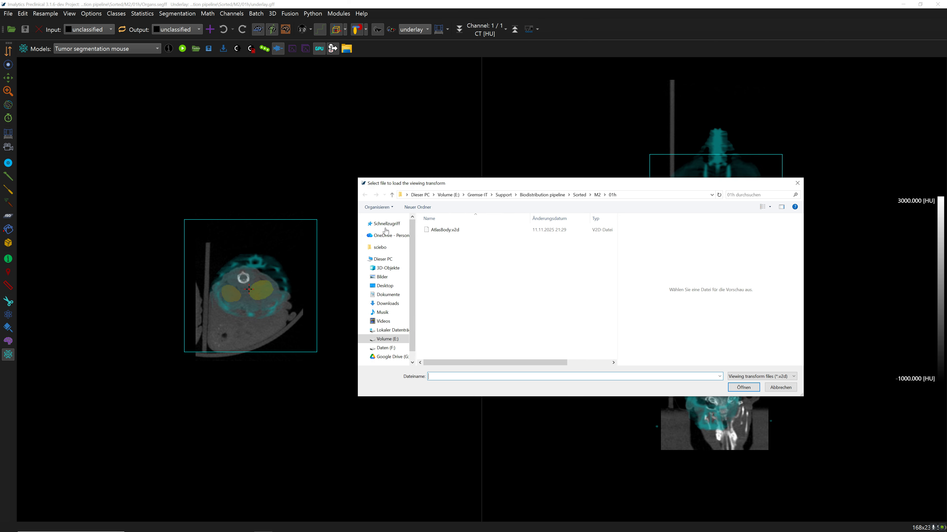
double_click(456, 234)
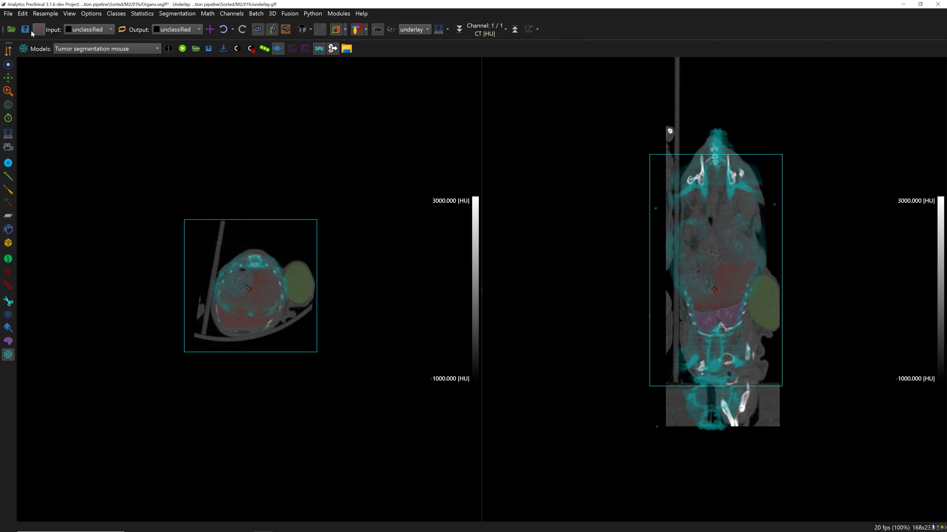
left_click(9, 14)
mouse_move(45, 46)
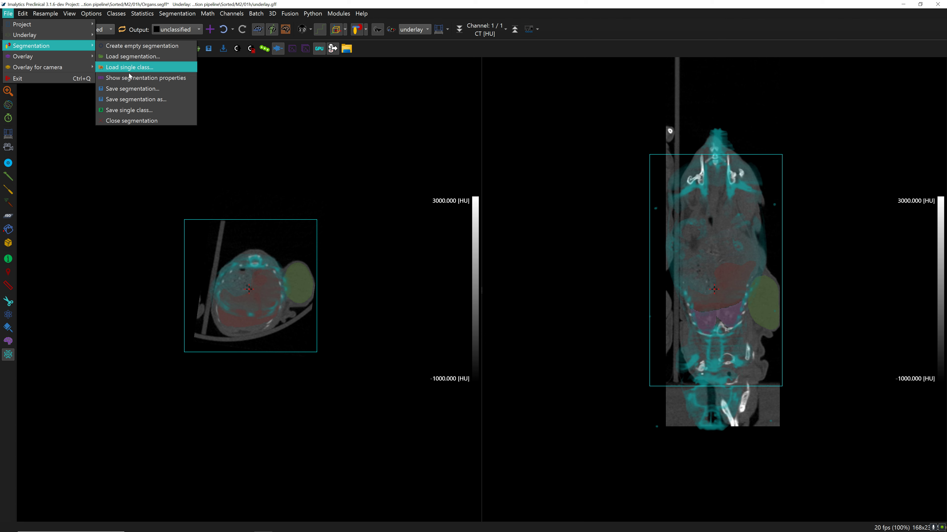
left_click(137, 89)
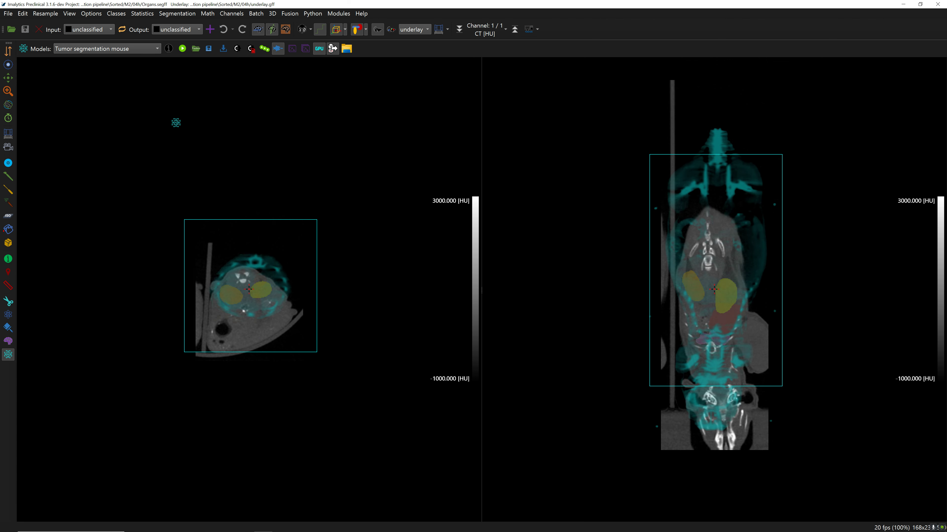
Step: Segment the tumor in the M2 04h scan with AtlasBody.v2d and the mouse tumor model, and save it before advancing to M2 24h
left_click(195, 48)
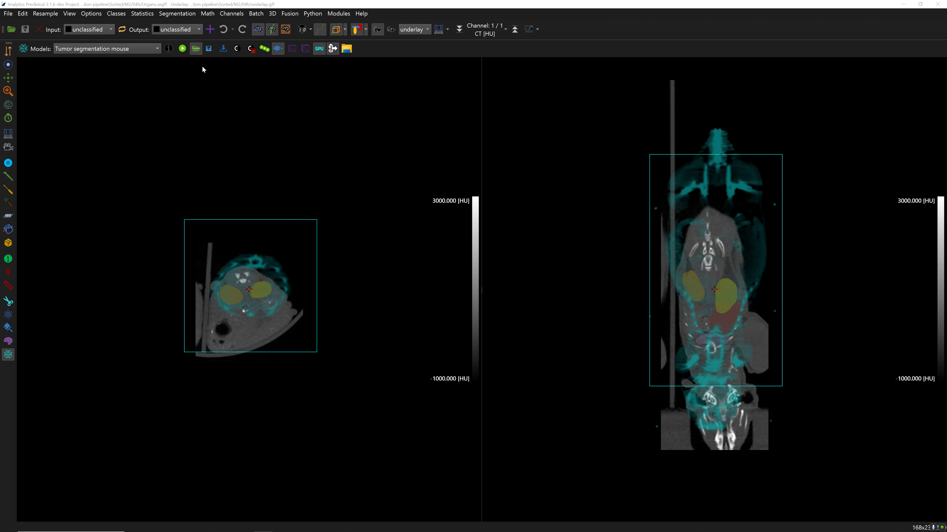
double_click(462, 230)
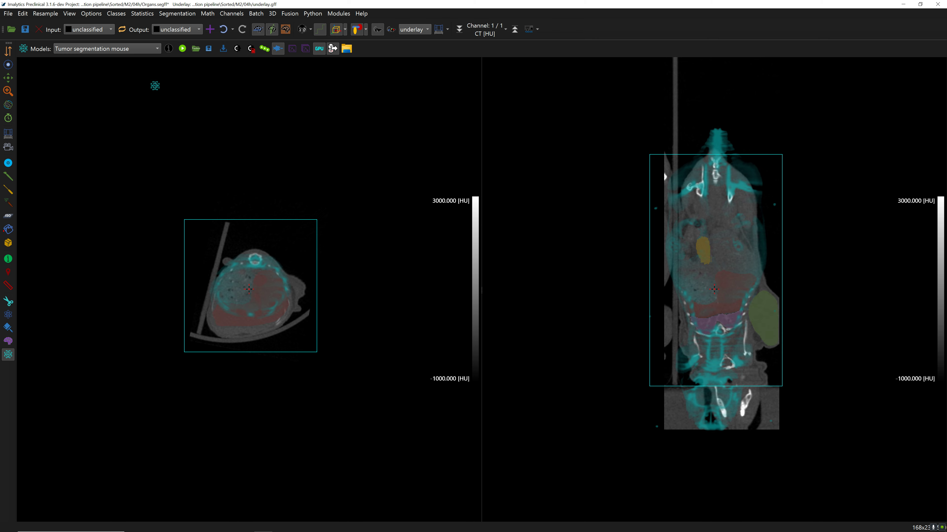
left_click(9, 13)
mouse_move(41, 42)
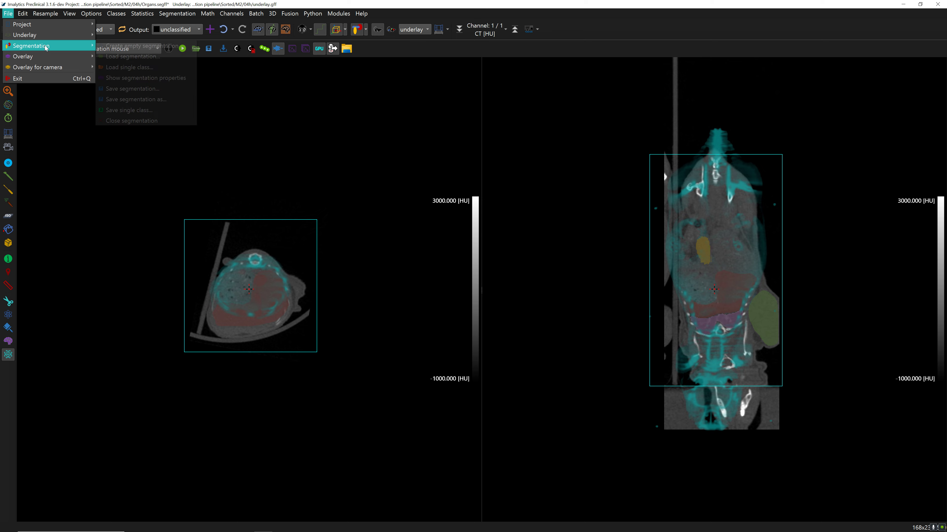
left_click(136, 90)
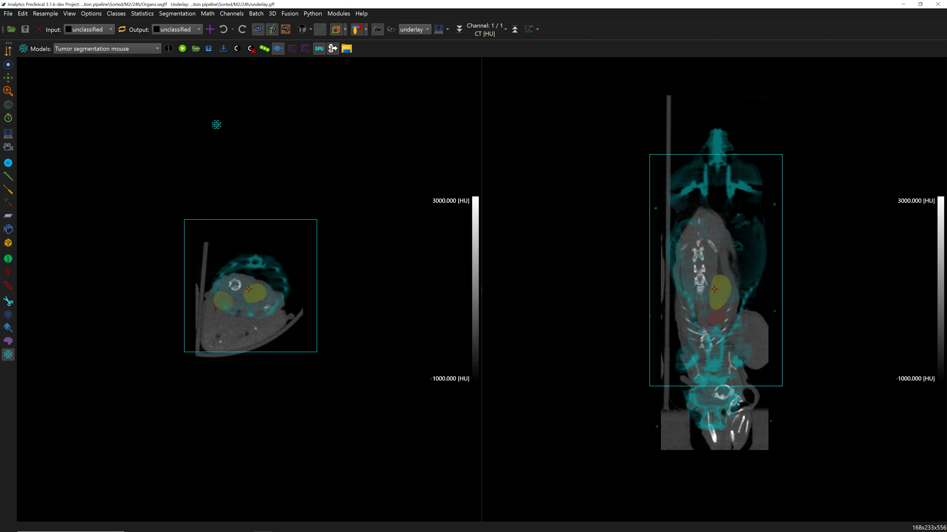
Step: Segment the tumor in the M2 24h scan with AtlasBody.v2d and the mouse tumor model, and save it before advancing to M3 01h
left_click(196, 49)
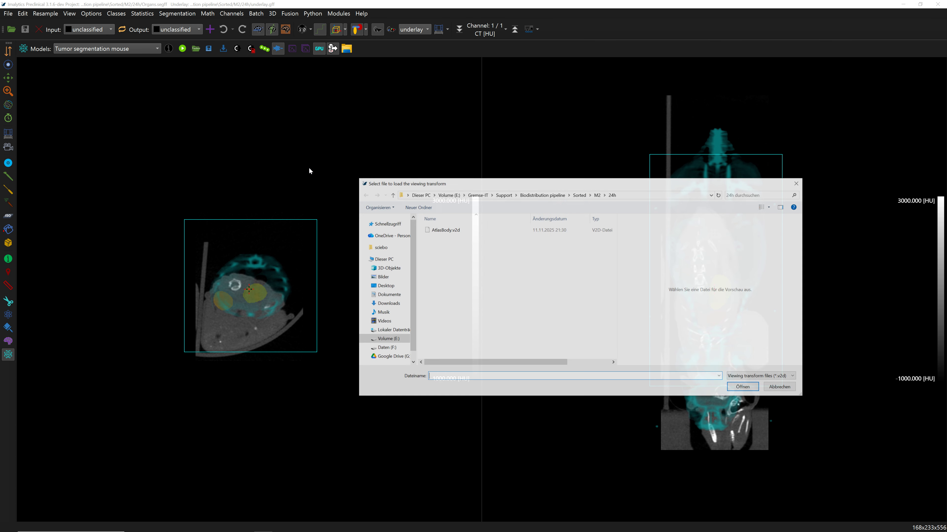
double_click(466, 231)
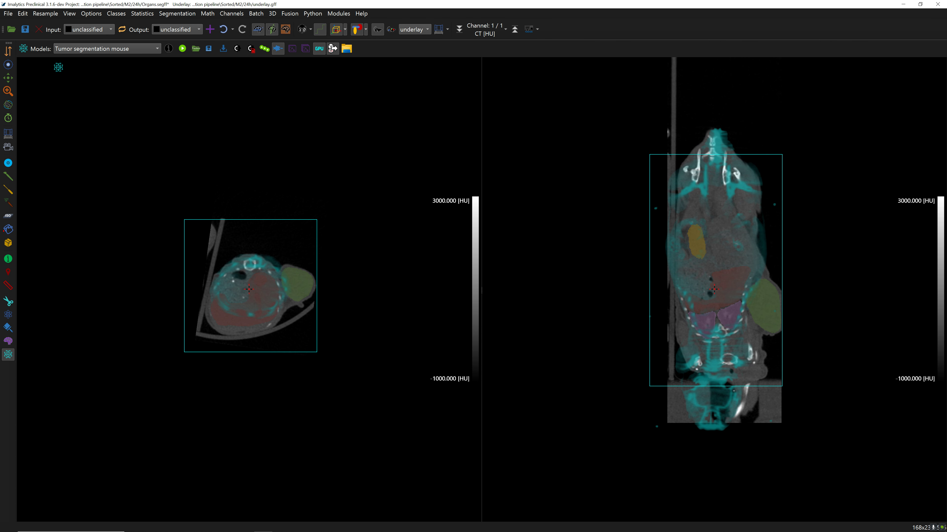
left_click(8, 13)
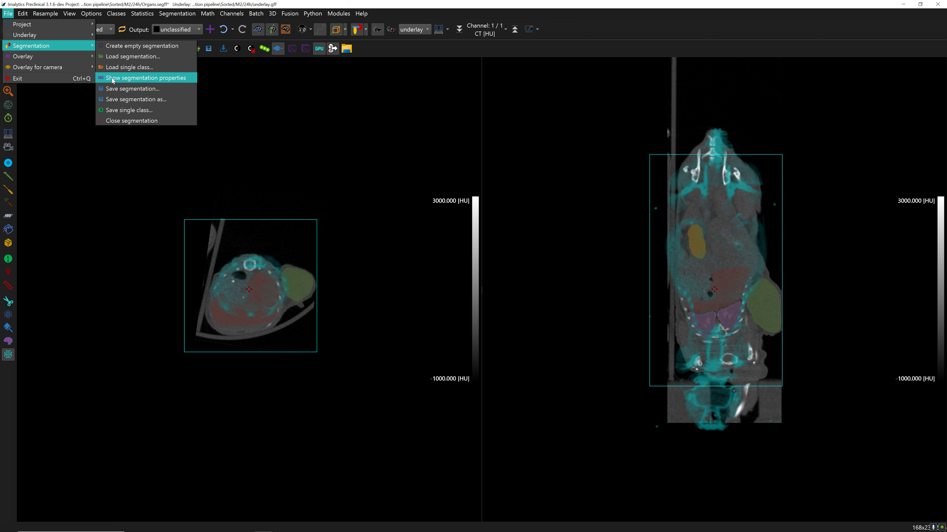
left_click(141, 104)
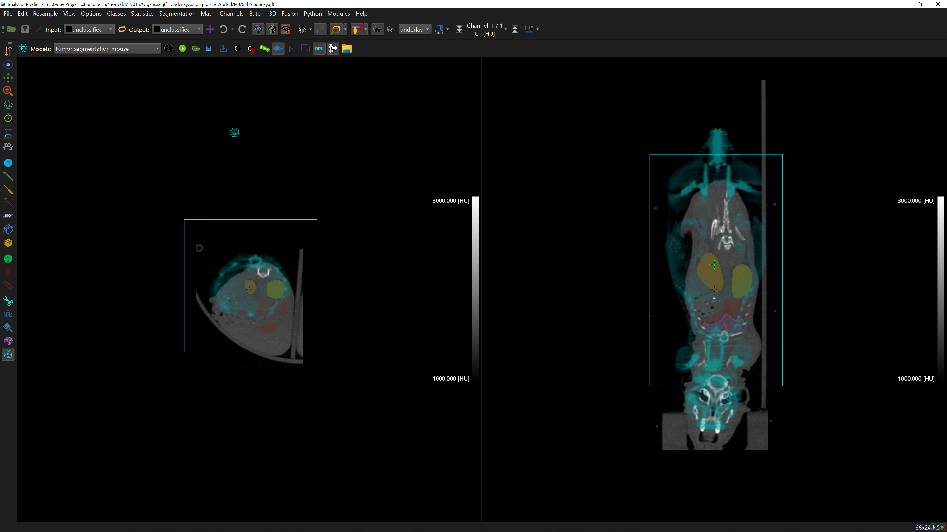
Step: Segment the tumor in the M3 01h scan with AtlasBody.v2d and the mouse tumor model, and save it before advancing to M3 04h
left_click(196, 50)
double_click(468, 232)
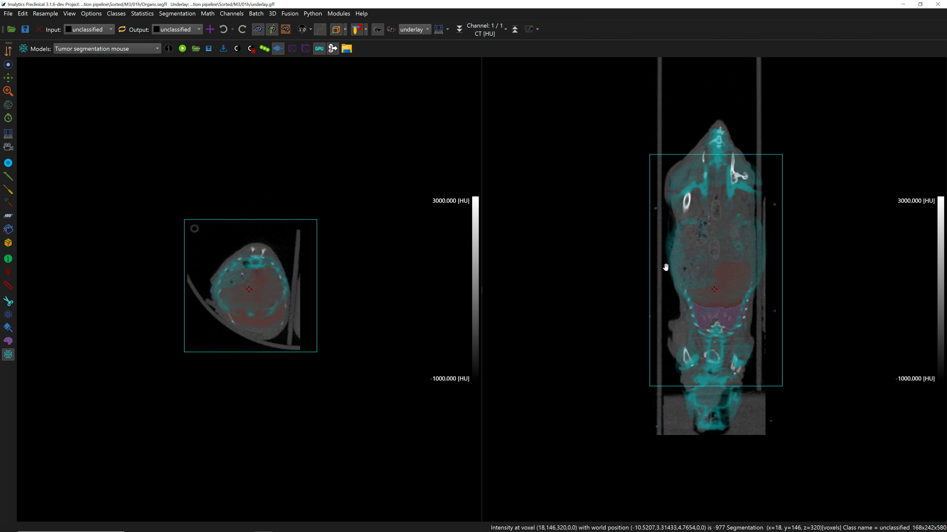
right_click_drag(664, 270, 603, 314)
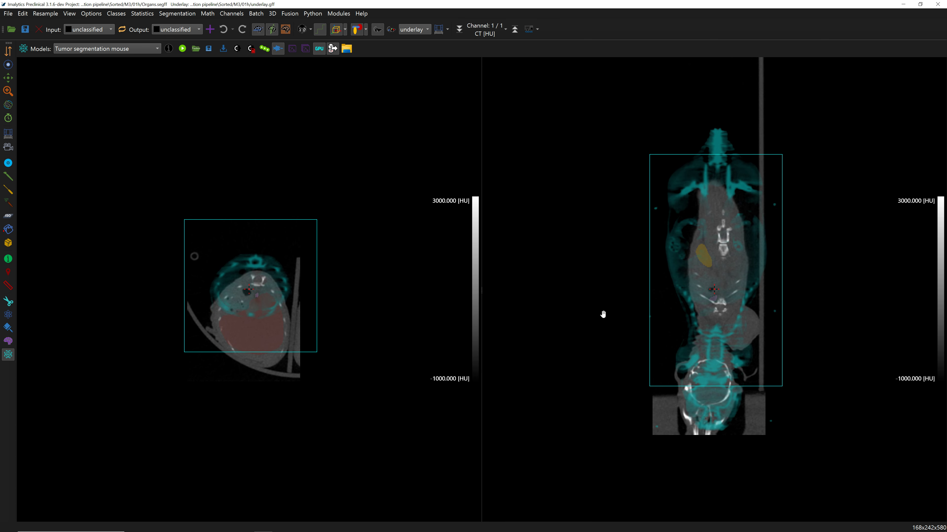
left_click(182, 49)
left_click(8, 13)
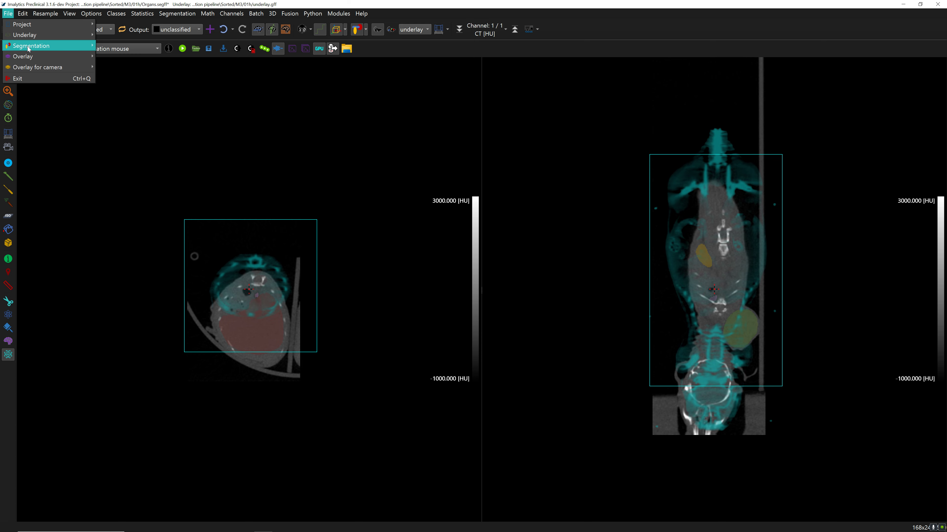
left_click(148, 90)
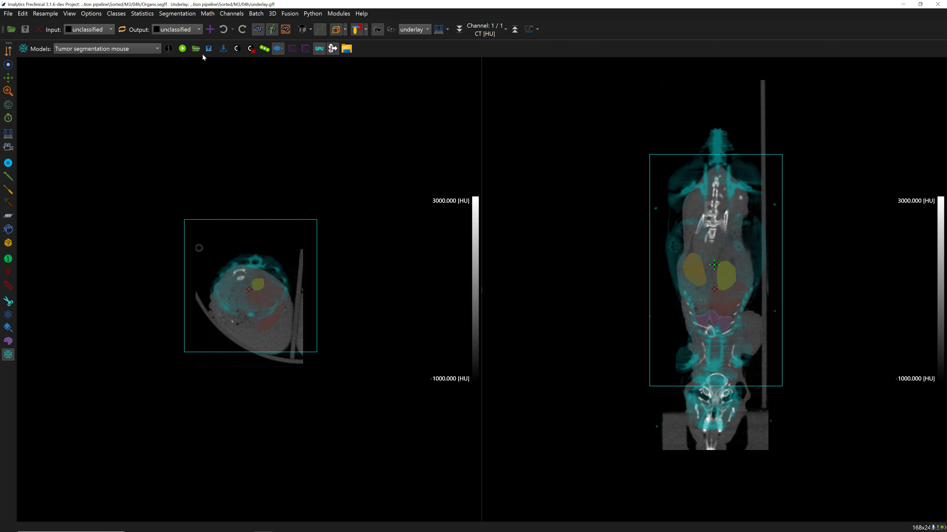
Step: Segment the tumor in the M3 04h scan with AtlasBody.v2d and the mouse tumor model, and save it before advancing to M3 24h
left_click(196, 48)
double_click(471, 230)
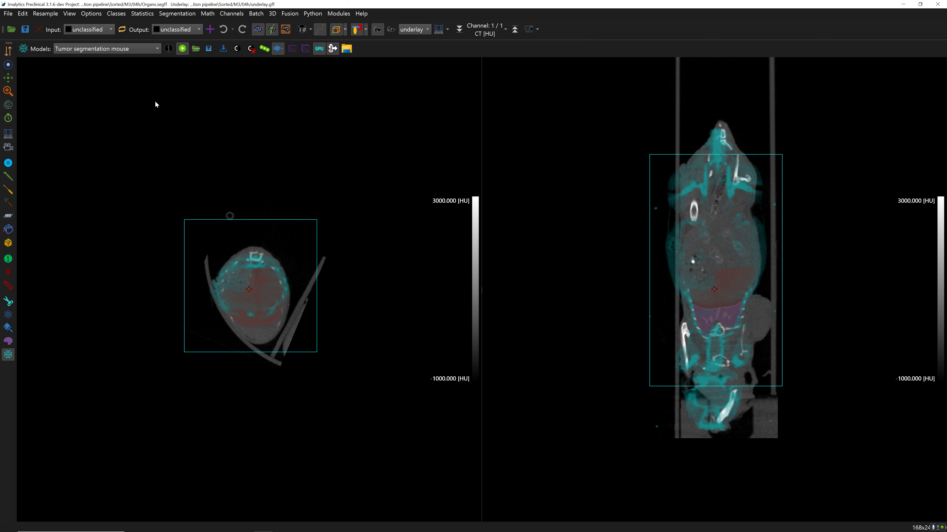
left_click(8, 13)
mouse_move(34, 46)
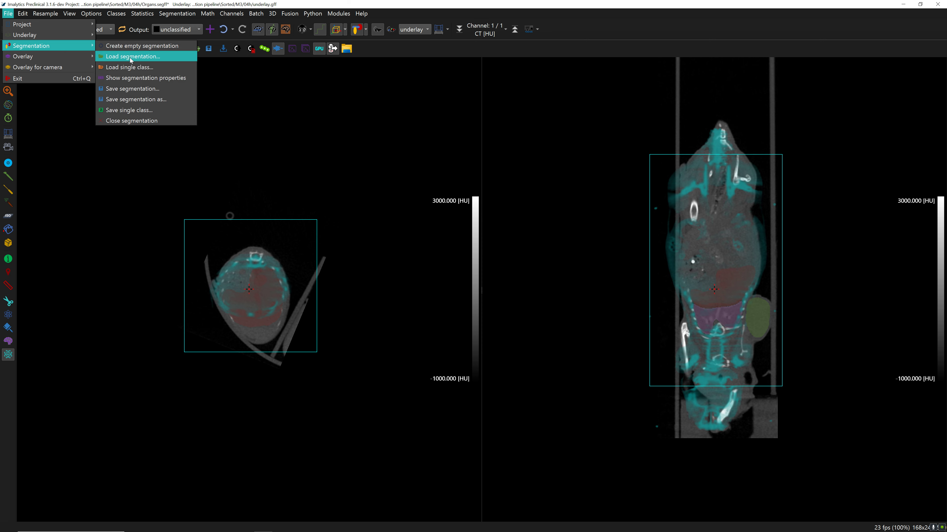
left_click(145, 89)
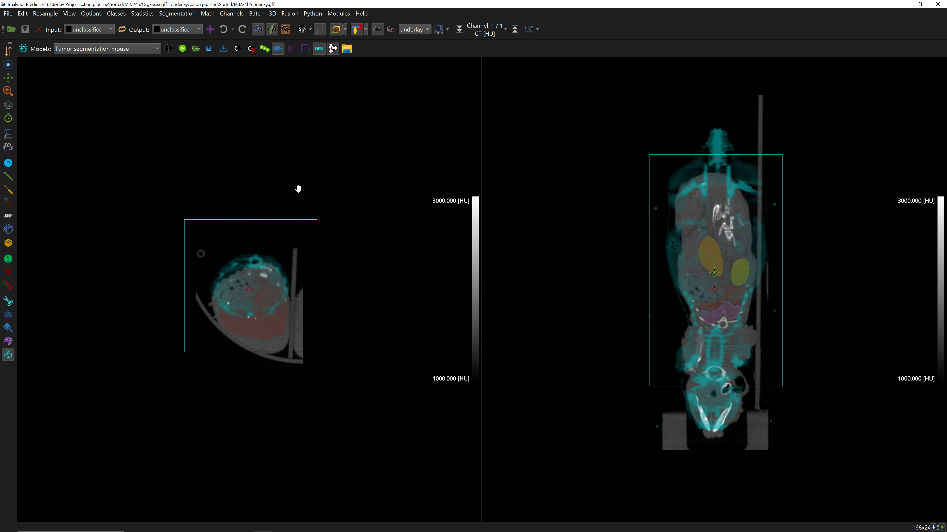
Step: Segment the tumor in the M3 24h scan with AtlasBody.v2d and the mouse tumor model, and save it before advancing to M4 01h
left_click(261, 14)
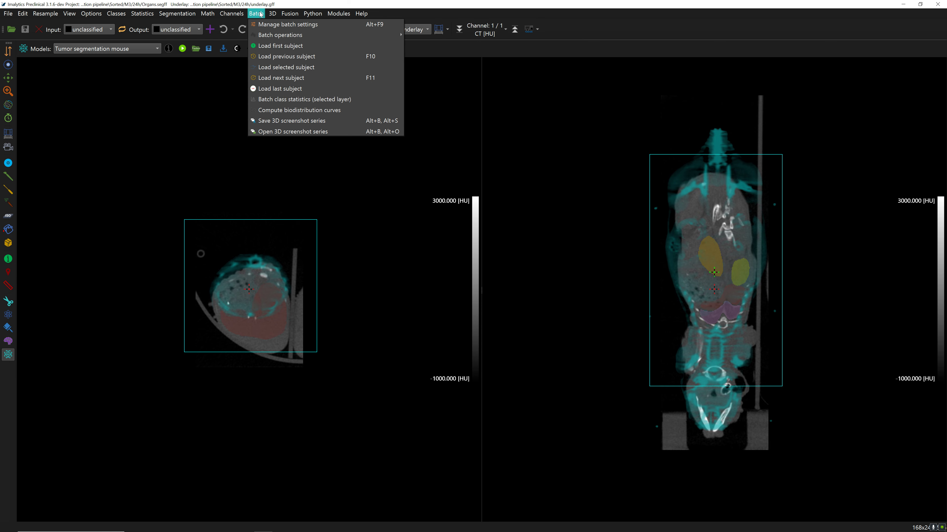
left_click(287, 157)
left_click(199, 50)
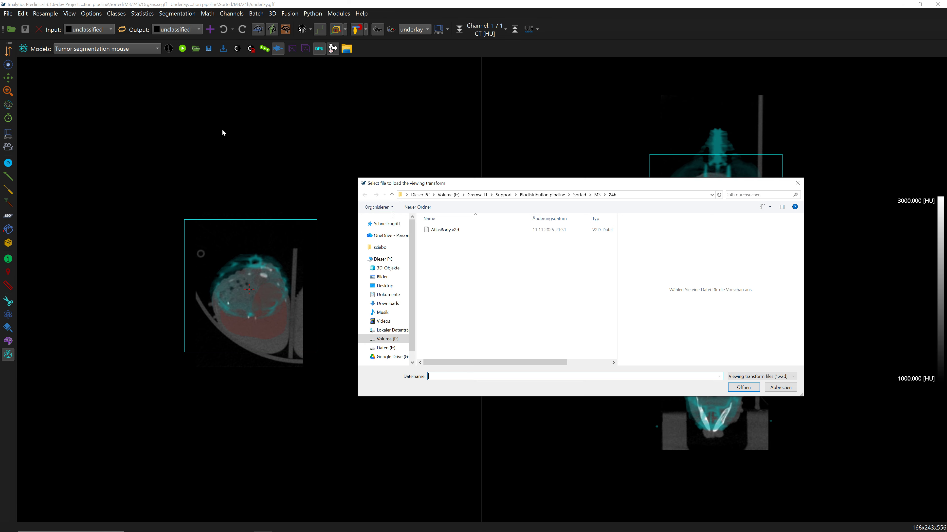
double_click(438, 229)
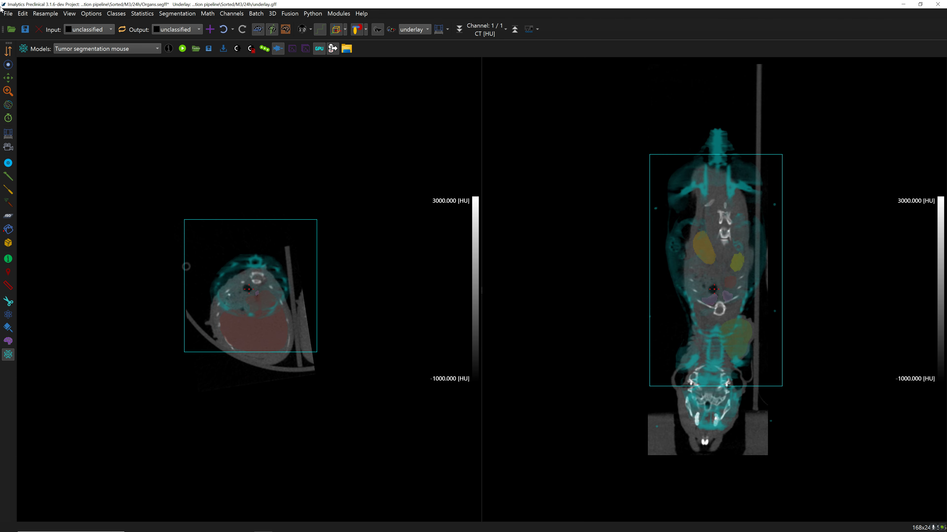
left_click(8, 13)
mouse_move(37, 46)
left_click(123, 89)
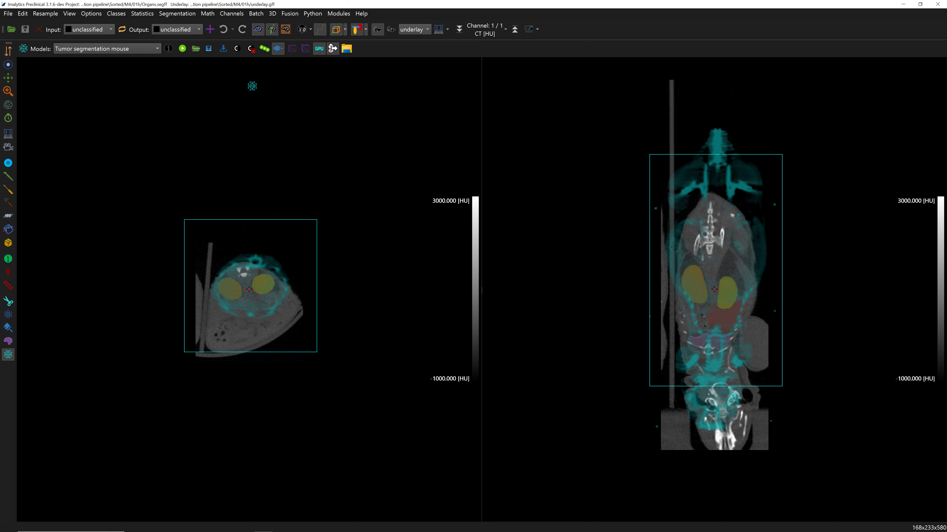
Step: Load AtlasBody.v2d for the M4 01h scan, segment the tumor with the mouse tumor model, and save the organ segmentation
left_click(183, 48)
left_click(224, 31)
left_click(196, 49)
double_click(466, 231)
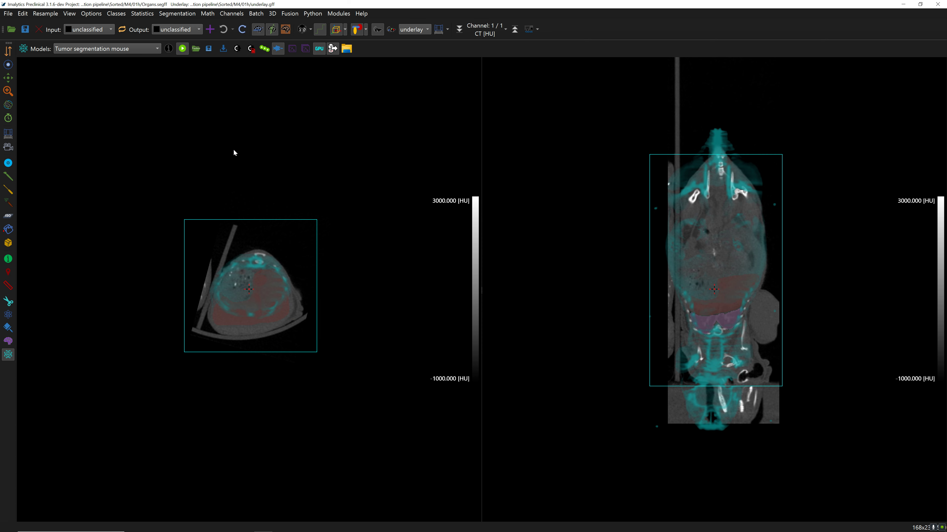
left_click(8, 13)
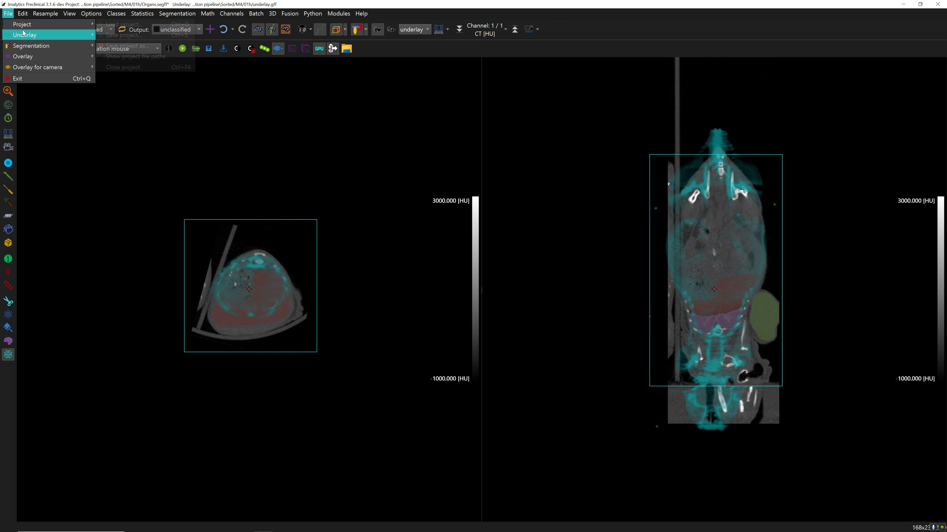
left_click(147, 93)
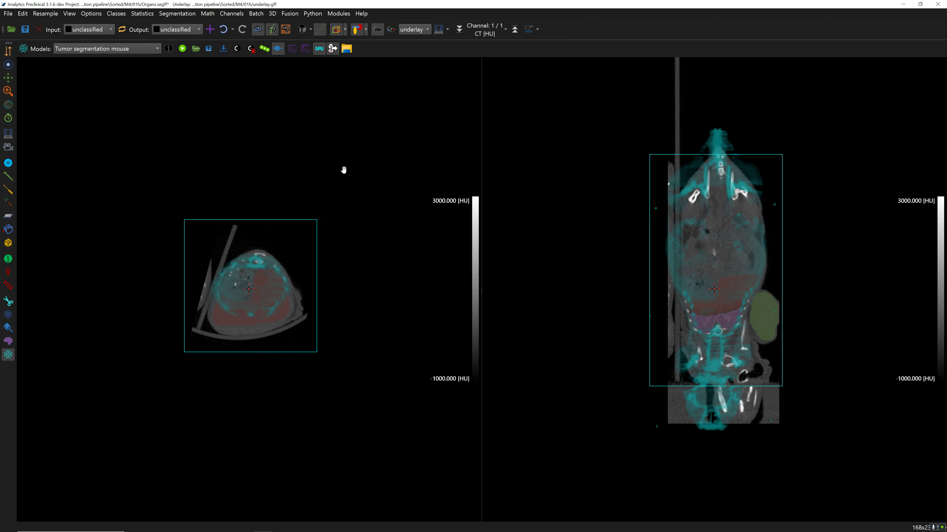
Step: Advance to the M4 04h scan, load its AtlasBody.v2d, segment the tumor with the mouse tumor model, and save the organ segmentation
key("Page_Down")
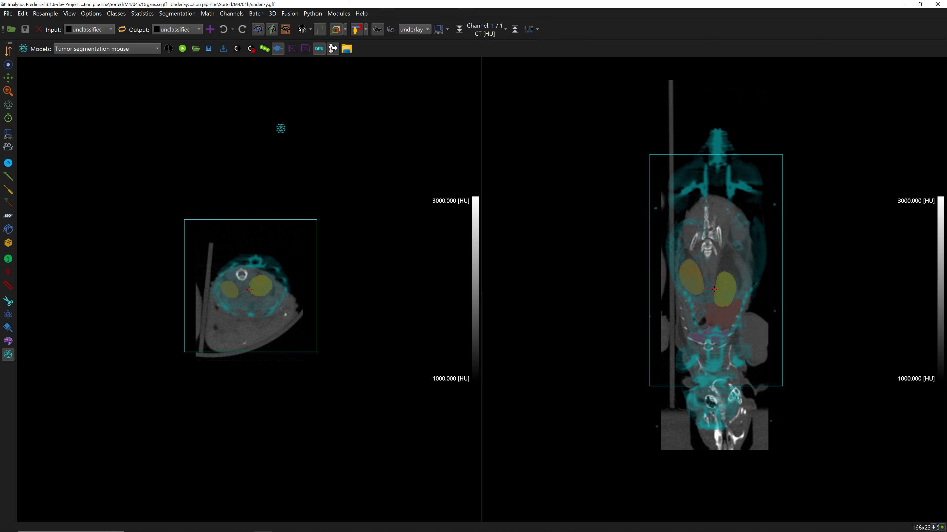
left_click(208, 49)
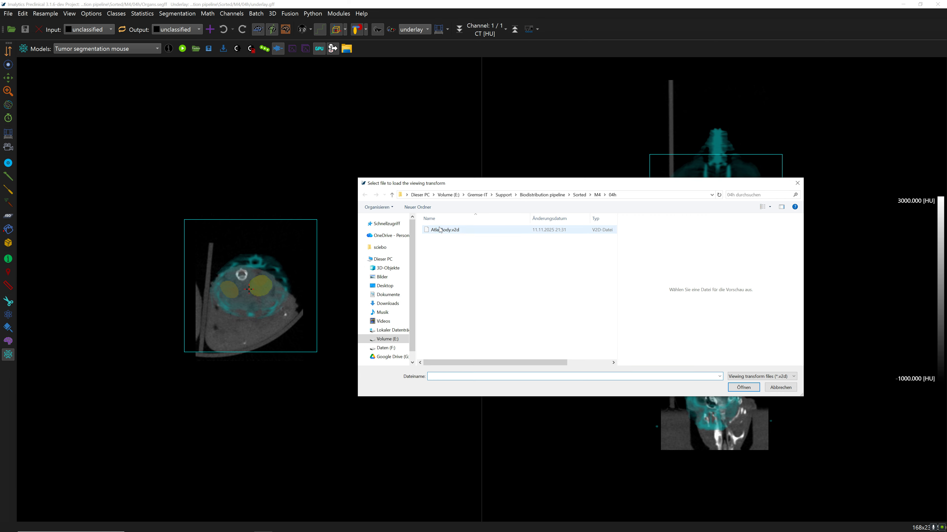
double_click(440, 230)
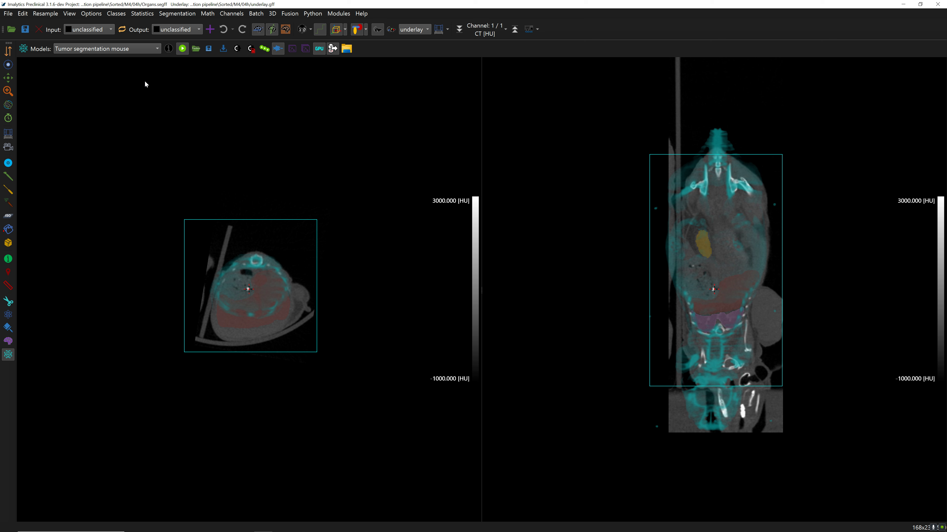
left_click(8, 14)
mouse_move(83, 50)
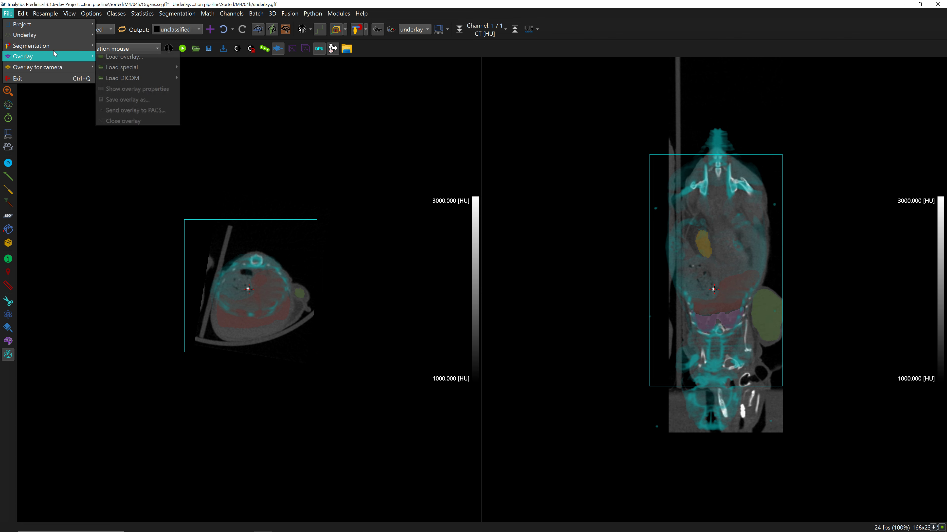
left_click(132, 89)
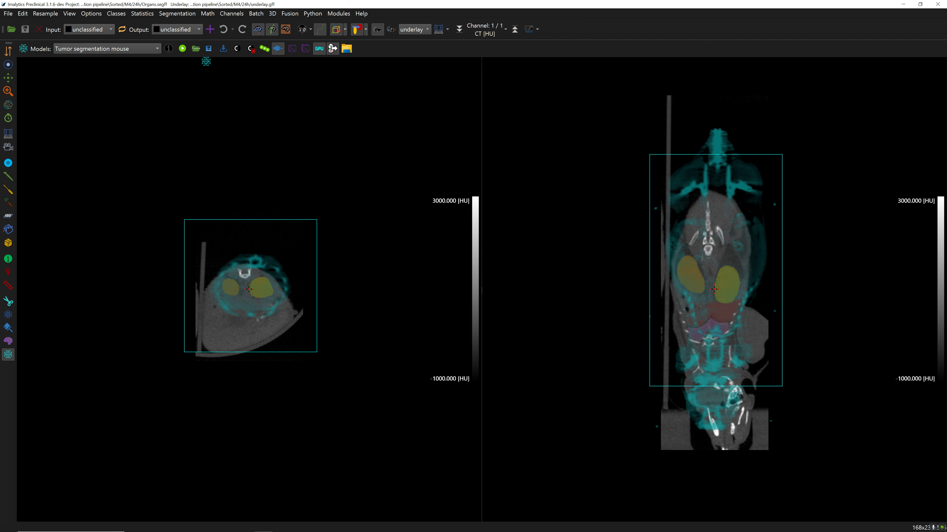
Step: Load AtlasBody.v2d for the M4 24h scan and segment the tumor with the mouse tumor model
left_click(196, 50)
double_click(439, 229)
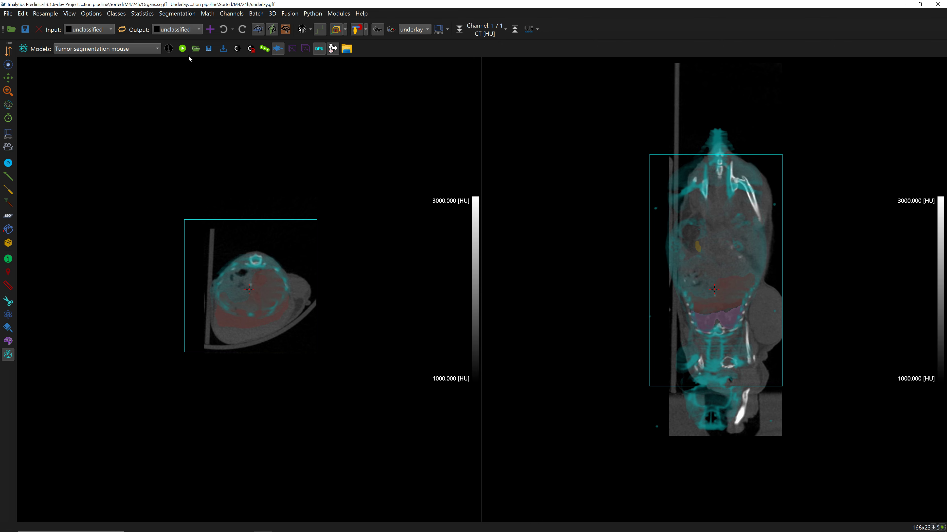
left_click(183, 50)
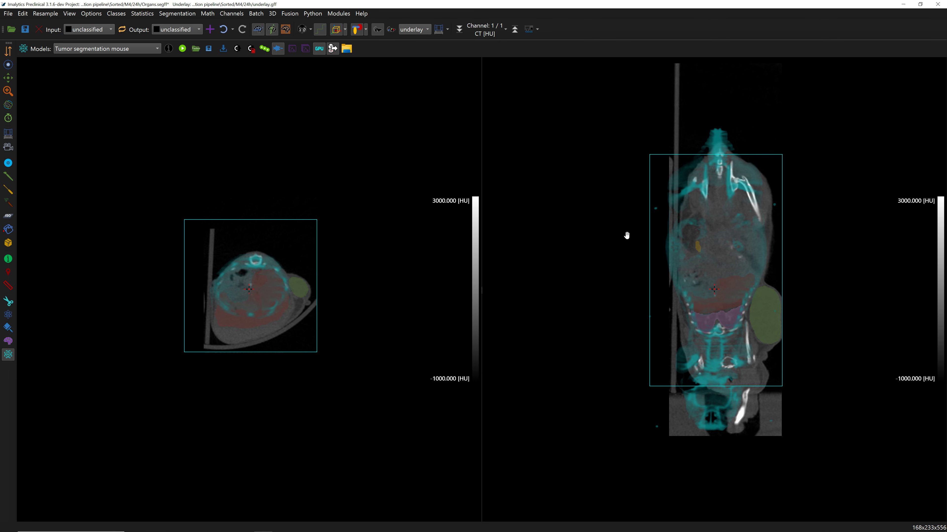
right_click_drag(626, 235, 658, 221)
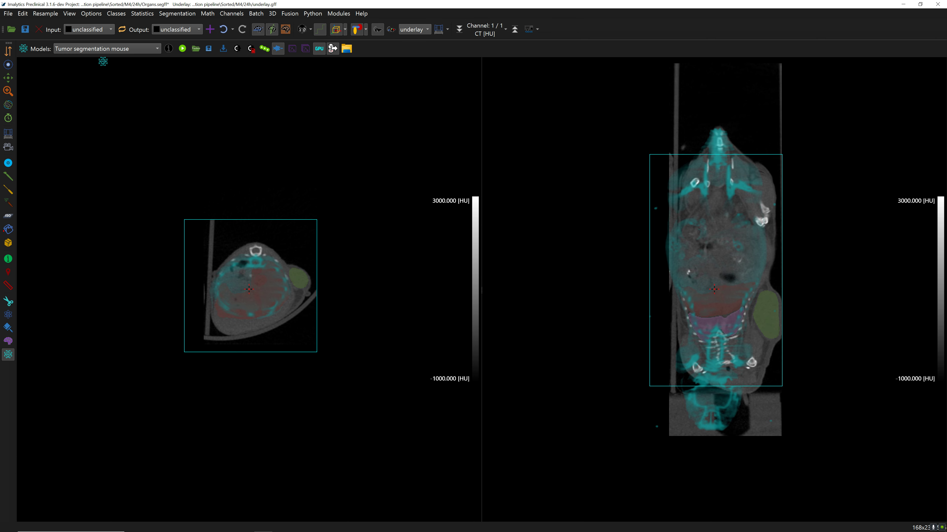
Step: Switch to the slice navigation tool and save the organ segmentation of the M4 24h scan
left_click(8, 50)
left_click_drag(811, 351, 810, 376)
left_click(8, 14)
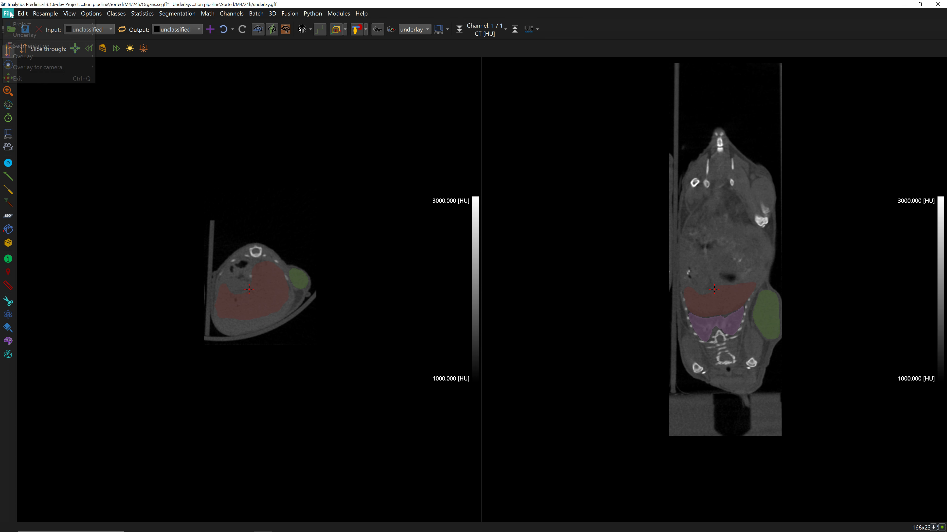
mouse_move(29, 45)
left_click(137, 87)
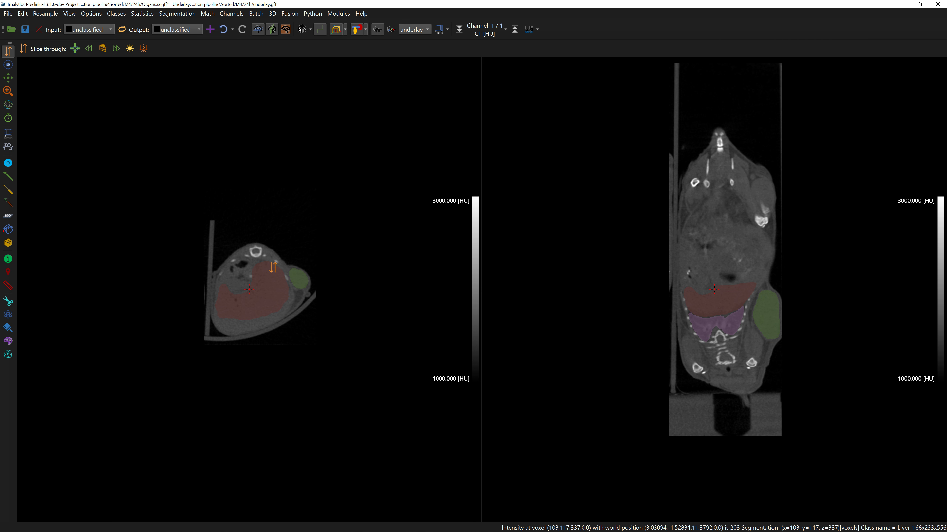
Step: Switch to PowerPoint to review the Biodistribution pipeline slide, and return to Imalytics Preclinical
mouse_move(246, 531)
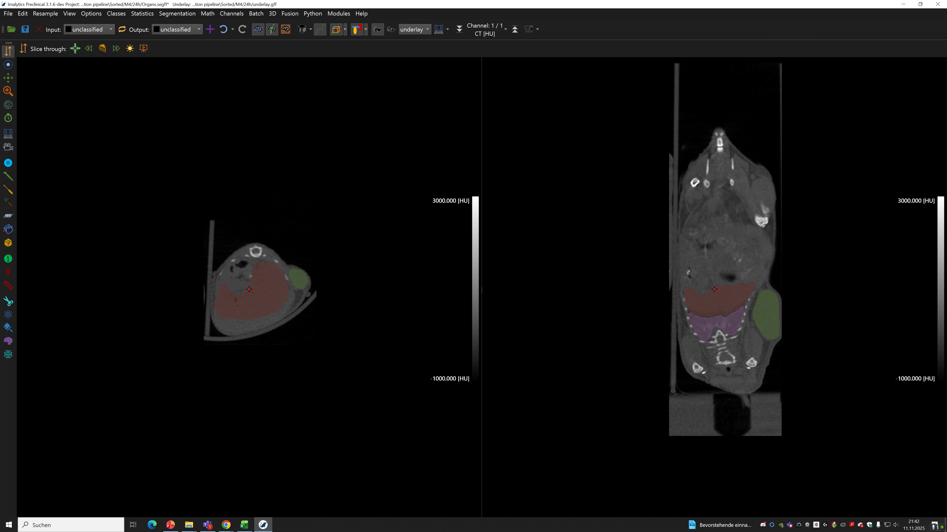
left_click(169, 526)
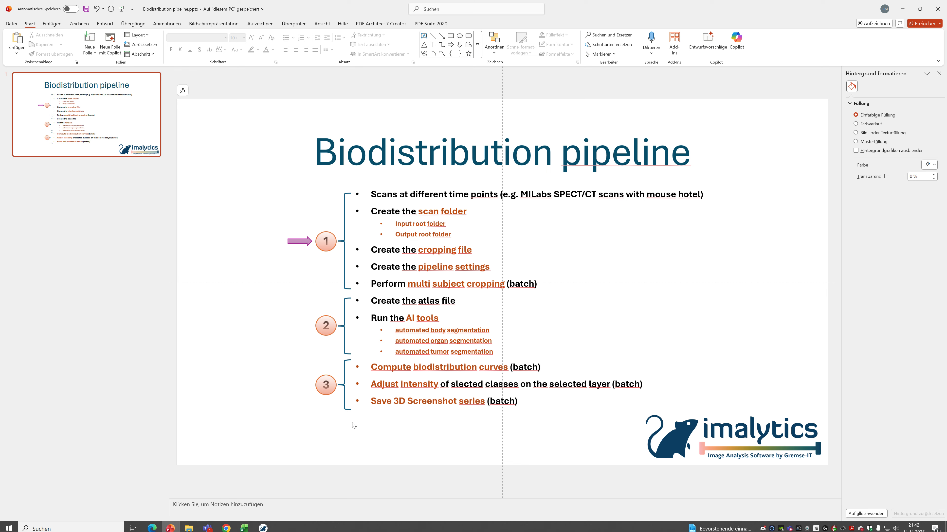
left_click(902, 9)
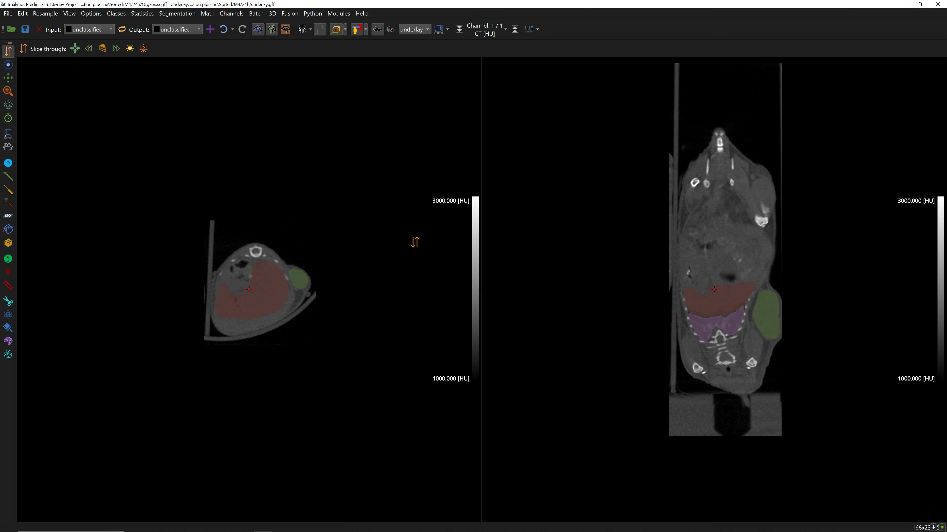